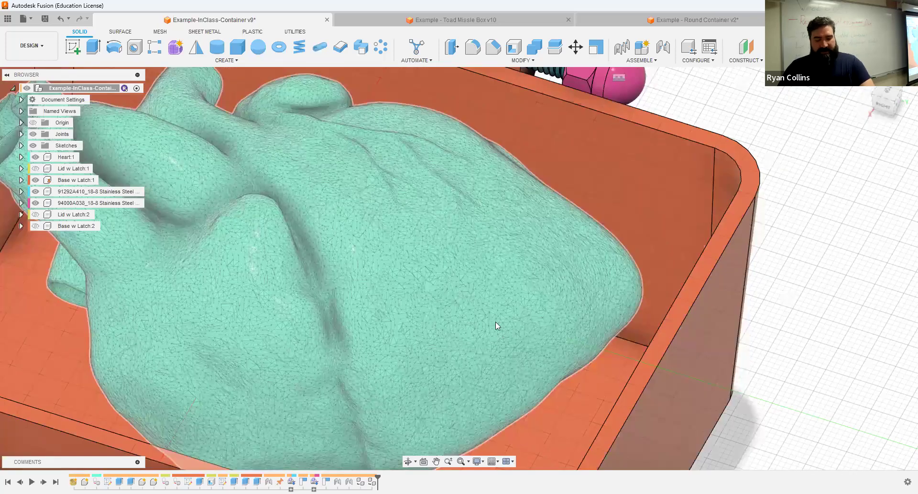
Show Lid w Latch:1 on the container and examine how the lid swings about its bolted hinge.
{"action": "key", "text": "F6"}
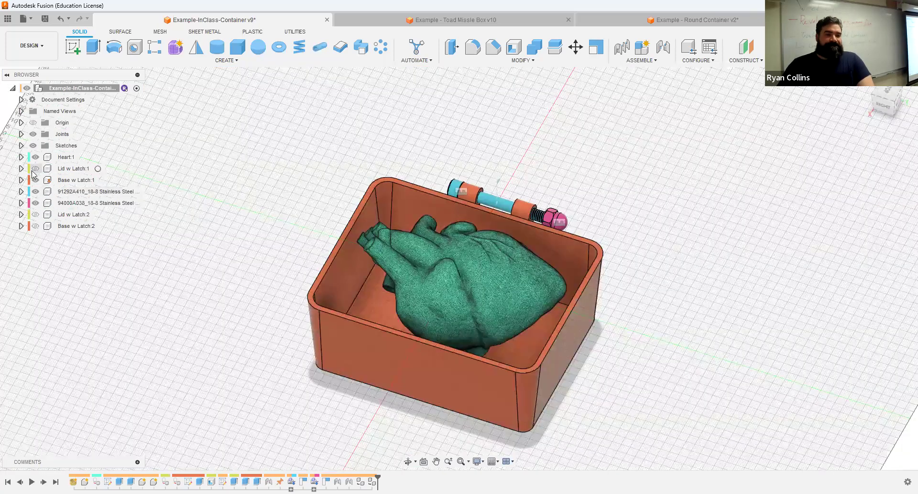
{"action": "left_click", "coordinate": [35, 168]}
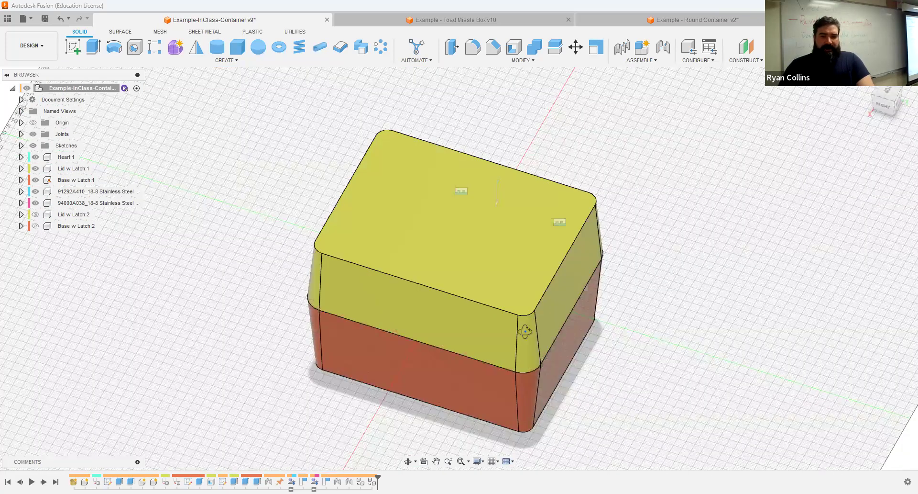
{"action": "middle_click_drag", "start_coordinate": [525, 331], "coordinate": [524, 331], "text": "shift"}
{"action": "scroll", "coordinate": [514, 303], "scroll_direction": "up", "scroll_amount": 5}
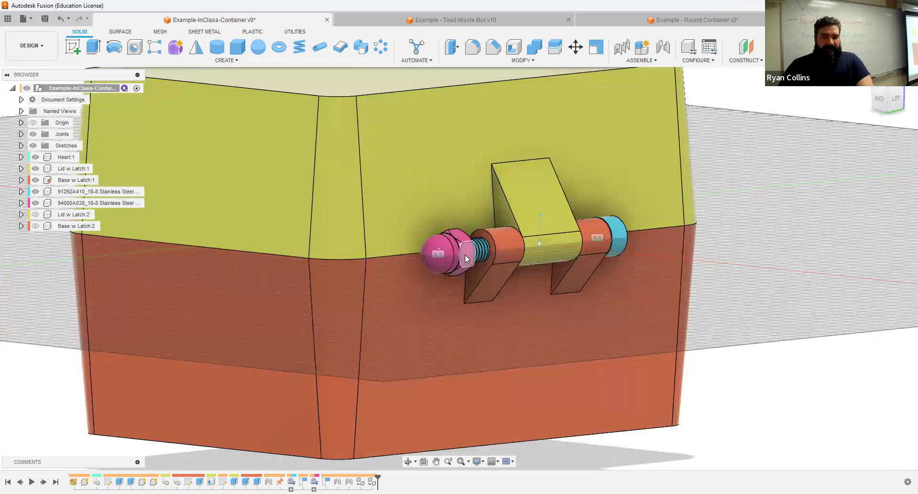
{"action": "middle_click_drag", "start_coordinate": [338, 300], "coordinate": [462, 291], "text": "shift"}
{"action": "scroll", "coordinate": [419, 293], "scroll_direction": "down", "scroll_amount": 5}
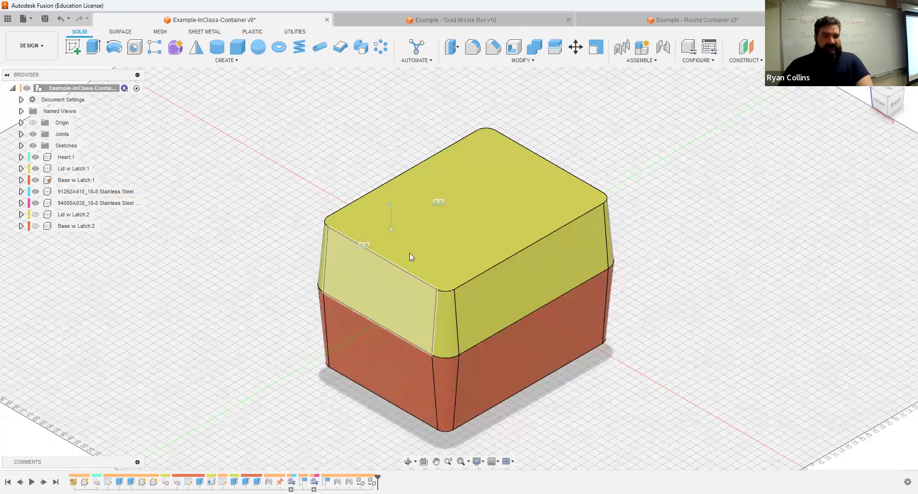
{"action": "left_click_drag", "start_coordinate": [409, 254], "coordinate": [268, 173]}
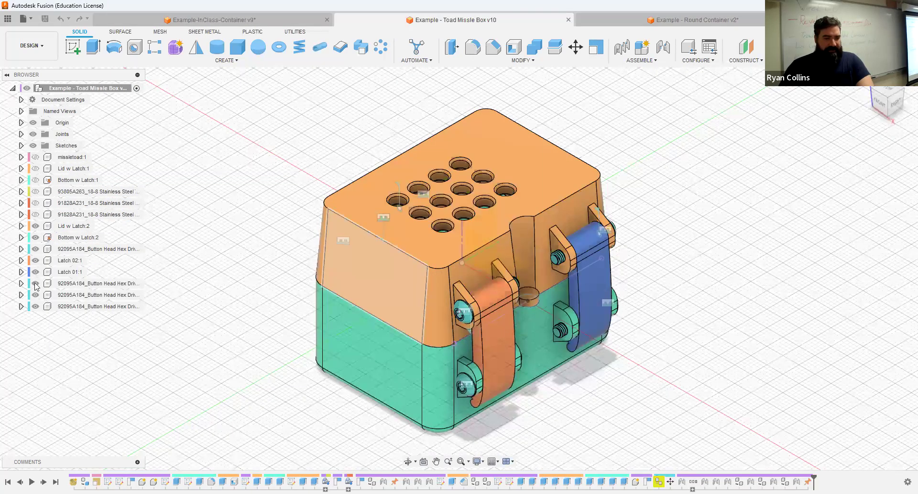
Try to swing the lid of the Example - Toad Missle Box design open.
{"action": "left_click", "coordinate": [46, 237]}
{"action": "left_click", "coordinate": [205, 270]}
{"action": "left_click_drag", "start_coordinate": [421, 299], "coordinate": [447, 86]}
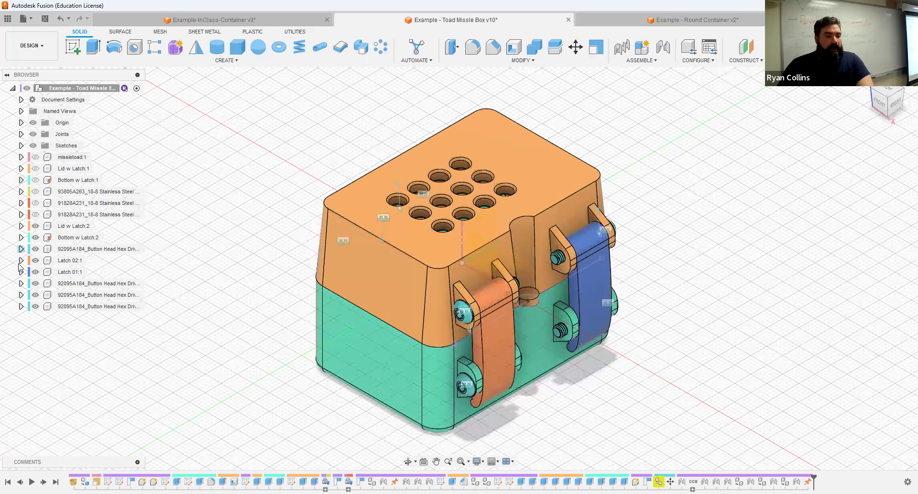
Hide all the 92095A184 button head screws, Latch 01:1, Latch 02:1, Bottom w Latch:2 and Lid w Latch:2.
{"action": "left_click", "coordinate": [35, 305]}
{"action": "left_click", "coordinate": [36, 295]}
{"action": "left_click", "coordinate": [35, 283]}
{"action": "left_click", "coordinate": [34, 271]}
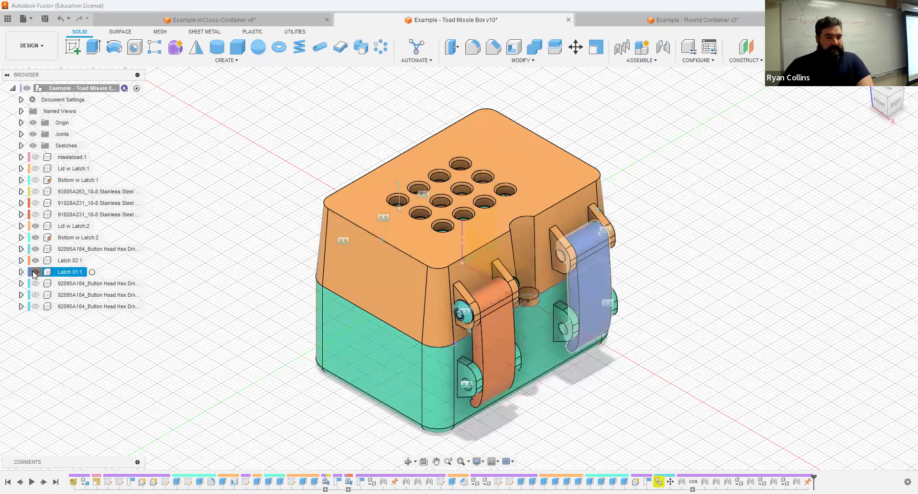
{"action": "left_click", "coordinate": [35, 261]}
{"action": "left_click", "coordinate": [35, 248]}
{"action": "left_click", "coordinate": [36, 237]}
{"action": "left_click", "coordinate": [35, 225]}
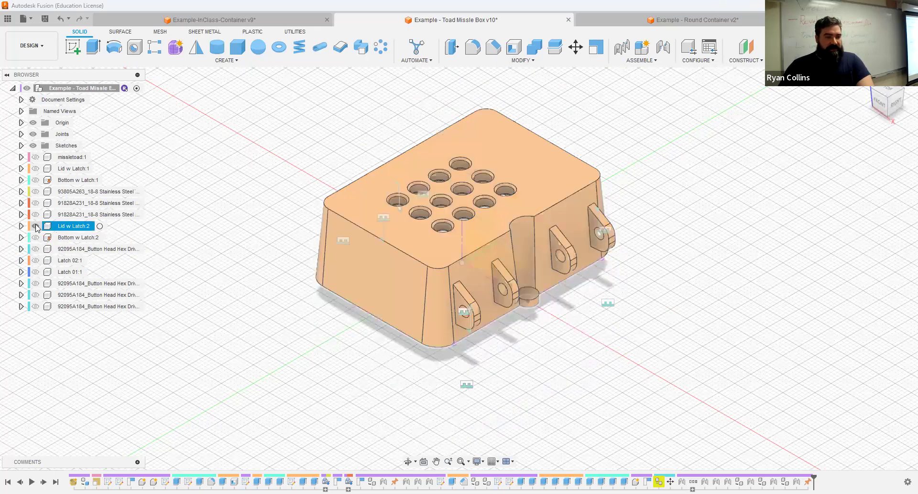
{"action": "left_click", "coordinate": [36, 225]}
Show the missletoad:1, Lid w Latch:1 and Bottom w Latch:1 components.
{"action": "left_click", "coordinate": [36, 179]}
{"action": "left_click", "coordinate": [35, 169]}
{"action": "left_click", "coordinate": [35, 157]}
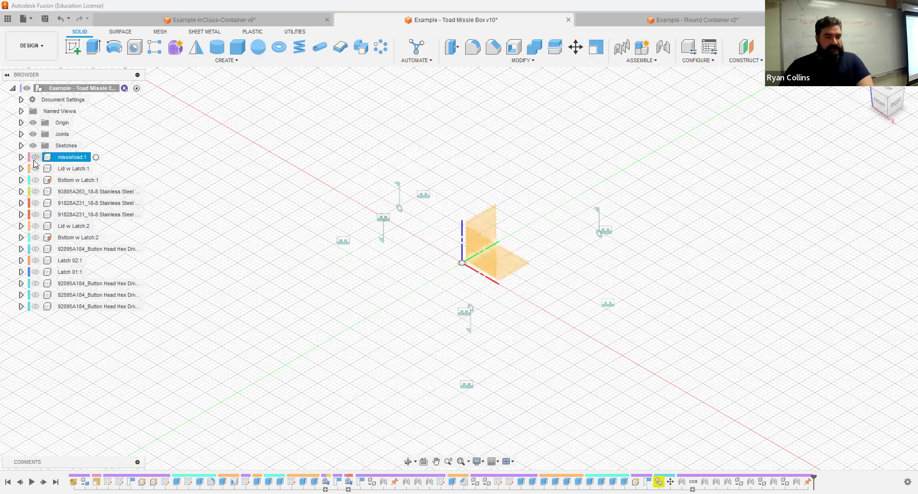
{"action": "left_click", "coordinate": [35, 157]}
{"action": "left_click", "coordinate": [35, 168]}
{"action": "left_click", "coordinate": [35, 180]}
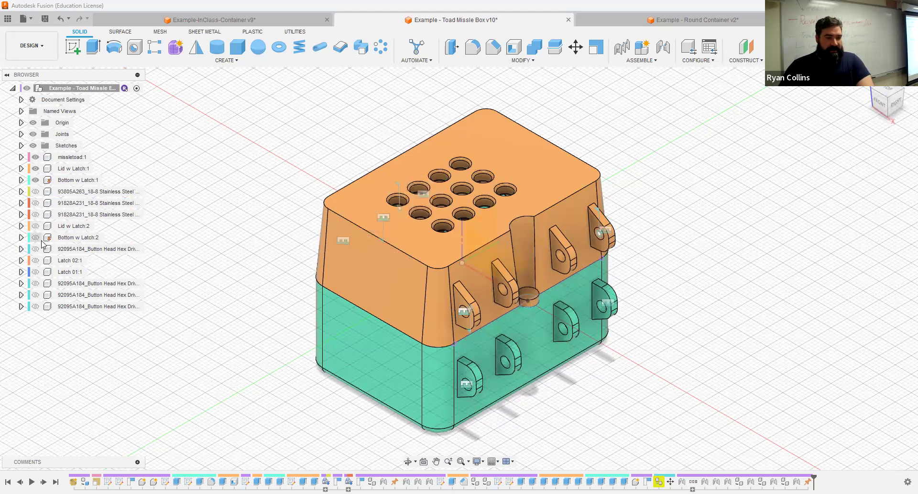
{"action": "double_click", "coordinate": [44, 180]}
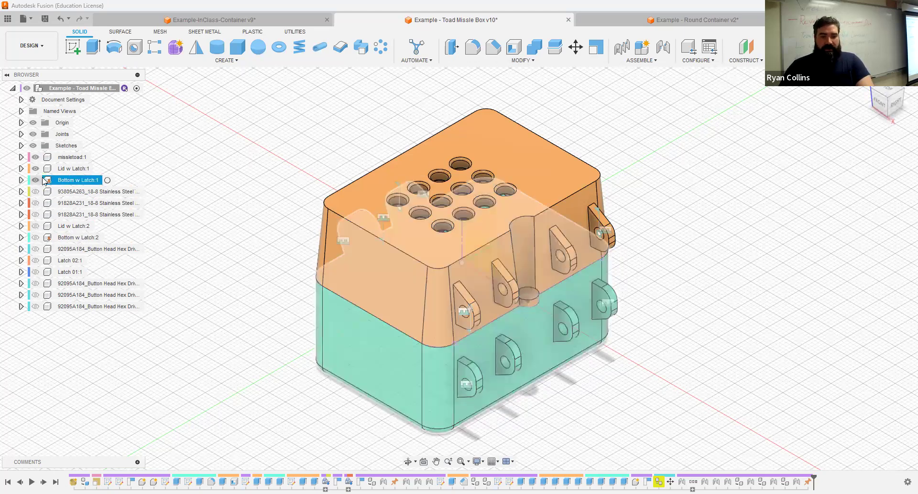
{"action": "left_click", "coordinate": [36, 283]}
{"action": "left_click", "coordinate": [37, 283]}
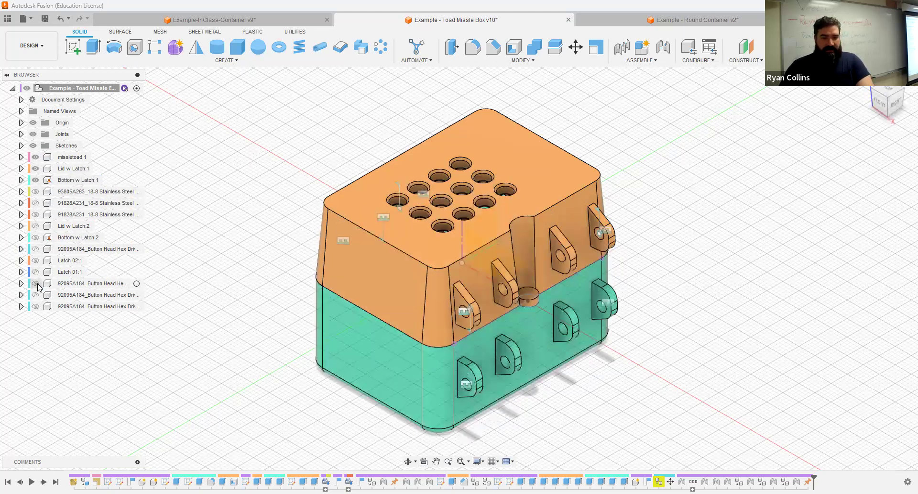
{"action": "left_click", "coordinate": [35, 260]}
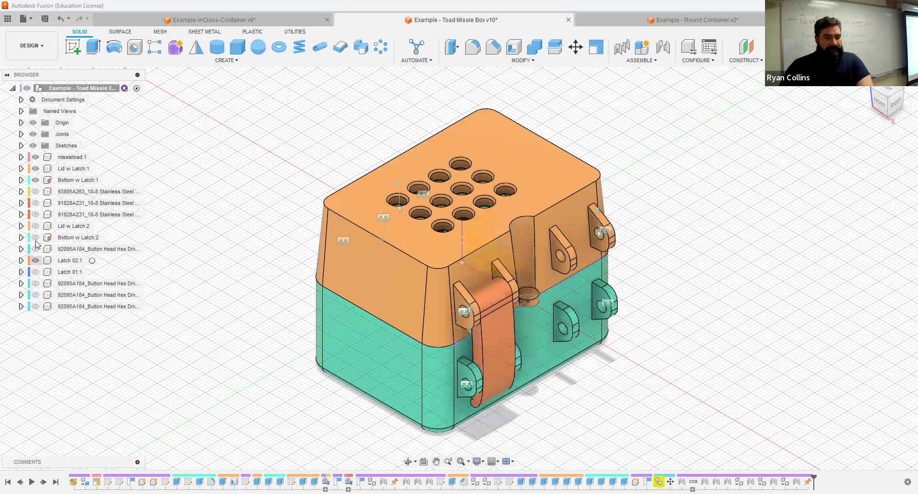
{"action": "left_click", "coordinate": [34, 225]}
{"action": "left_click", "coordinate": [35, 226]}
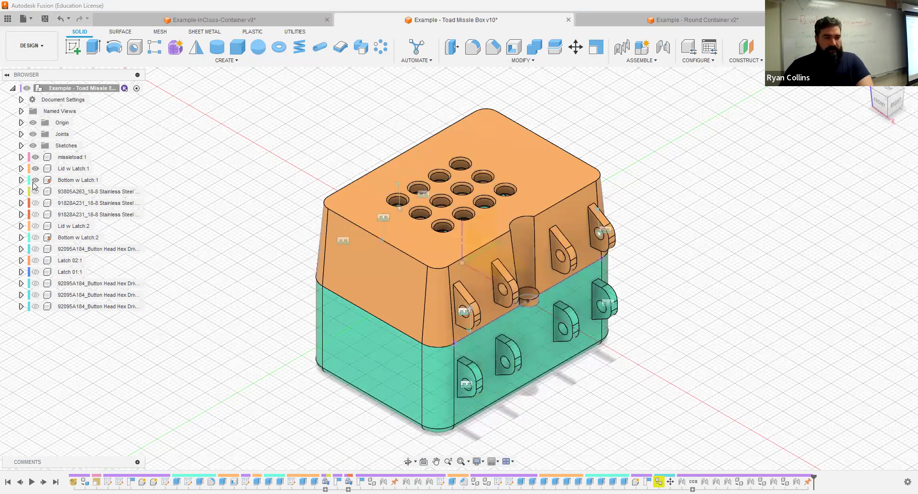
{"action": "left_click", "coordinate": [33, 183]}
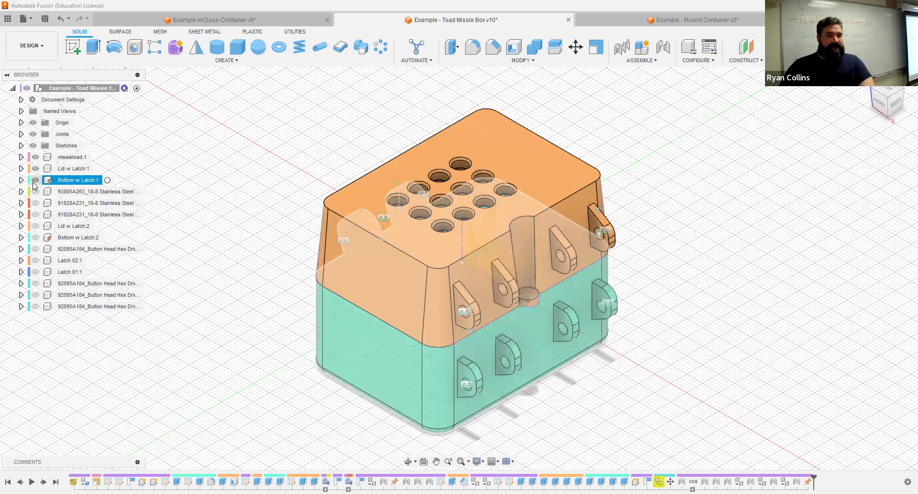
{"action": "left_click", "coordinate": [242, 172]}
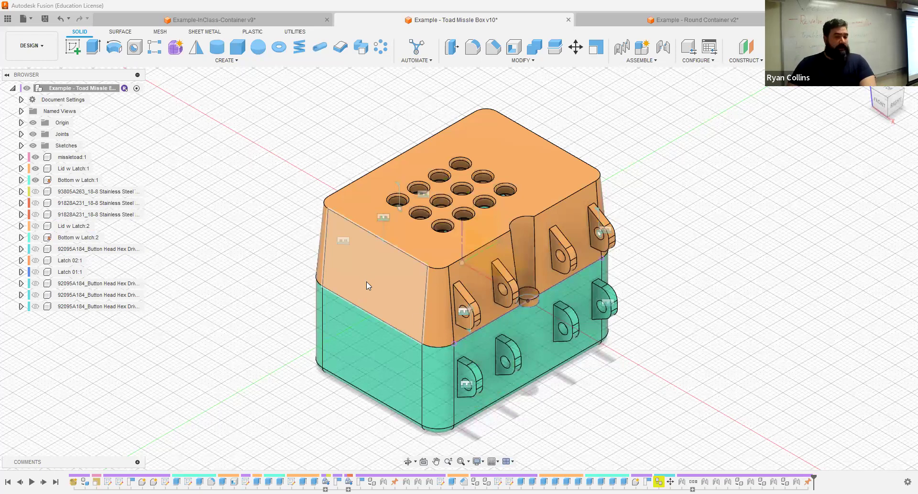
Show the 93805A263 hardware, the first 91828A231 hardware component and Lid w Latch:2.
{"action": "middle_click_drag", "start_coordinate": [379, 222], "coordinate": [57, 177], "text": "shift"}
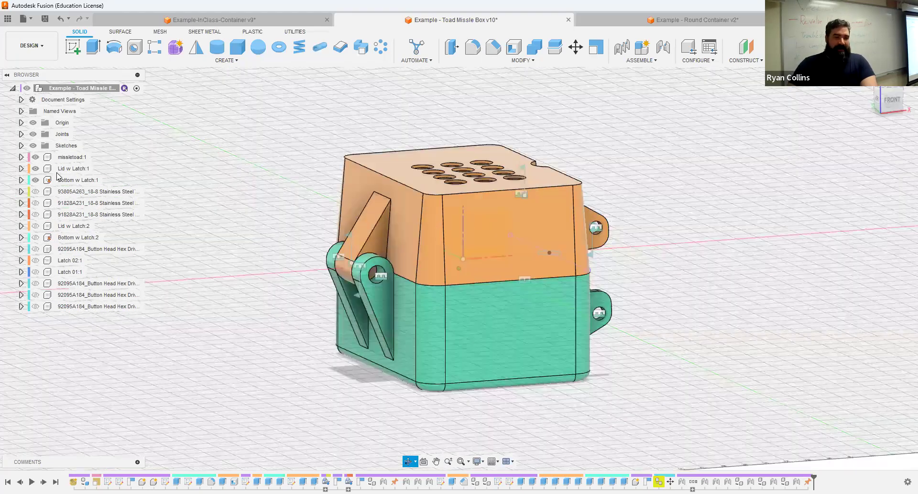
{"action": "left_click", "coordinate": [33, 192]}
{"action": "left_click", "coordinate": [35, 203]}
{"action": "left_click", "coordinate": [35, 225]}
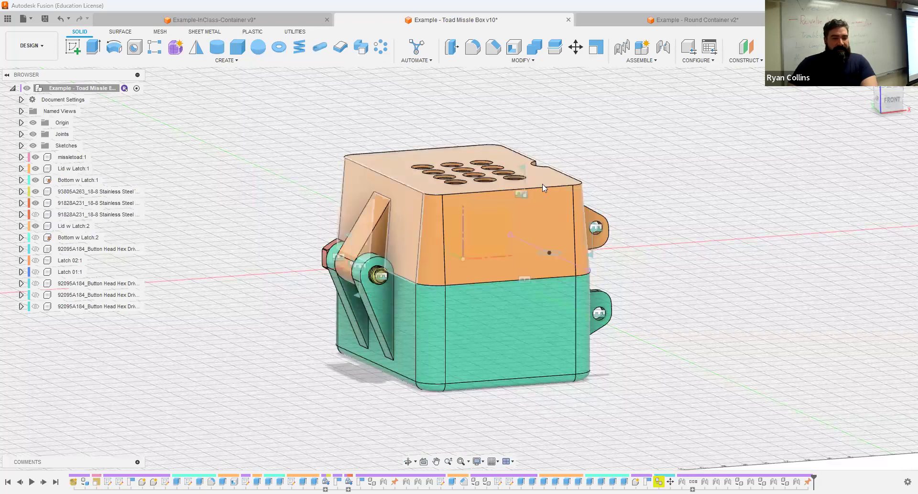
Examine the latch tabs and the tapered notch on the latch side of the toad box.
{"action": "middle_click_drag", "start_coordinate": [572, 221], "coordinate": [374, 189], "text": "shift"}
{"action": "scroll", "coordinate": [544, 291], "scroll_direction": "up", "scroll_amount": 6}
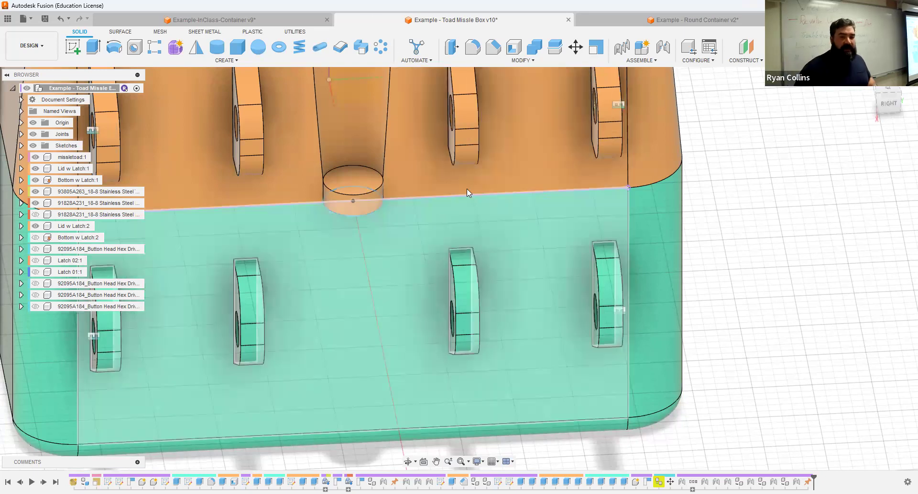
{"action": "scroll", "coordinate": [480, 188], "scroll_direction": "down", "scroll_amount": 5}
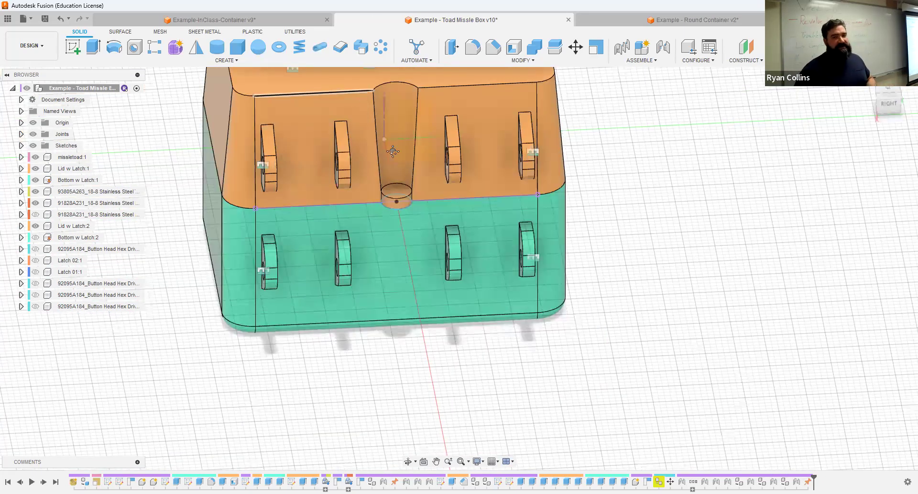
{"action": "middle_click_drag", "start_coordinate": [490, 189], "coordinate": [531, 169], "text": "shift"}
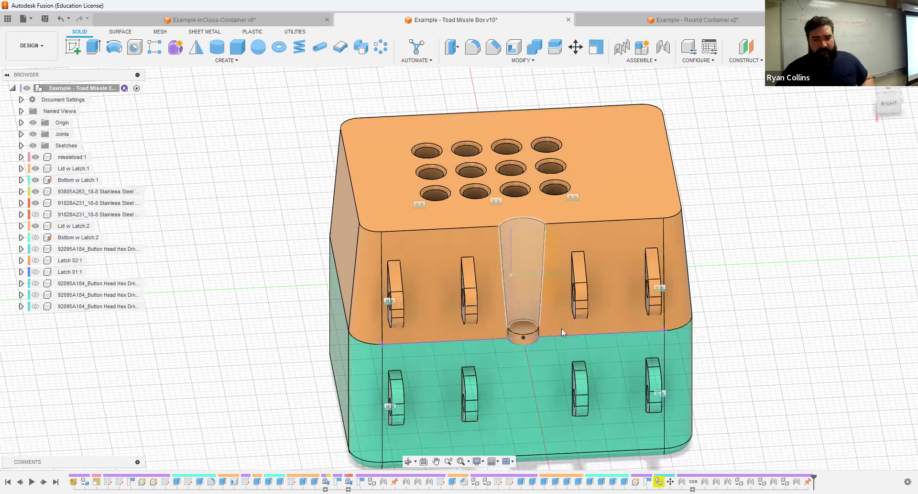
Switch to the Example-InClass-Container design and swing its lid open about the hinge, then revert the position.
{"action": "left_click", "coordinate": [226, 21]}
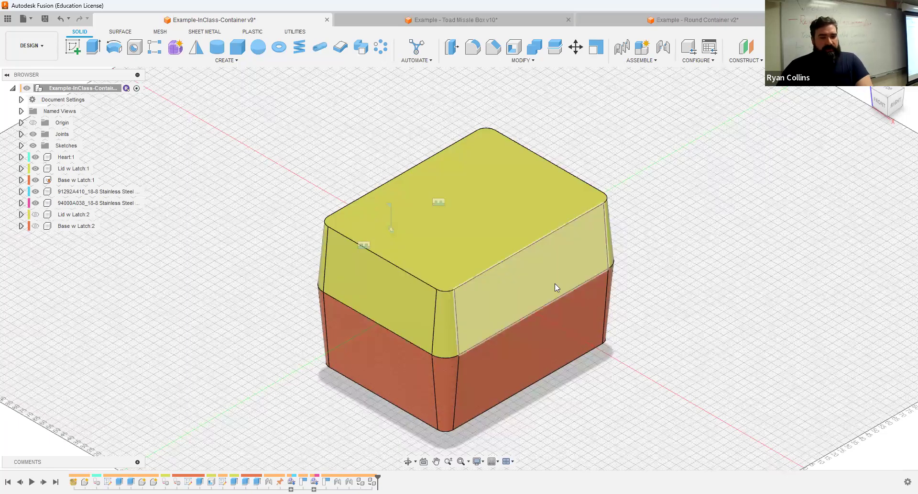
{"action": "left_click_drag", "start_coordinate": [460, 293], "coordinate": [244, 97]}
{"action": "middle_click_drag", "start_coordinate": [700, 159], "coordinate": [644, 268]}
{"action": "scroll", "coordinate": [644, 269], "scroll_direction": "down", "scroll_amount": 1}
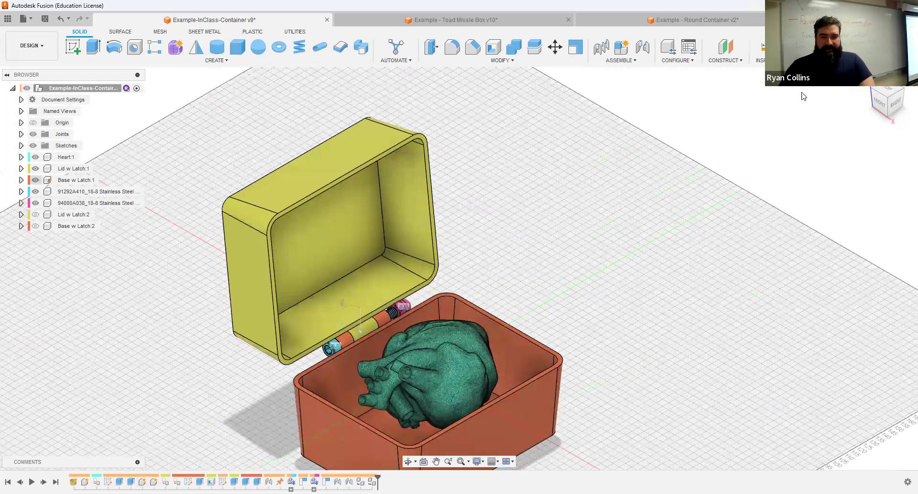
{"action": "left_click", "coordinate": [887, 46]}
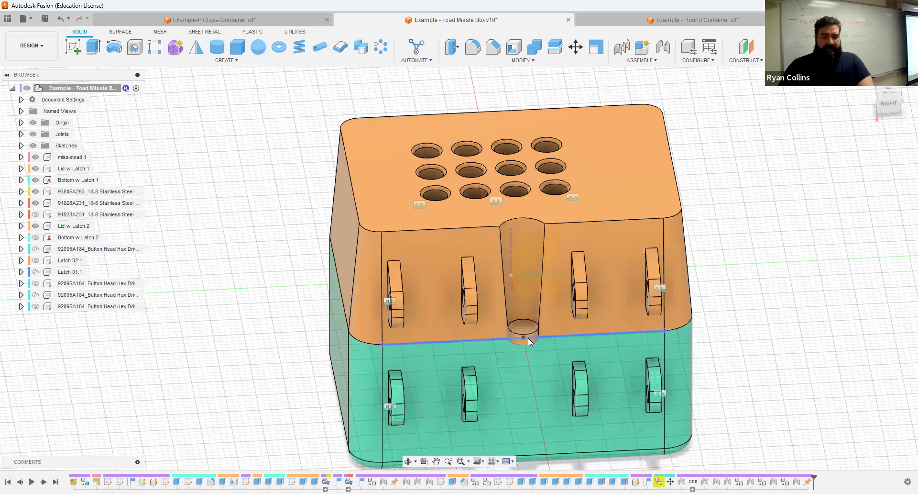
Return to the Example-InClass-Container design and view the timeline of Lid w Latch:1 before reactivating the top-level component.
{"action": "middle_click_drag", "start_coordinate": [528, 337], "coordinate": [507, 313], "text": "shift"}
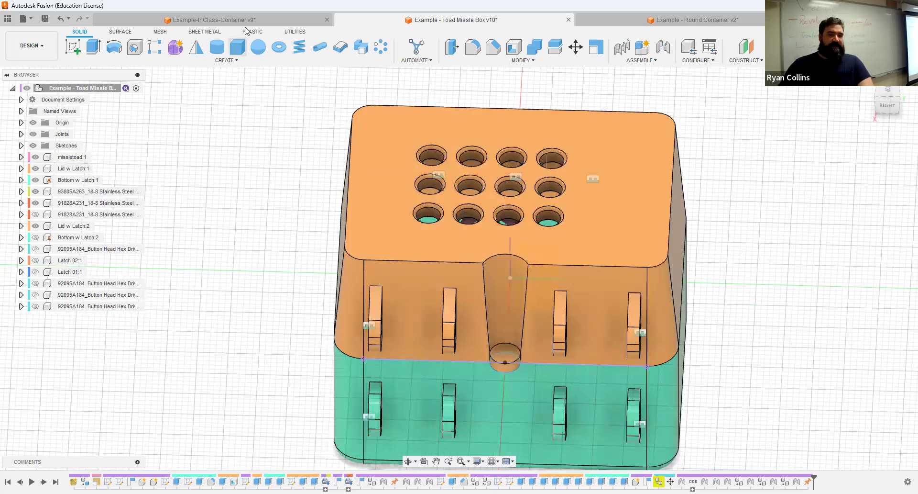
{"action": "key", "text": "ctrl+Tab"}
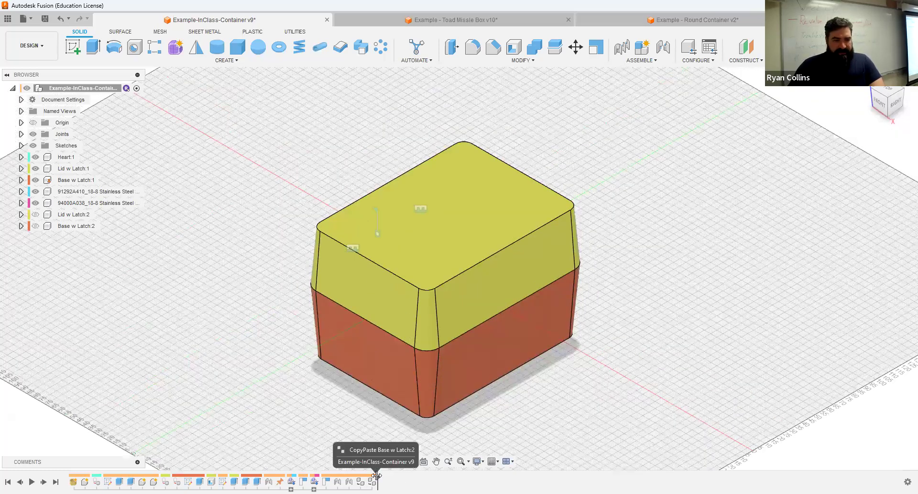
{"action": "left_click", "coordinate": [74, 169]}
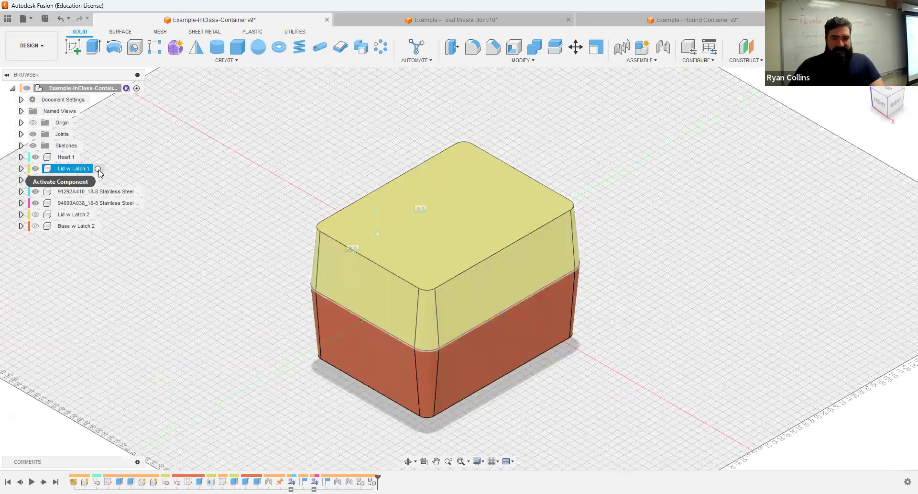
{"action": "left_click", "coordinate": [98, 169]}
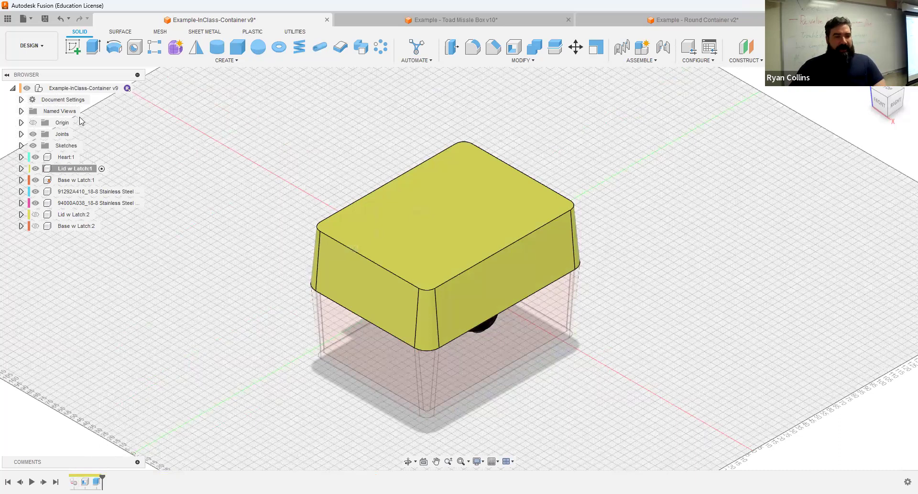
{"action": "left_click", "coordinate": [136, 88]}
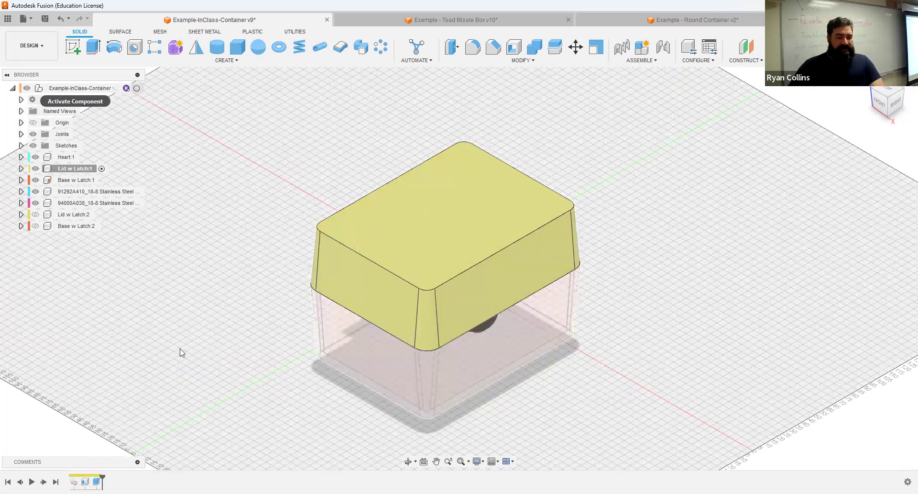
Roll the timeline back to just after the Box Outline sketch and hide the Heart:1 component.
{"action": "left_click_drag", "start_coordinate": [378, 476], "coordinate": [113, 478]}
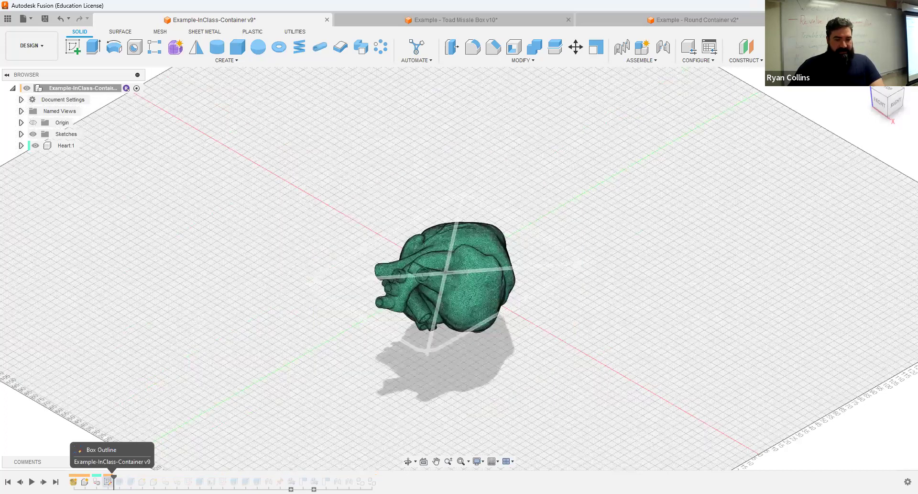
{"action": "left_click", "coordinate": [108, 481]}
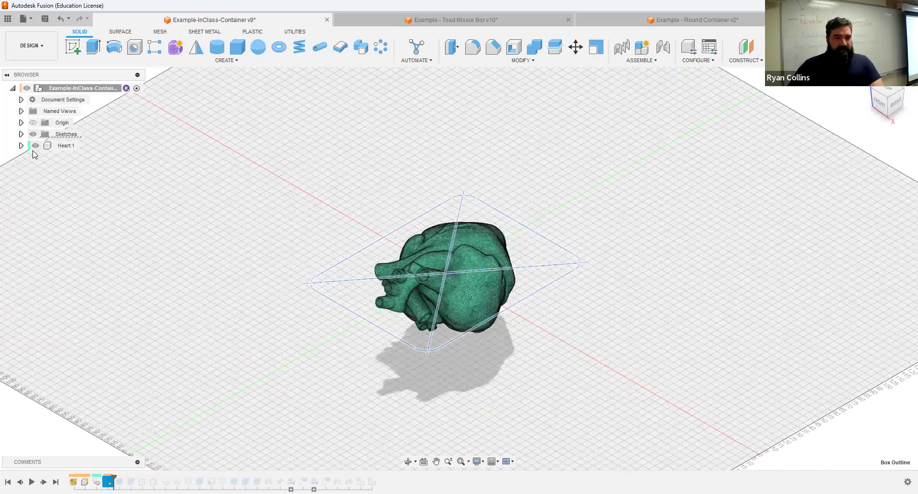
{"action": "left_click", "coordinate": [35, 145]}
Make the Box Outline sketch visible and open it for editing.
{"action": "left_click", "coordinate": [21, 134]}
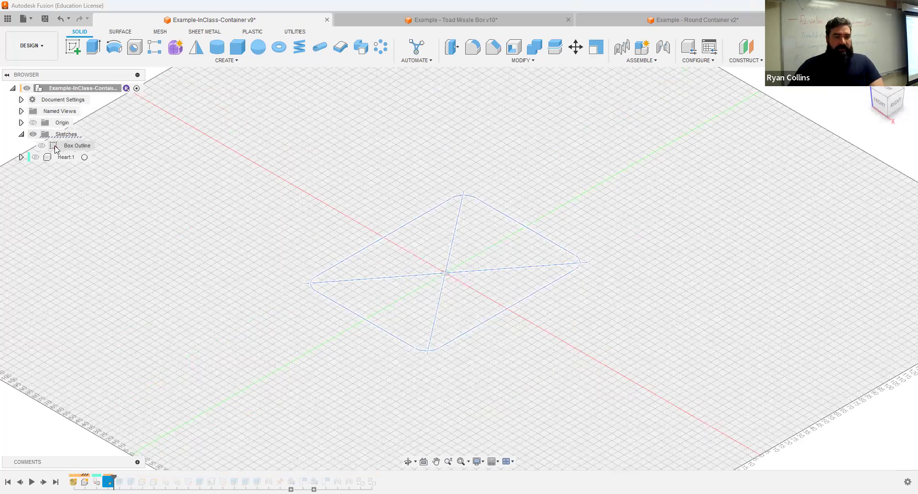
{"action": "left_click", "coordinate": [41, 145]}
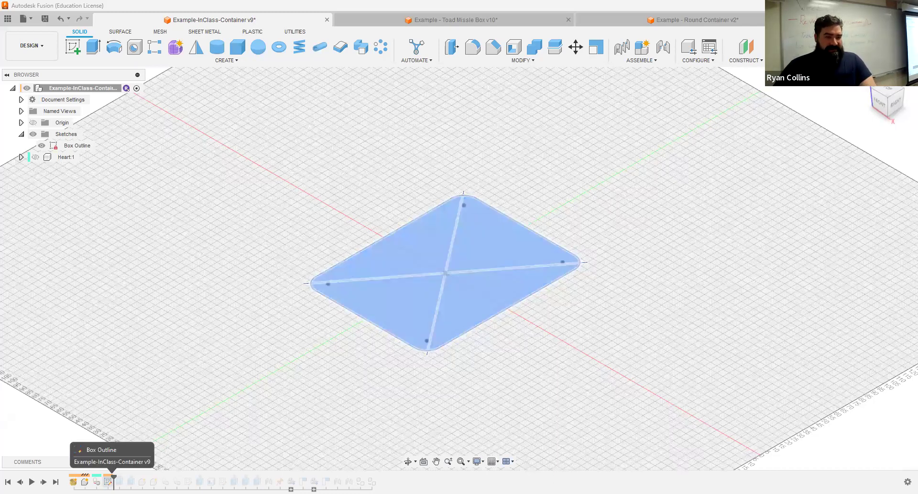
{"action": "right_click", "coordinate": [108, 481]}
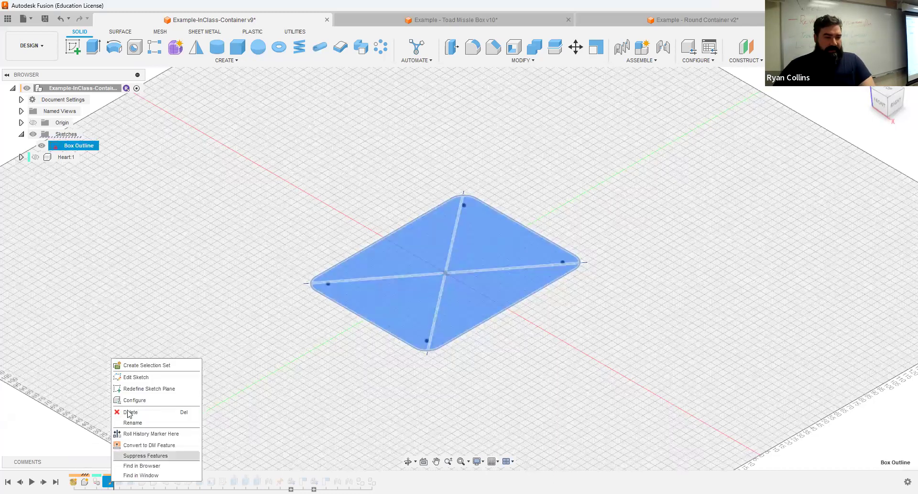
{"action": "left_click", "coordinate": [137, 377]}
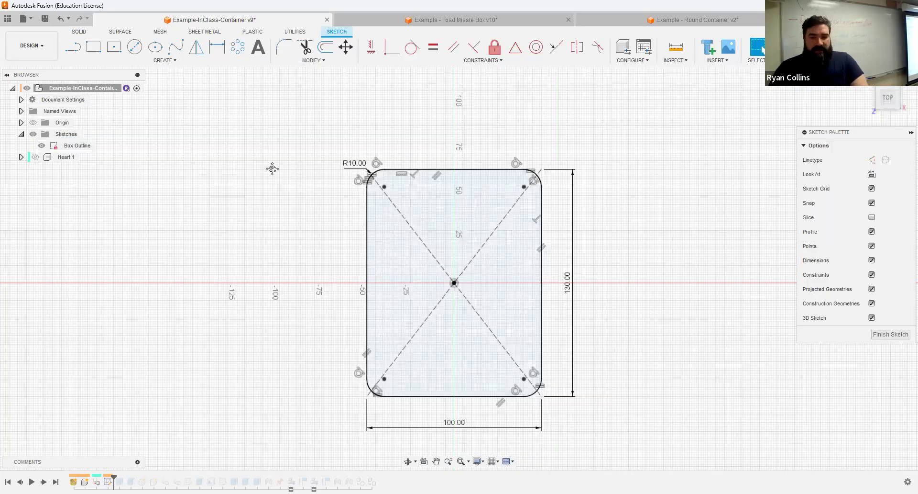
Draw a 20 mm diameter circle centred on the midpoint of the rectangle's right edge and finish the Box Outline sketch.
{"action": "scroll", "coordinate": [412, 261], "scroll_direction": "up", "scroll_amount": 4}
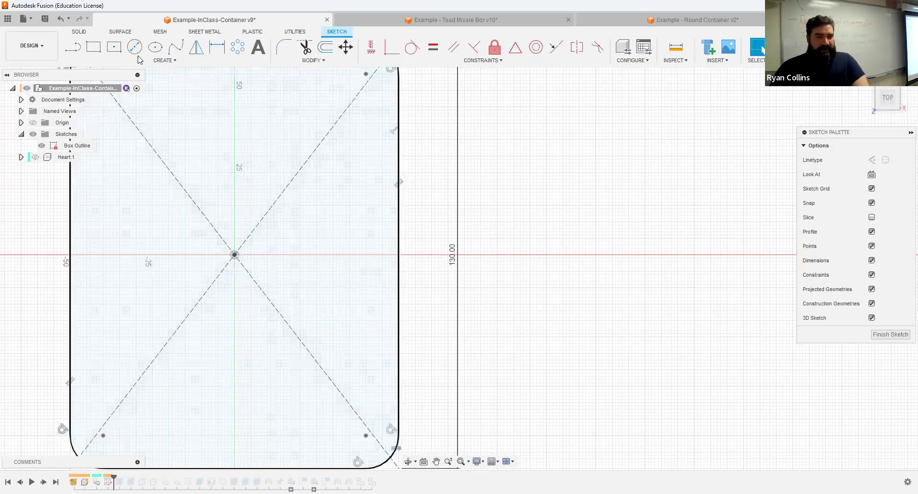
{"action": "left_click", "coordinate": [135, 48]}
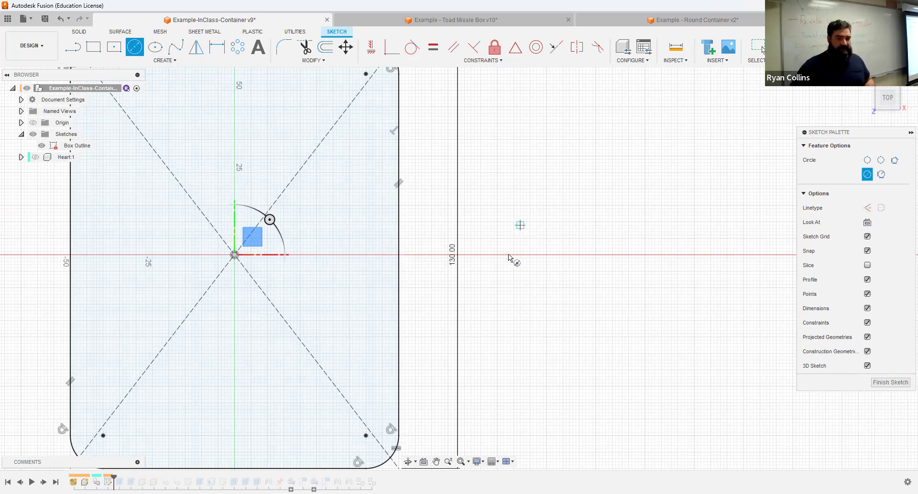
{"action": "left_click", "coordinate": [409, 261]}
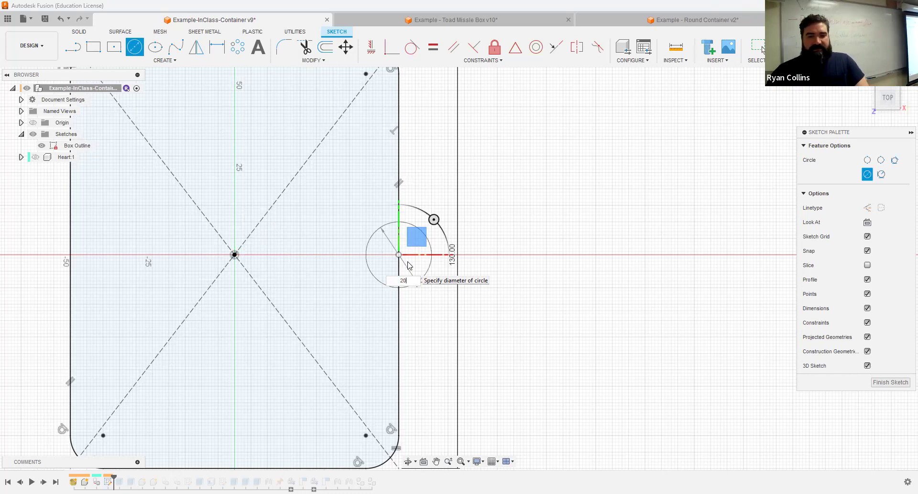
{"action": "key", "text": "Return"}
{"action": "key", "text": "Escape"}
{"action": "middle_click_drag", "start_coordinate": [566, 321], "coordinate": [526, 282], "text": "shift"}
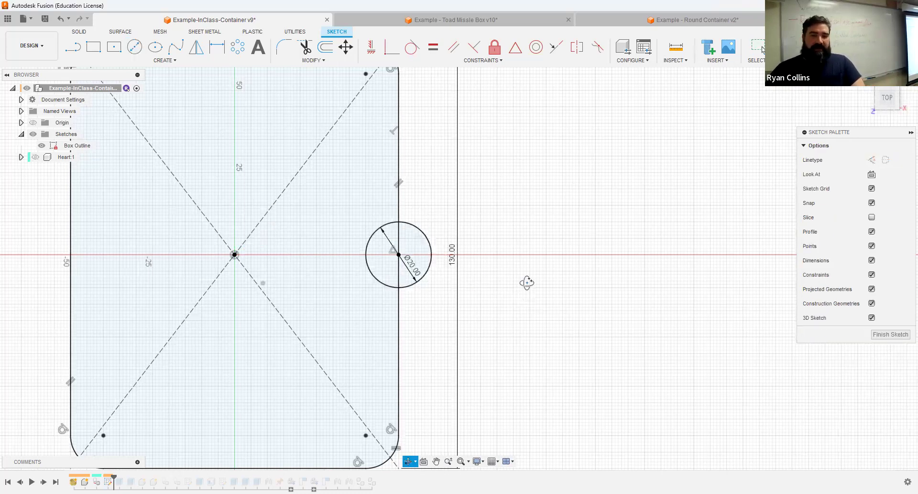
{"action": "left_click", "coordinate": [791, 47]}
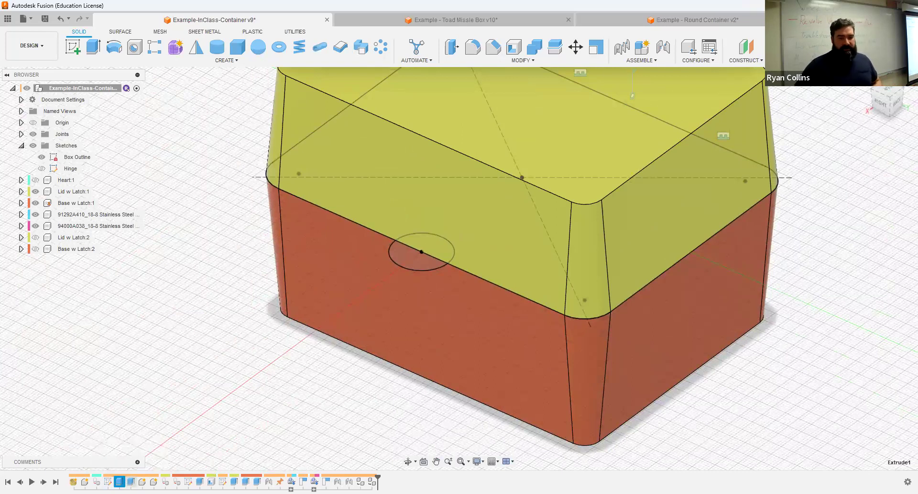
Open the first extrusion, Extrude1, to review its profiles, distance and taper angle, and close it unchanged.
{"action": "right_click", "coordinate": [119, 481]}
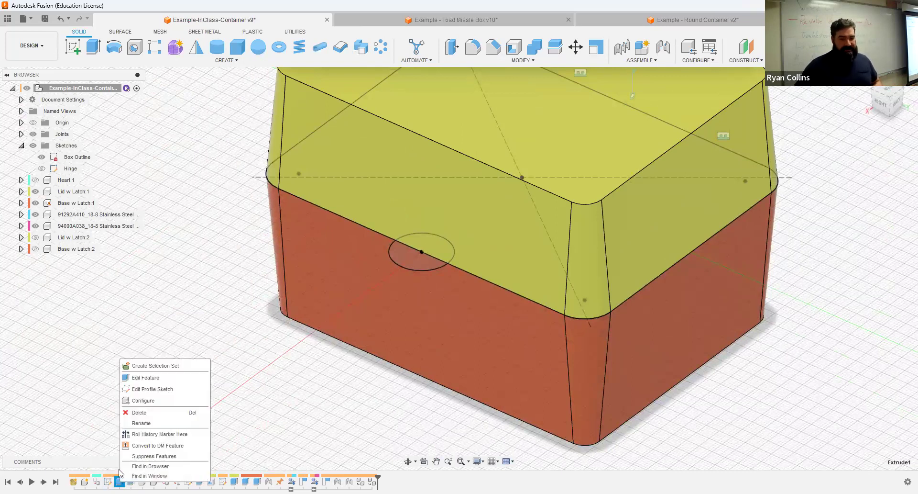
{"action": "left_click", "coordinate": [161, 381]}
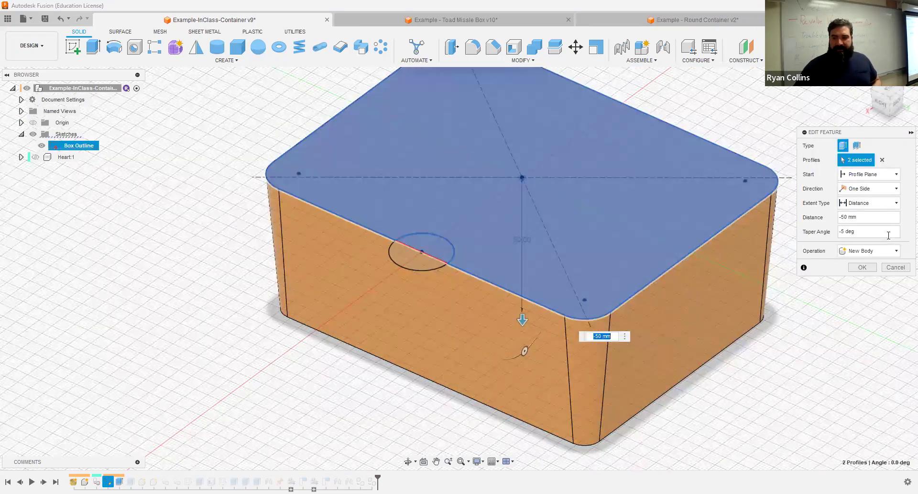
{"action": "key", "text": "Return"}
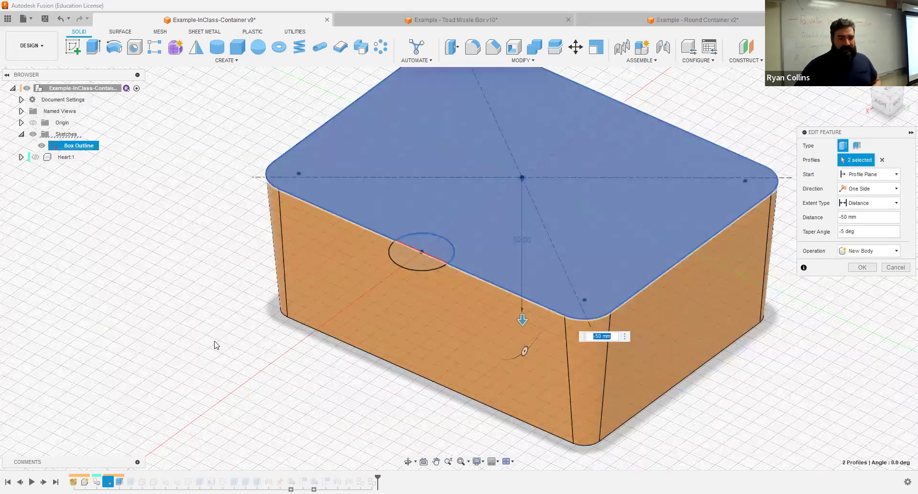
Try adding the outer half of the circle to the profiles of the lid extrusion, Extrude2.
{"action": "right_click", "coordinate": [130, 481]}
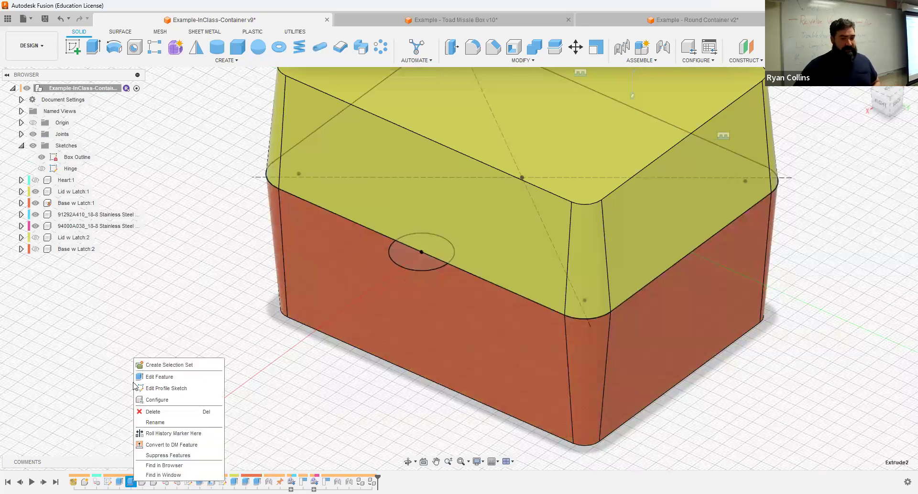
{"action": "left_click", "coordinate": [158, 376]}
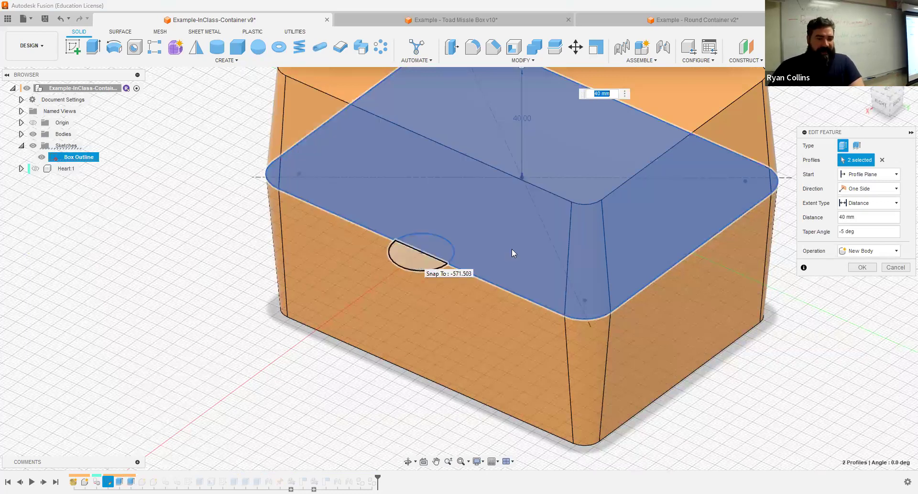
{"action": "left_click", "coordinate": [424, 250]}
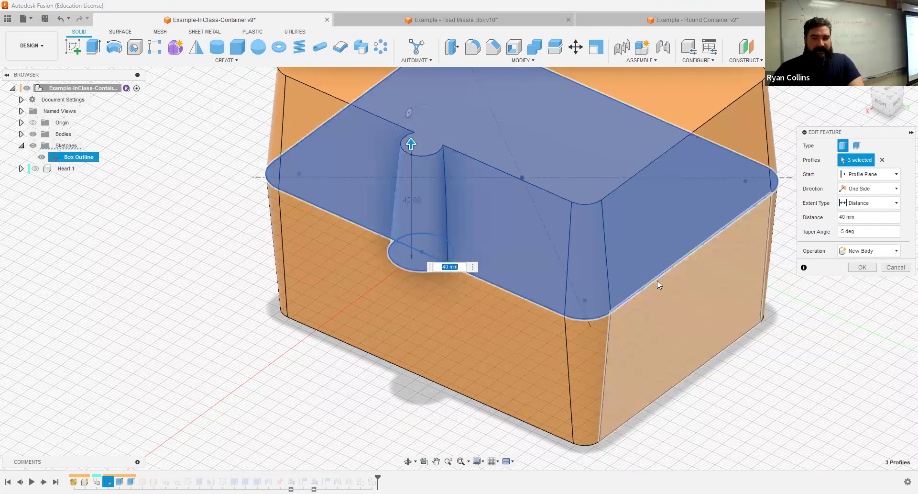
{"action": "middle_click_drag", "start_coordinate": [657, 281], "coordinate": [621, 239], "text": "shift"}
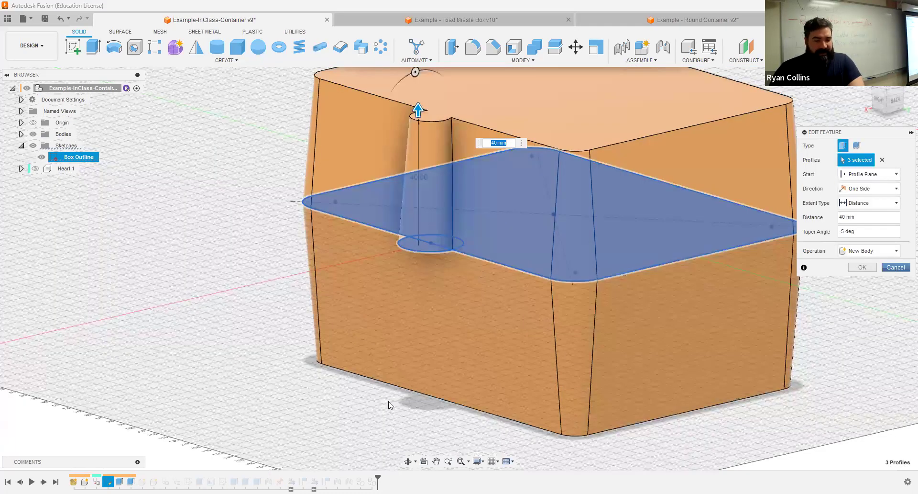
{"action": "key", "text": "Escape"}
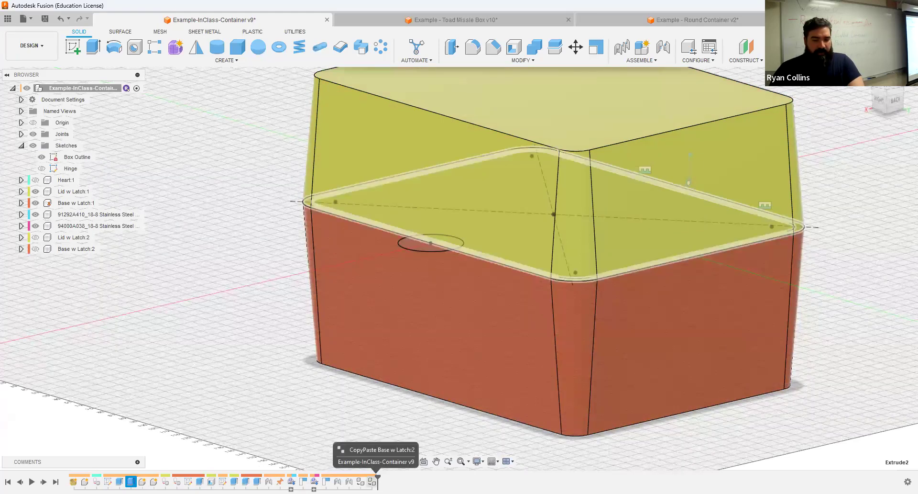
Roll the timeline back to just after Extrude2 and expand the Bodies folder to list its bodies.
{"action": "left_click_drag", "start_coordinate": [377, 480], "coordinate": [136, 480]}
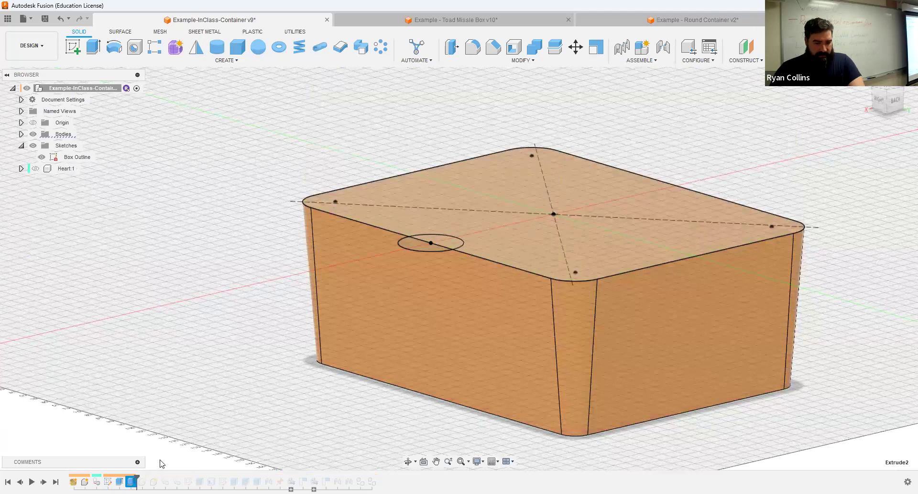
{"action": "left_click", "coordinate": [21, 134]}
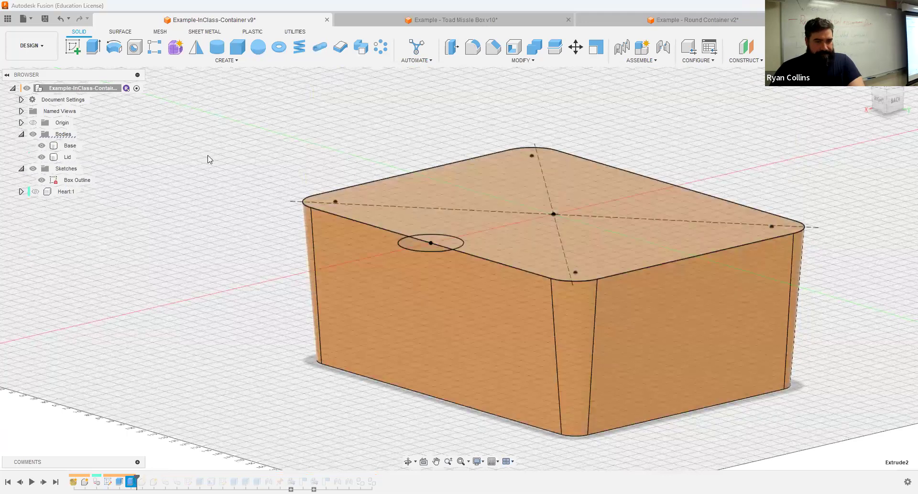
{"action": "scroll", "coordinate": [200, 391], "scroll_direction": "down", "scroll_amount": 1}
{"action": "scroll", "coordinate": [200, 391], "scroll_direction": "down", "scroll_amount": 1}
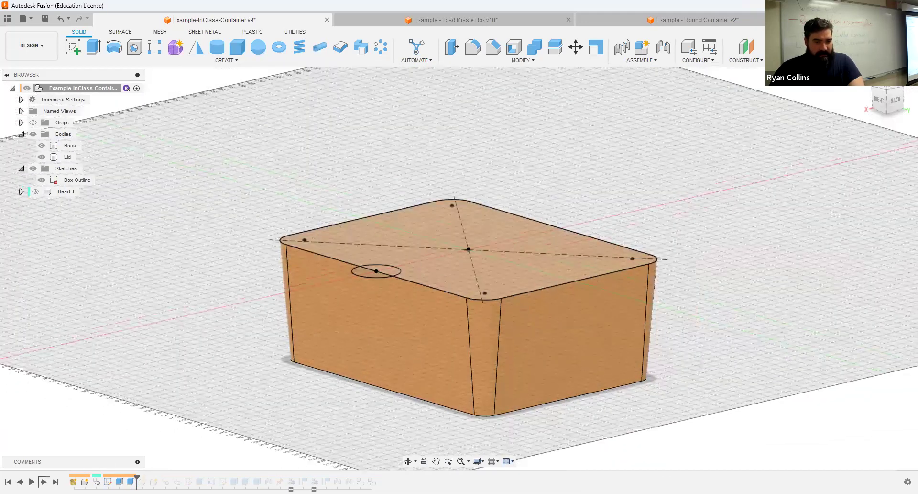
{"action": "key", "text": "ctrl+z"}
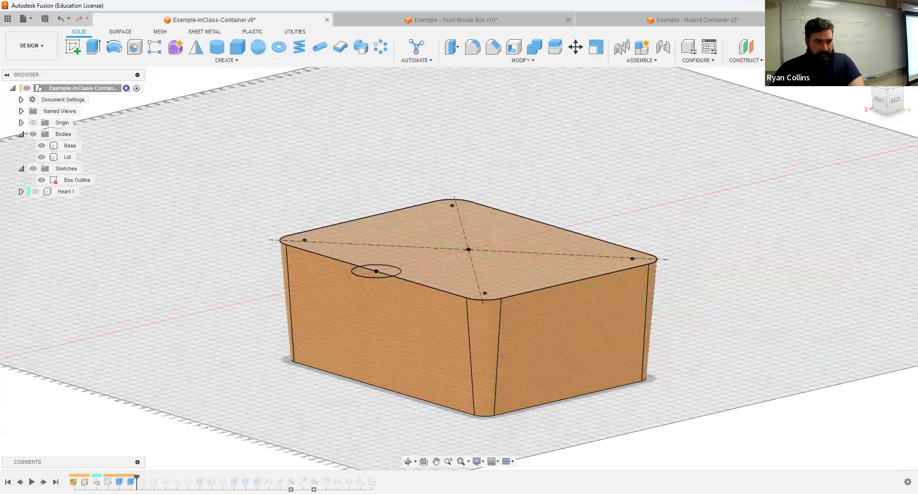
{"action": "left_click", "coordinate": [474, 149]}
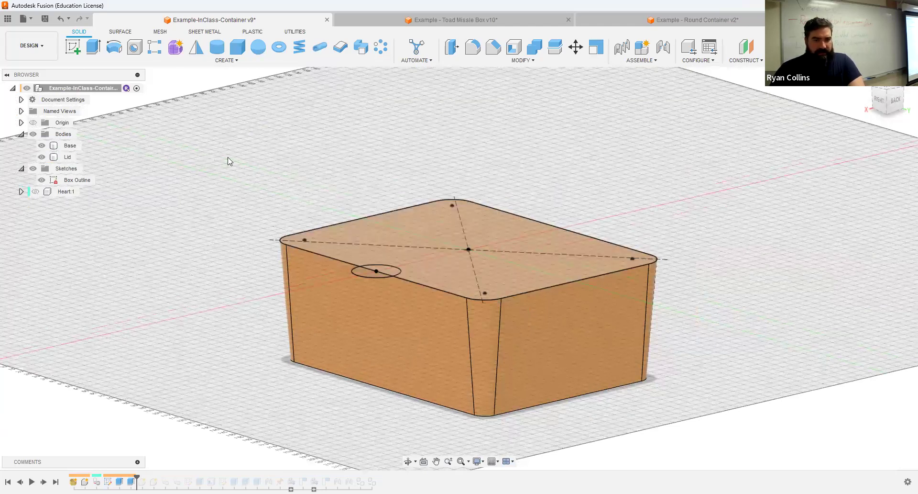
Step the timeline back past the creation of the Base w Latch and Lid w Latch components to just after Extrude2.
{"action": "middle_click_drag", "start_coordinate": [596, 198], "coordinate": [641, 177], "text": "shift"}
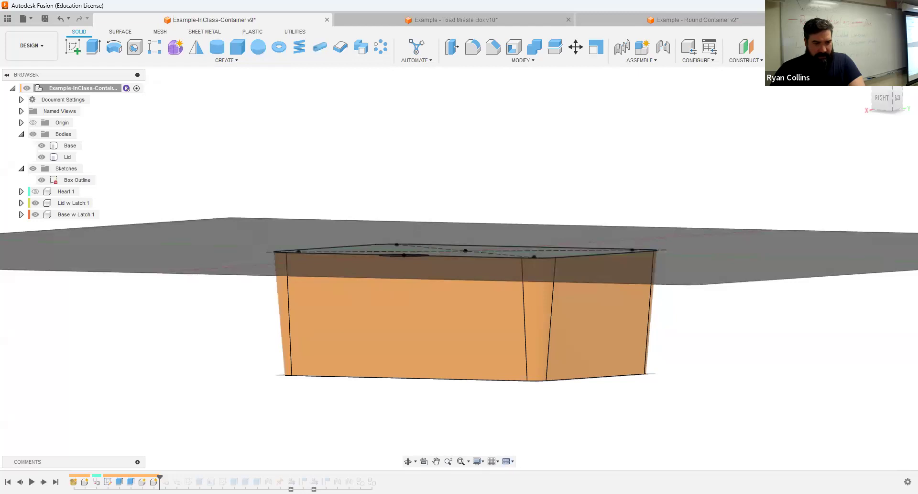
{"action": "key", "text": "ctrl+z"}
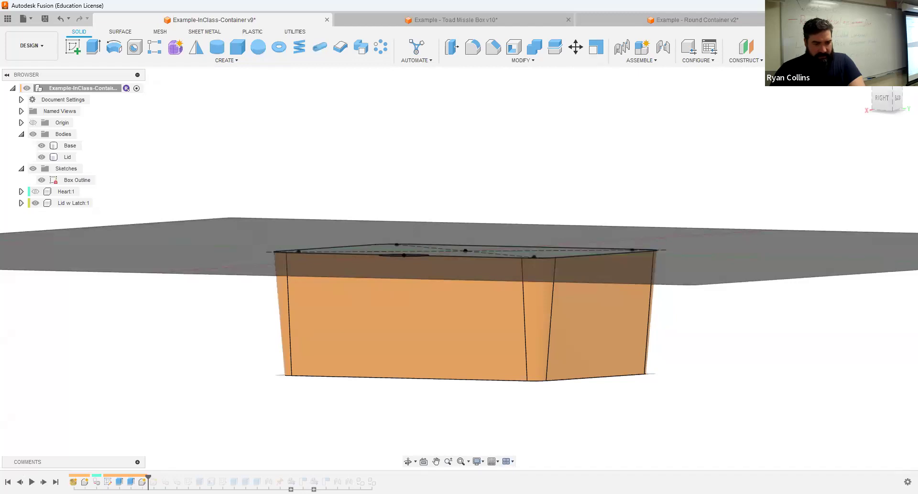
{"action": "key", "text": "ctrl+z"}
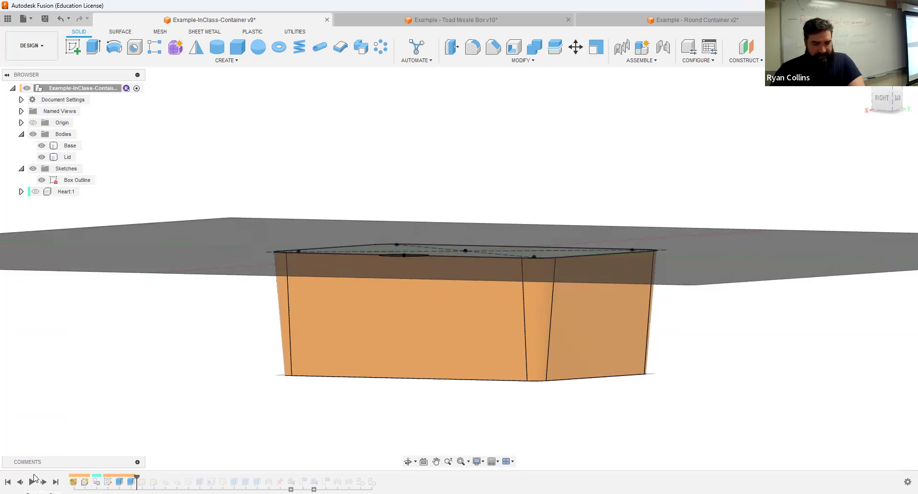
{"action": "middle_click_drag", "start_coordinate": [191, 369], "coordinate": [238, 329], "text": "shift"}
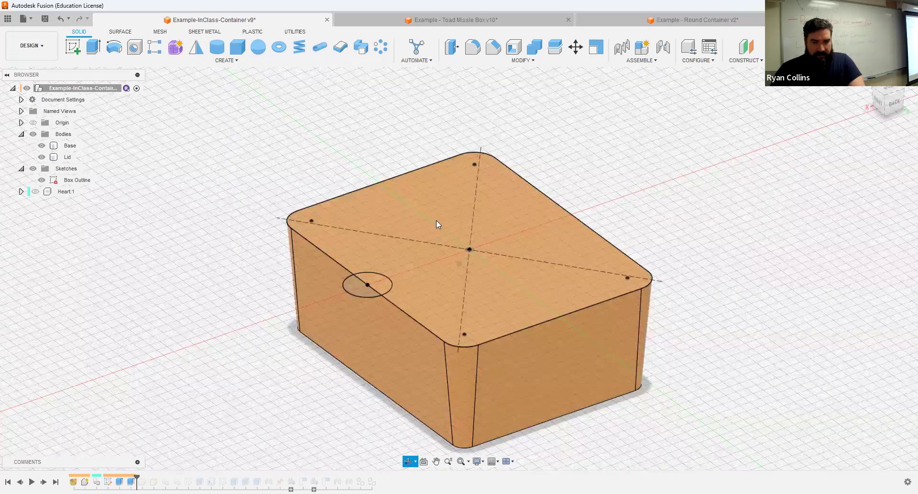
{"action": "middle_click_drag", "start_coordinate": [436, 222], "coordinate": [373, 228], "text": "shift"}
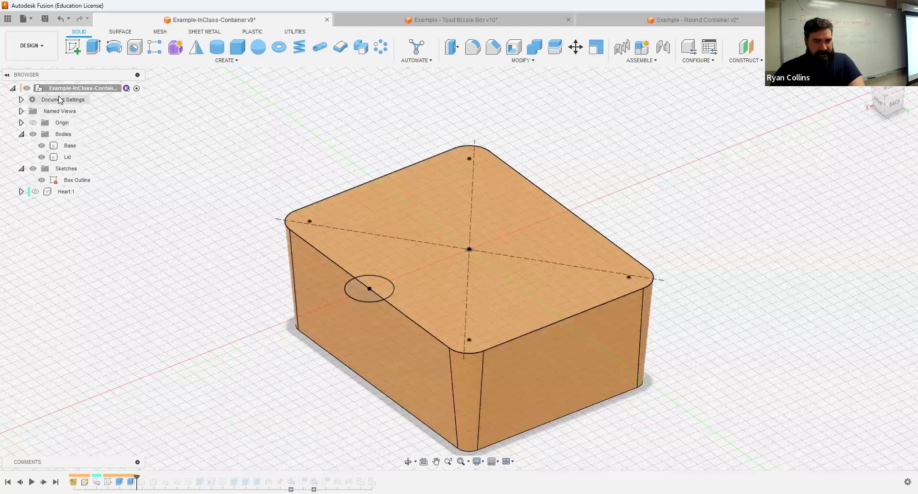
{"action": "left_click", "coordinate": [66, 192]}
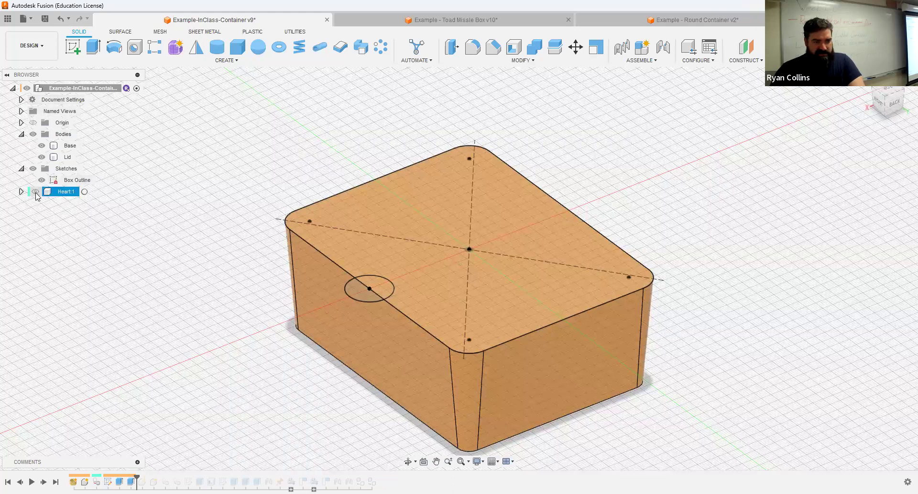
{"action": "left_click", "coordinate": [163, 197]}
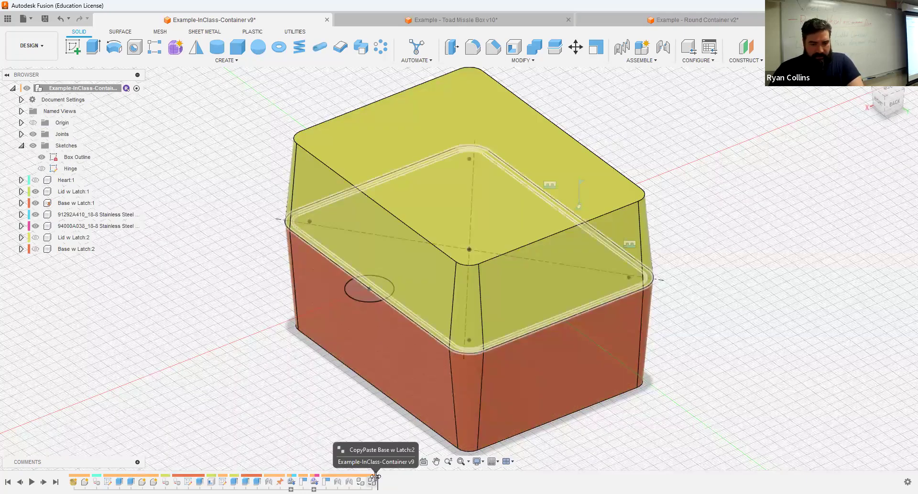
Inspect the CutPasteBodies1 feature that moves the lid body into Lid w Latch, and roll the timeline back to just after it.
{"action": "left_click_drag", "start_coordinate": [295, 478], "coordinate": [240, 478]}
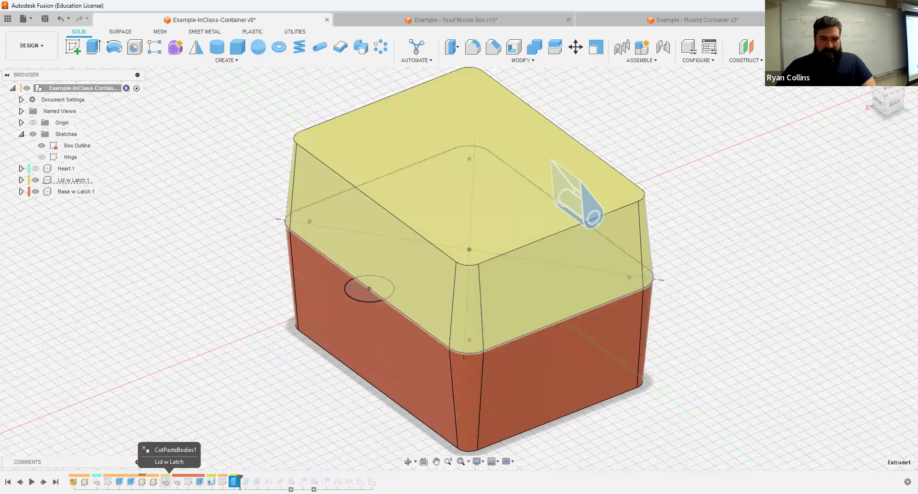
{"action": "left_click", "coordinate": [165, 481]}
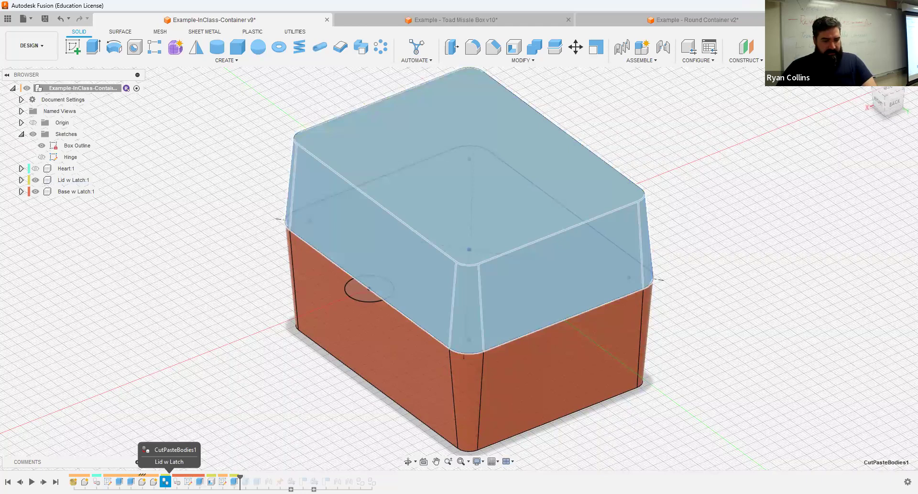
{"action": "left_click", "coordinate": [196, 408]}
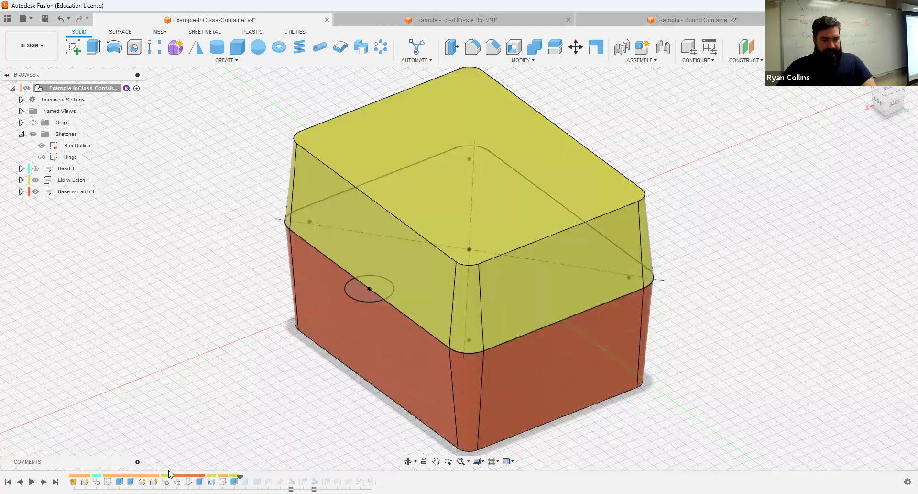
{"action": "left_click", "coordinate": [165, 481]}
{"action": "left_click_drag", "start_coordinate": [239, 477], "coordinate": [171, 475]}
{"action": "left_click", "coordinate": [184, 369]}
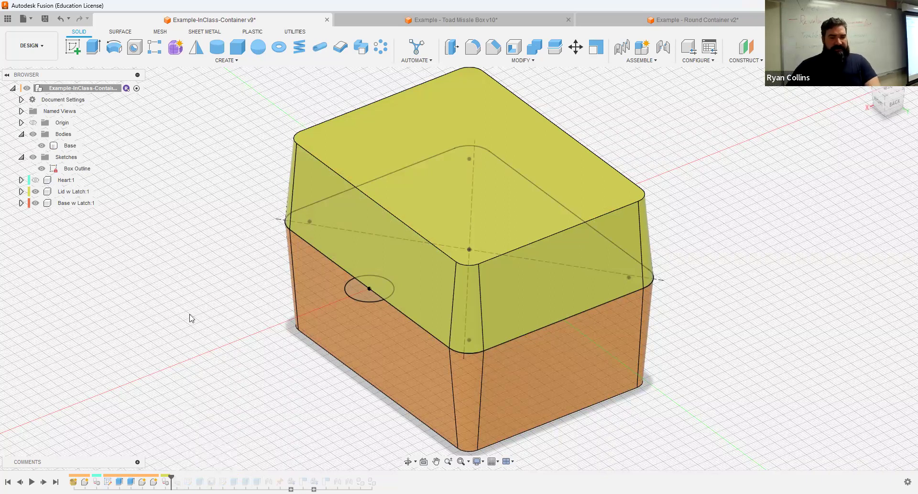
Hide the Base w Latch:1 component and the Base body, leaving only the lid and the Box Outline sketch shown.
{"action": "left_click", "coordinate": [36, 206]}
{"action": "left_click", "coordinate": [35, 203]}
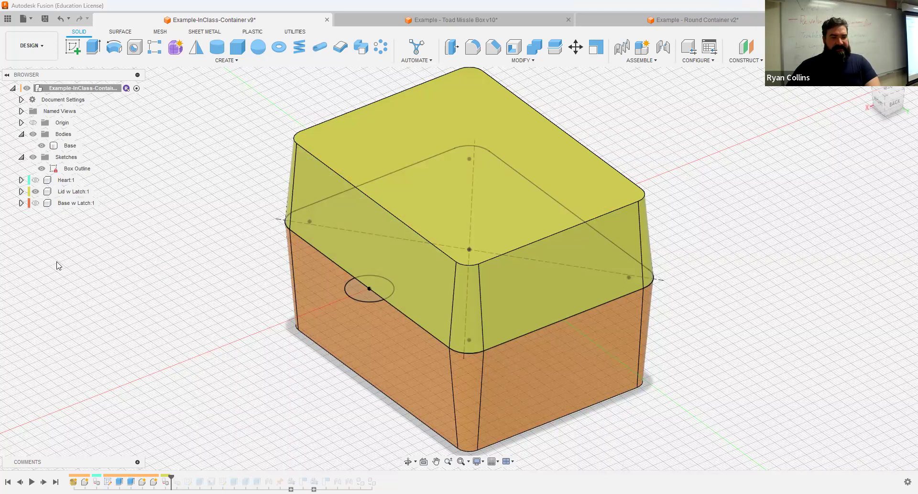
{"action": "left_click", "coordinate": [42, 145]}
{"action": "middle_click_drag", "start_coordinate": [168, 246], "coordinate": [182, 258], "text": "shift"}
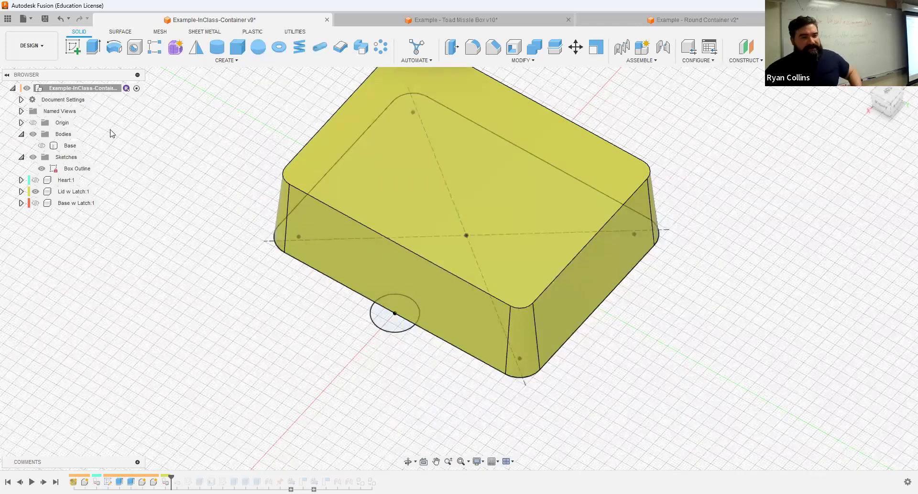
Extrude both halves of the Box Outline circle 3 mm upward and join the resulting latch tab to the lid.
{"action": "left_click", "coordinate": [93, 47]}
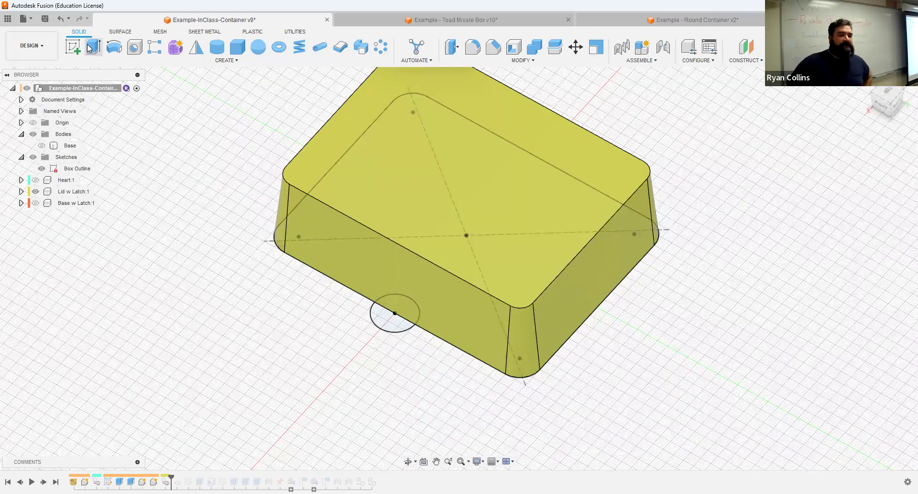
{"action": "left_click", "coordinate": [402, 314]}
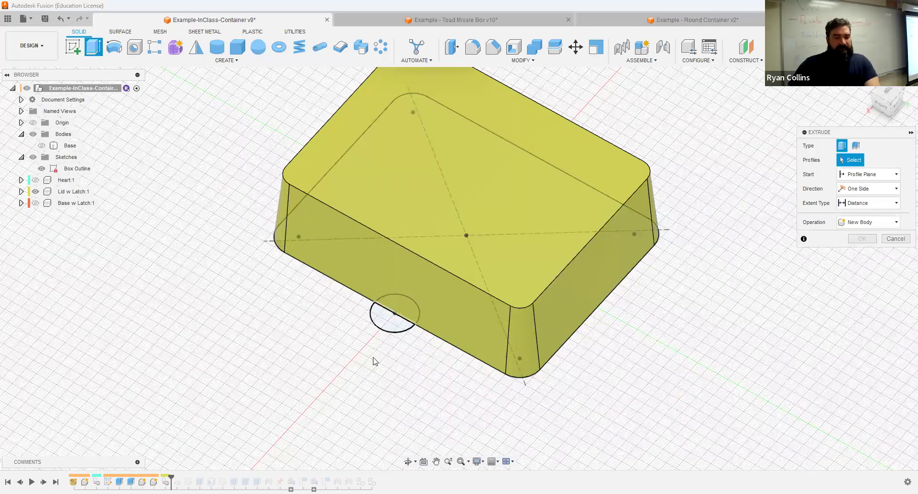
{"action": "middle_click_drag", "start_coordinate": [323, 277], "coordinate": [380, 196], "text": "shift"}
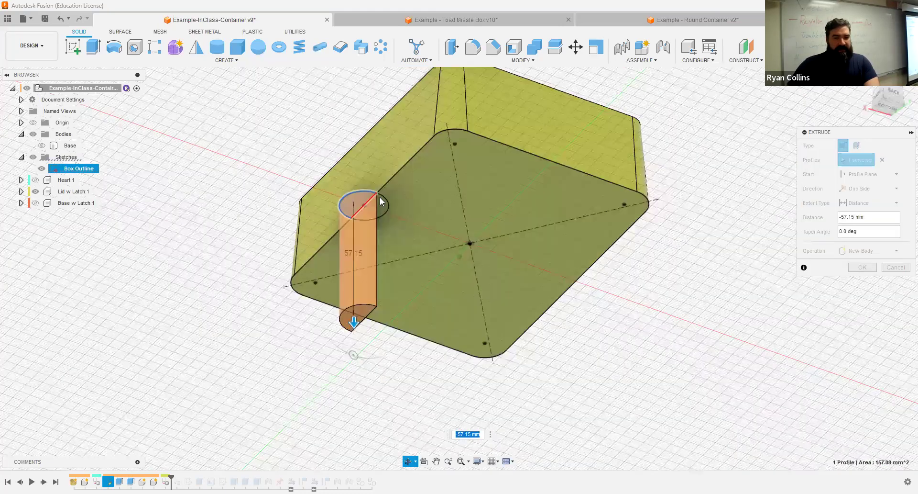
{"action": "left_click", "coordinate": [356, 210]}
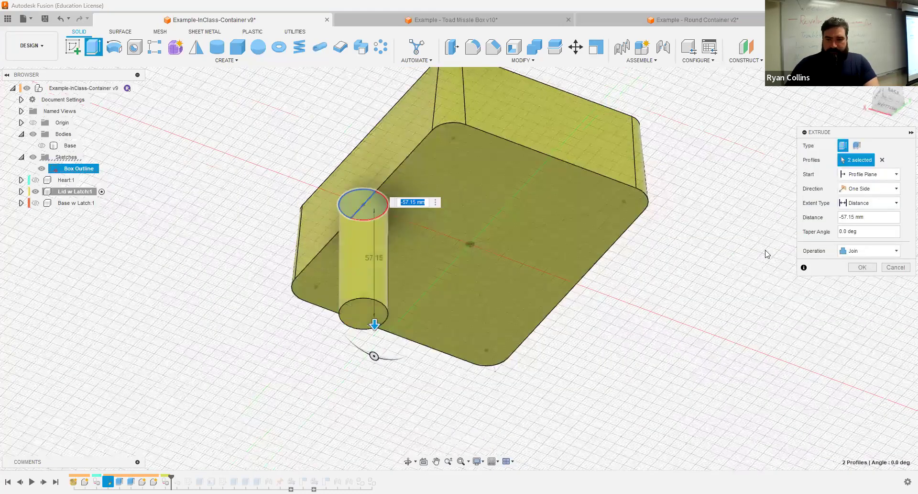
{"action": "left_click_drag", "start_coordinate": [882, 217], "coordinate": [809, 220]}
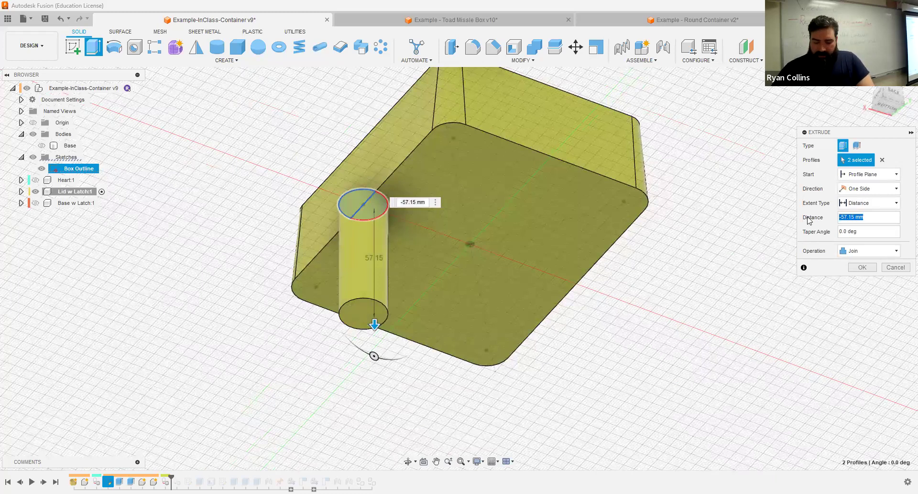
{"action": "type", "text": "3"}
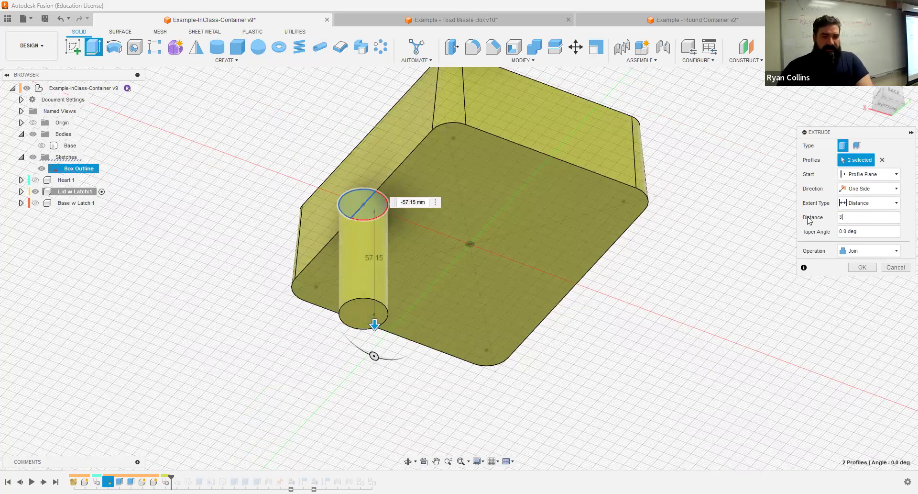
{"action": "left_click", "coordinate": [874, 252]}
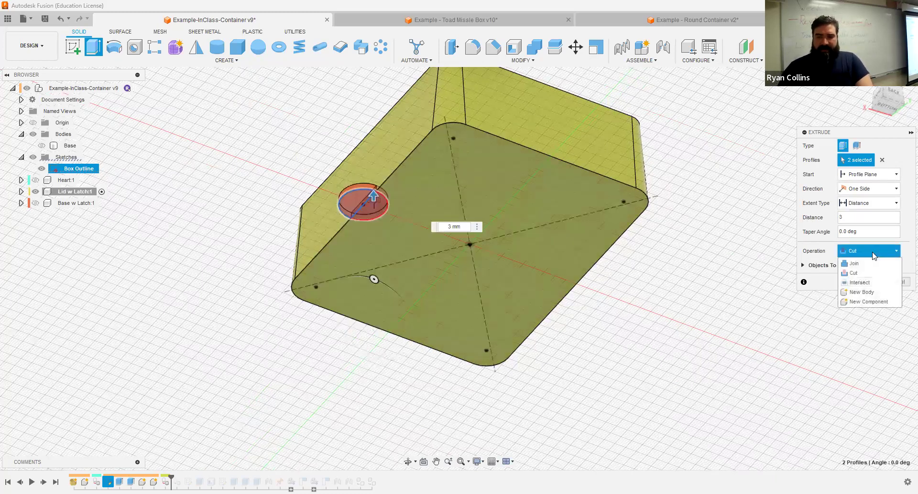
{"action": "left_click", "coordinate": [867, 267]}
{"action": "middle_click_drag", "start_coordinate": [299, 221], "coordinate": [262, 250], "text": "shift"}
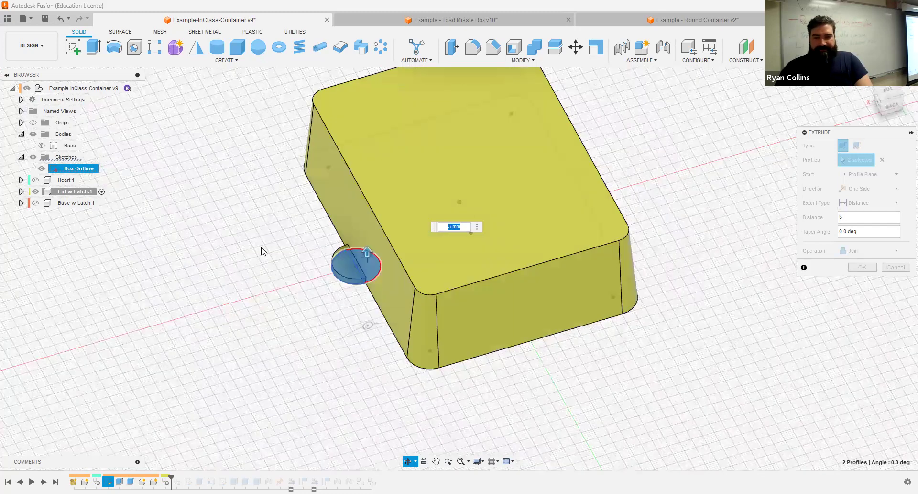
{"action": "left_click", "coordinate": [861, 267]}
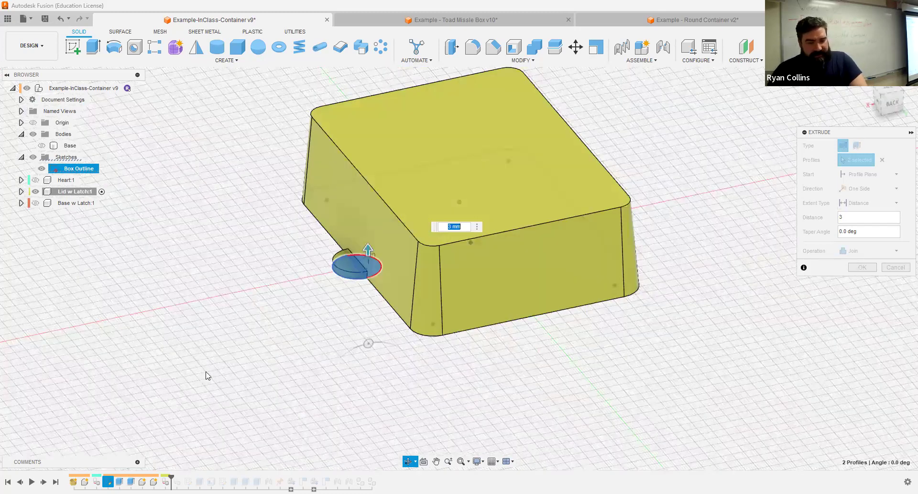
Roll the timeline forward to just after the lid's shell feature and inspect the hollow lid and its tab from several angles.
{"action": "middle_click_drag", "start_coordinate": [312, 378], "coordinate": [52, 461], "text": "shift"}
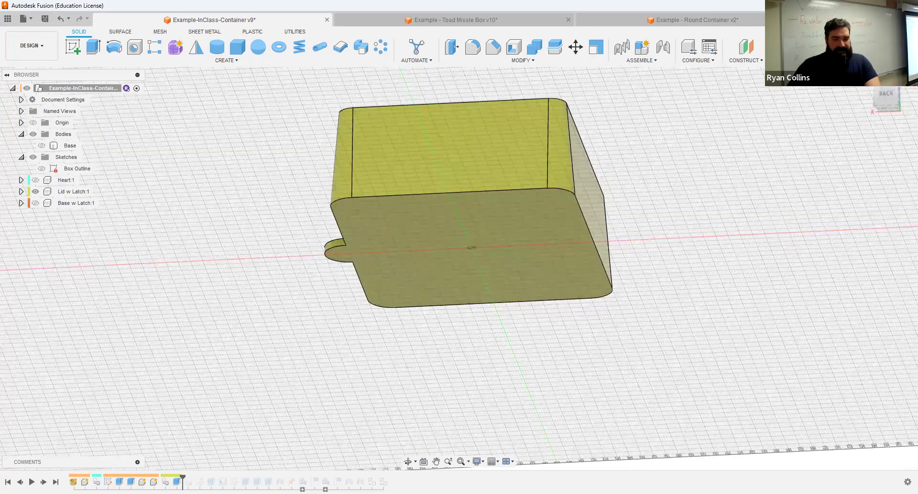
{"action": "left_click_drag", "start_coordinate": [217, 481], "coordinate": [229, 481]}
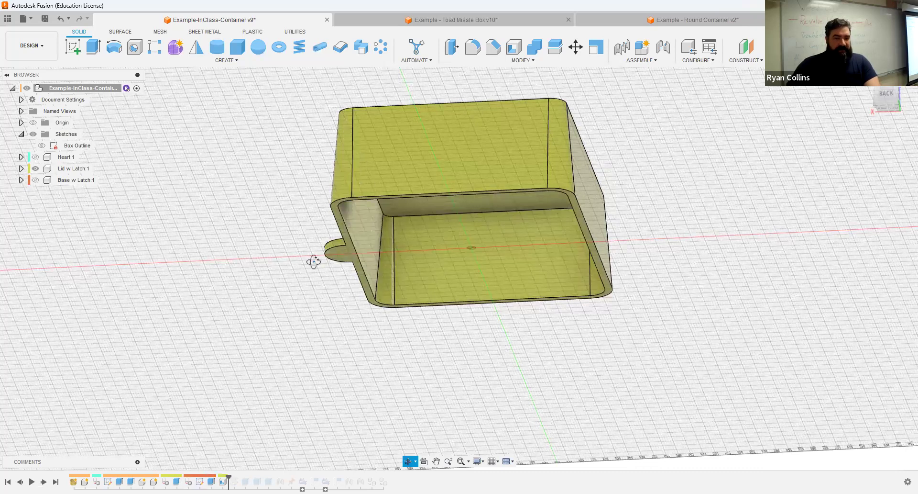
{"action": "middle_click_drag", "start_coordinate": [281, 258], "coordinate": [401, 240], "text": "shift"}
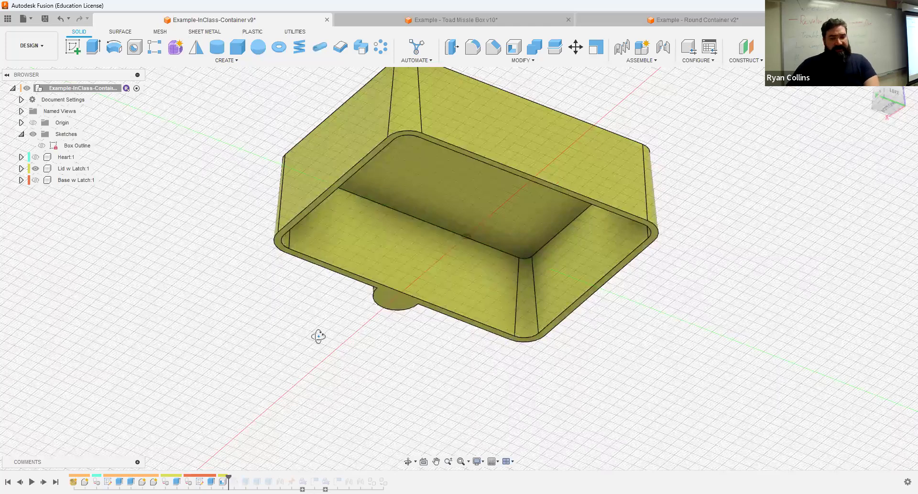
{"action": "middle_click_drag", "start_coordinate": [368, 346], "coordinate": [336, 225], "text": "shift"}
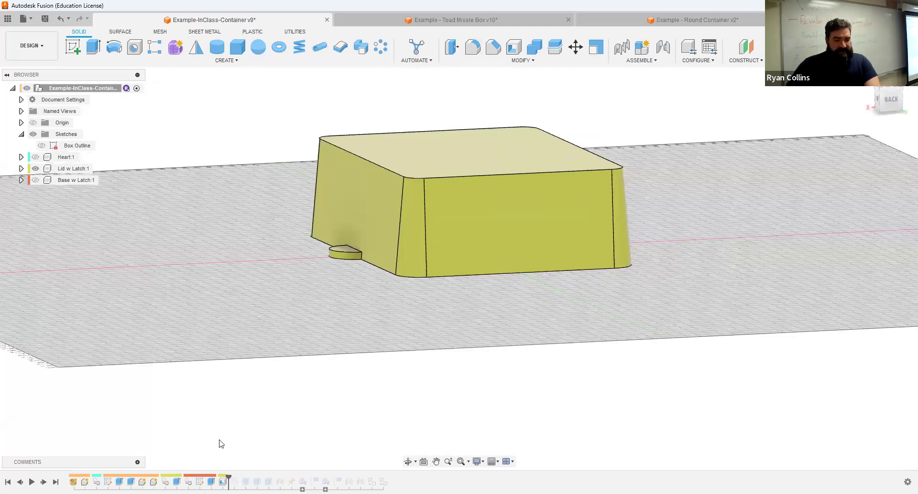
Check the base extrusion and shell features in the timeline, and roll back to just after the lid tab's extrusion.
{"action": "left_click", "coordinate": [211, 481]}
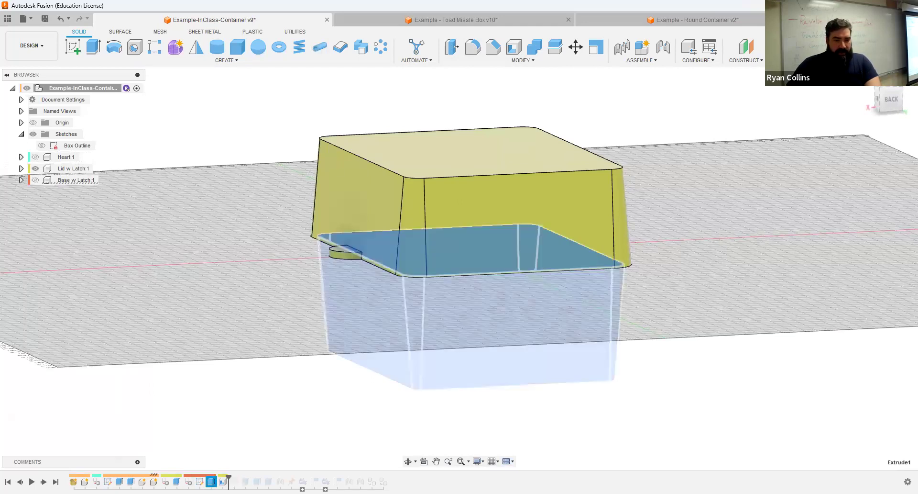
{"action": "left_click", "coordinate": [223, 480]}
{"action": "mouse_move", "coordinate": [229, 477]}
{"action": "left_mouse_down"}
{"action": "mouse_move", "coordinate": [167, 480]}
{"action": "mouse_move", "coordinate": [178, 480]}
{"action": "left_mouse_up"}
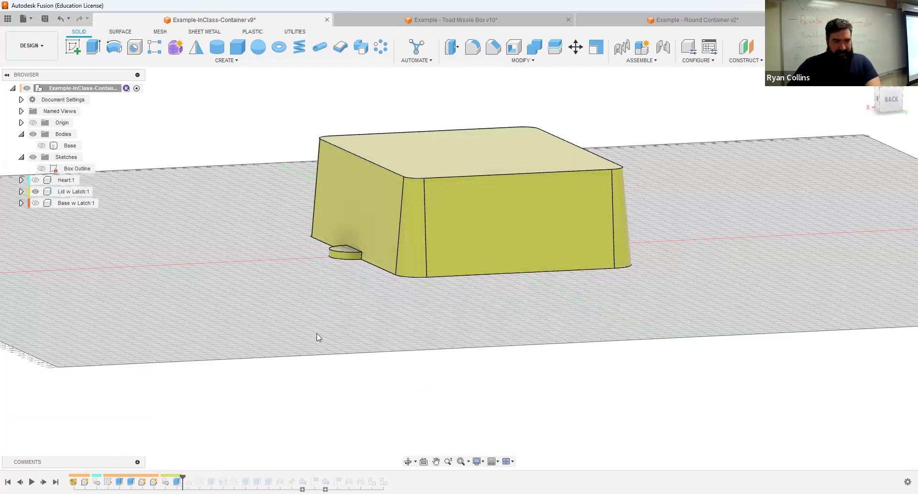
Show the Box Outline sketch and try extruding both circle halves up to the lid's top face with the To Object extent.
{"action": "left_click", "coordinate": [90, 46]}
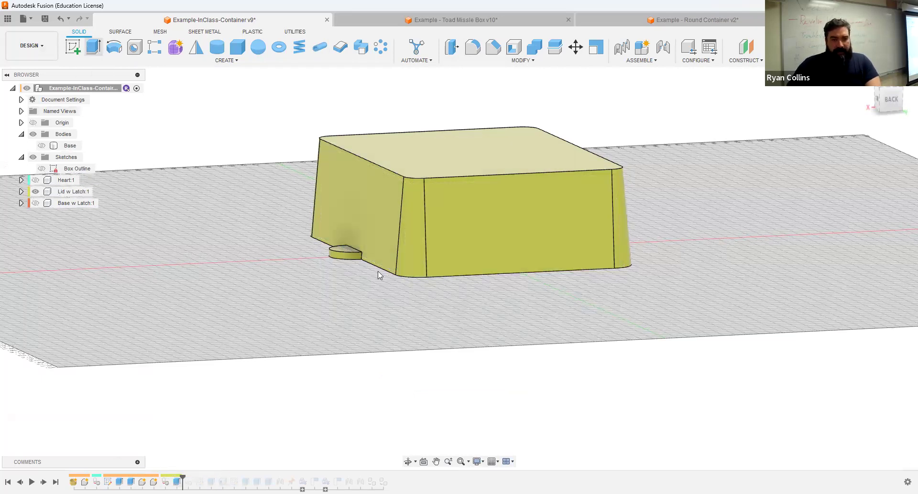
{"action": "left_click", "coordinate": [42, 169]}
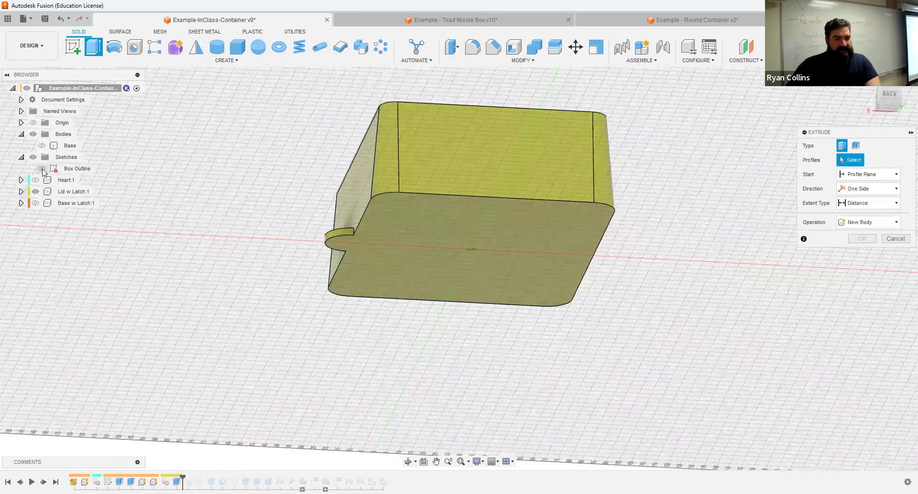
{"action": "left_click", "coordinate": [42, 168]}
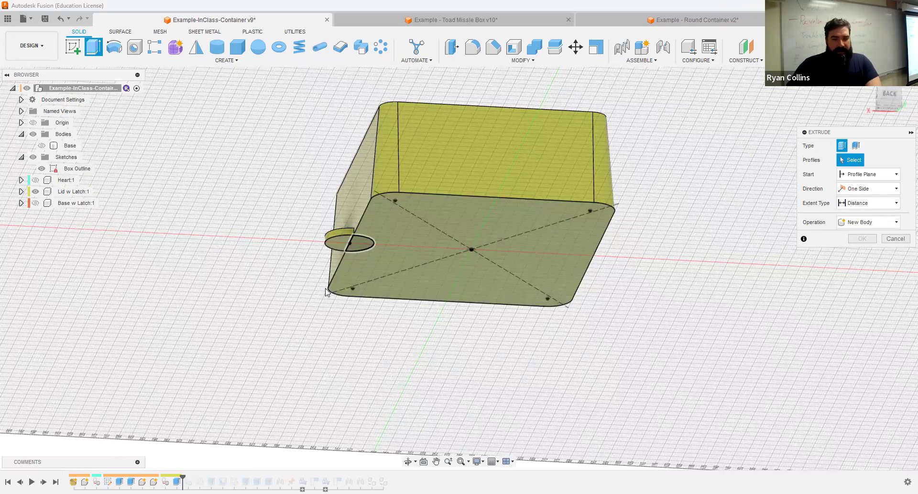
{"action": "left_click", "coordinate": [371, 269]}
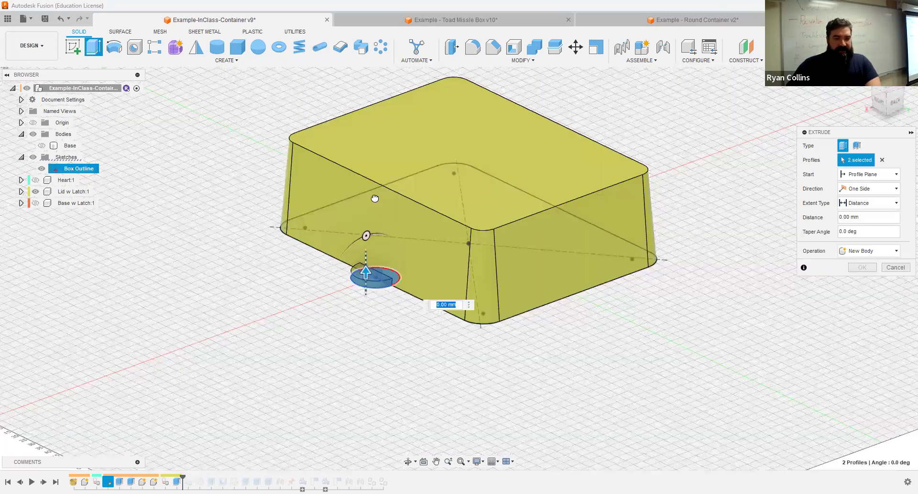
{"action": "left_click_drag", "start_coordinate": [371, 181], "coordinate": [369, 181]}
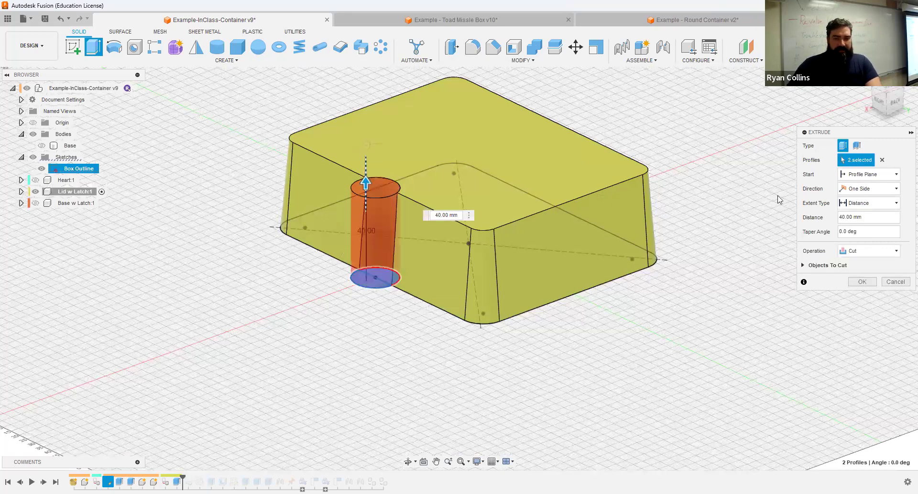
{"action": "left_click", "coordinate": [872, 206]}
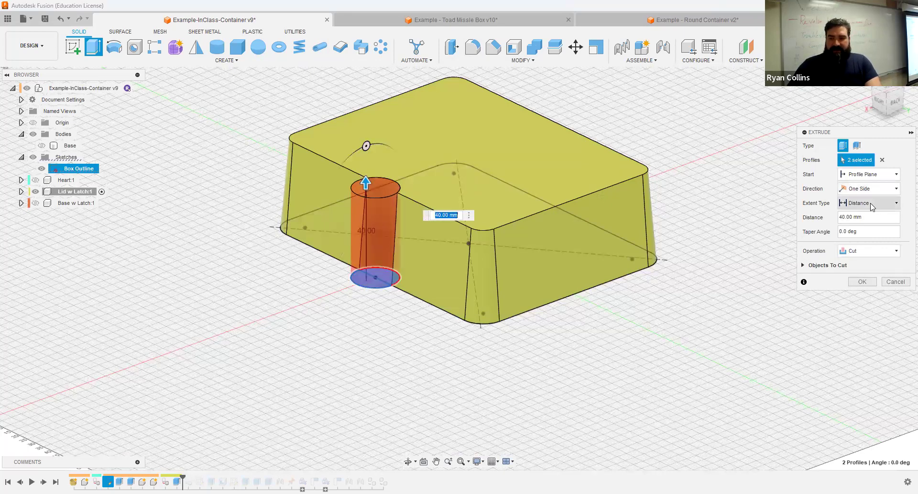
{"action": "left_click", "coordinate": [468, 151]}
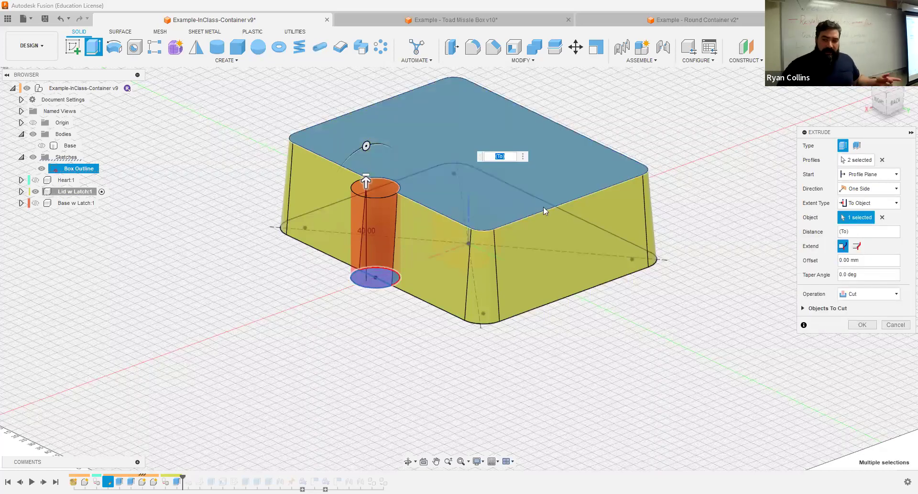
Try an Object start for the circle extrusion, preview different distances above and below the sketch plane, and cancel the command.
{"action": "left_click", "coordinate": [878, 176]}
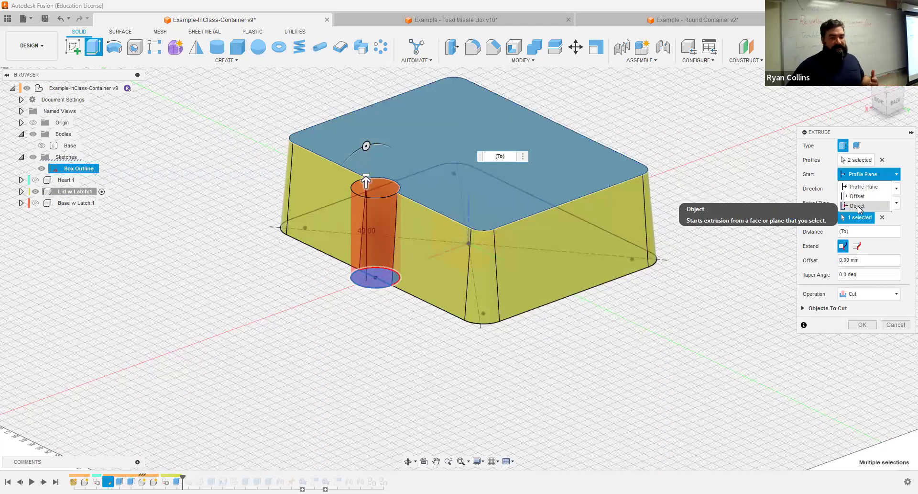
{"action": "left_click", "coordinate": [858, 206]}
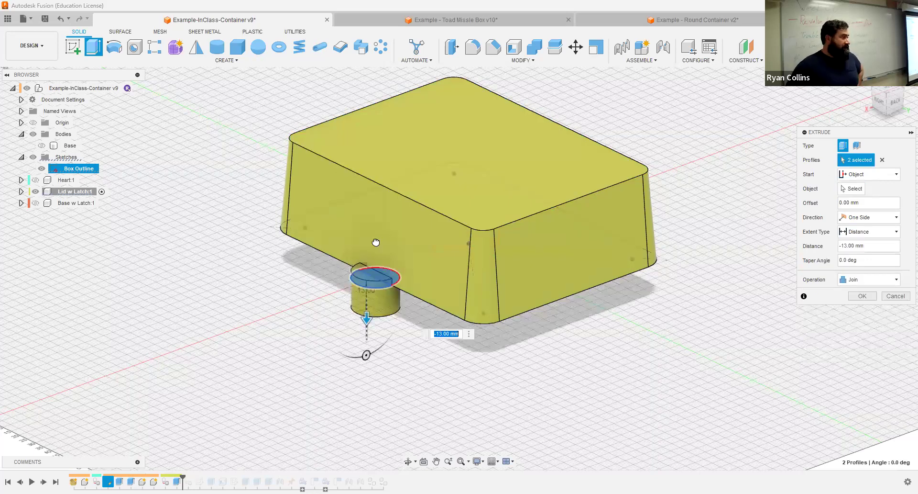
{"action": "type", "text": "22"}
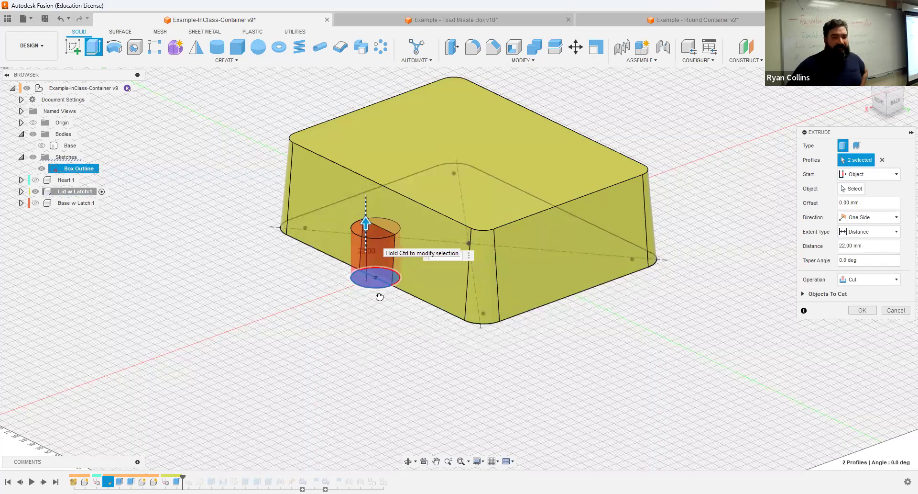
{"action": "left_click_drag", "start_coordinate": [375, 303], "coordinate": [375, 311]}
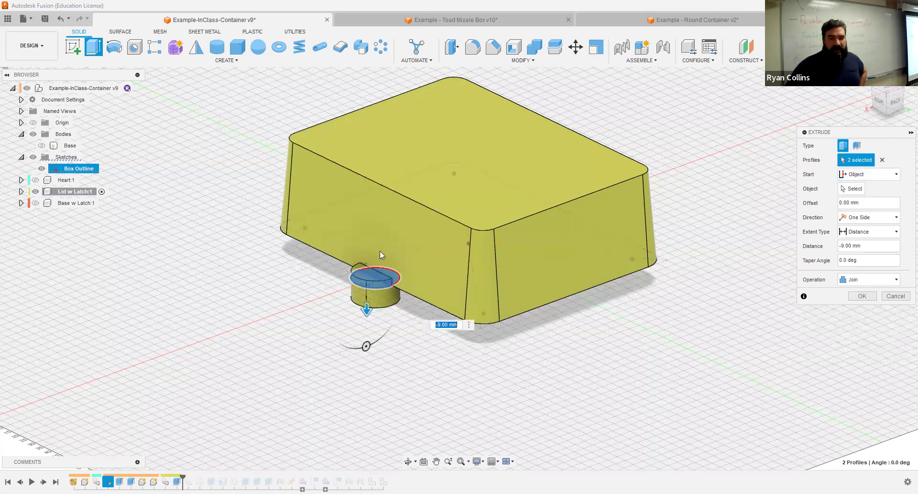
{"action": "mouse_move", "coordinate": [364, 278]}
{"action": "left_mouse_down"}
{"action": "mouse_move", "coordinate": [374, 262]}
{"action": "mouse_move", "coordinate": [360, 263]}
{"action": "left_mouse_up"}
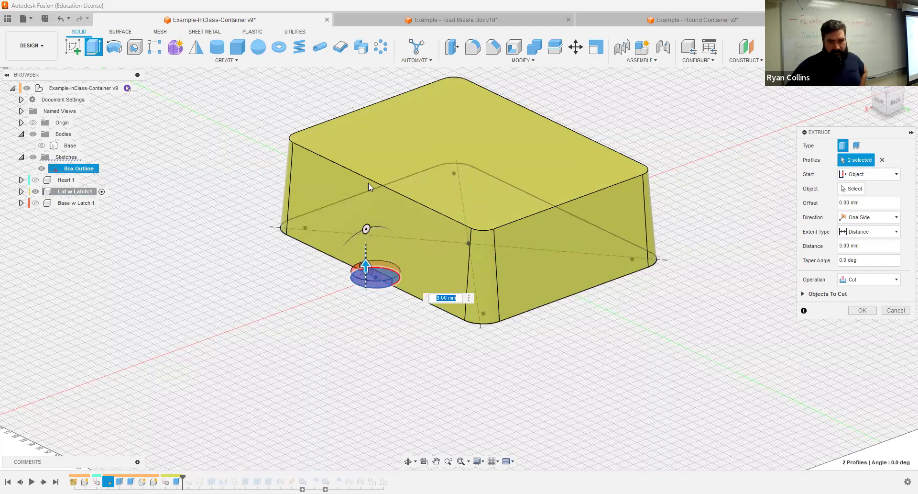
{"action": "type", "text": "40"}
{"action": "left_click", "coordinate": [895, 310]}
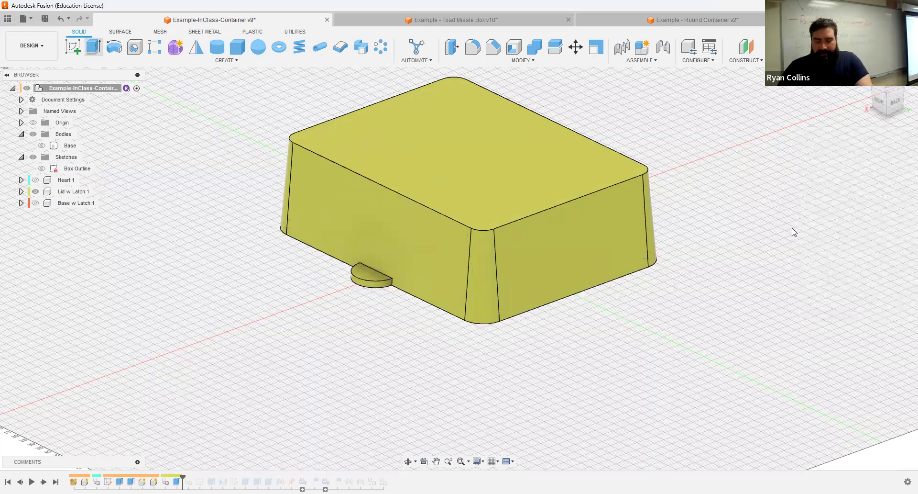
Start an extrusion of both circle halves in the Box Outline sketch, using the tab's upper face as the Object start.
{"action": "key", "text": "e"}
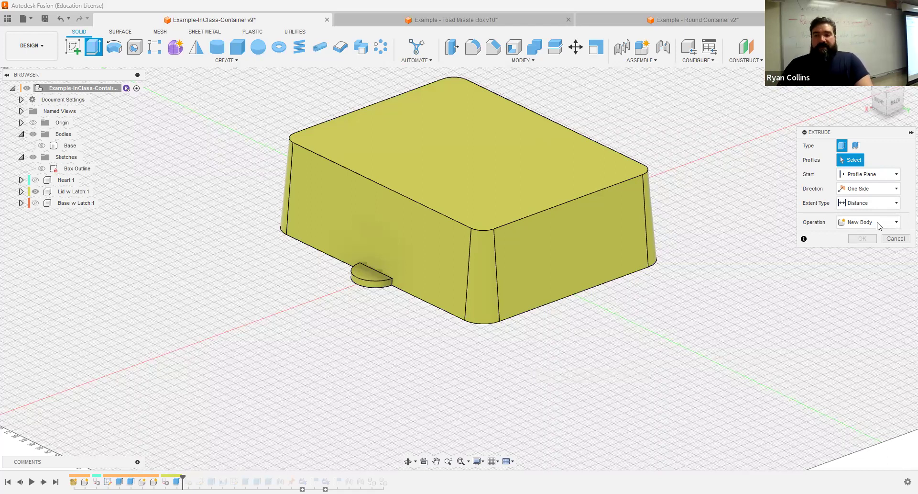
{"action": "left_click", "coordinate": [879, 180]}
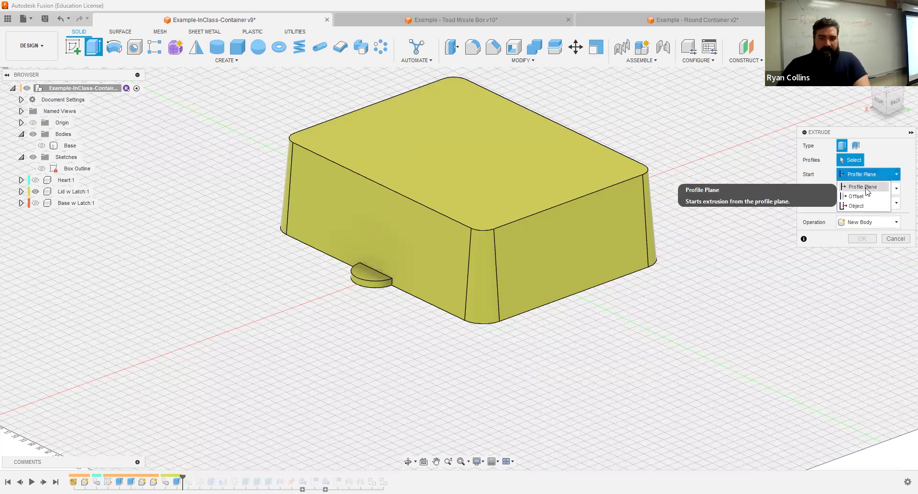
{"action": "left_click", "coordinate": [863, 206]}
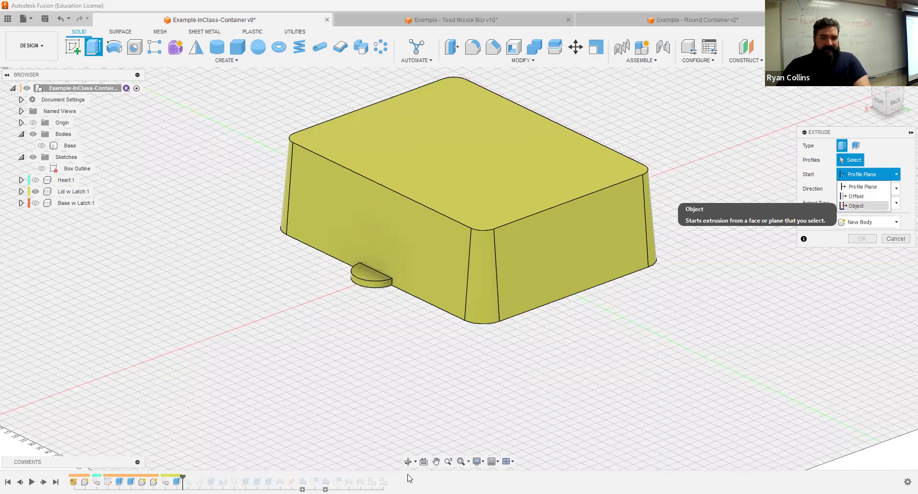
{"action": "left_click", "coordinate": [366, 276]}
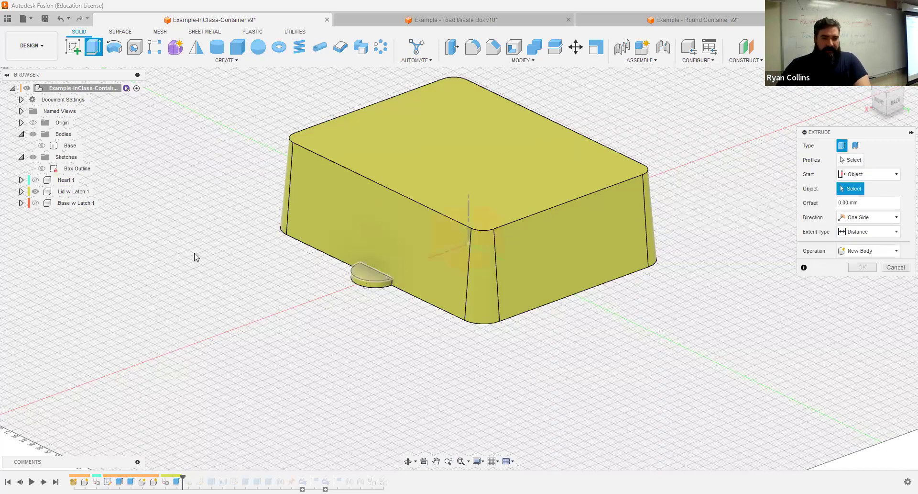
{"action": "left_click", "coordinate": [840, 157]}
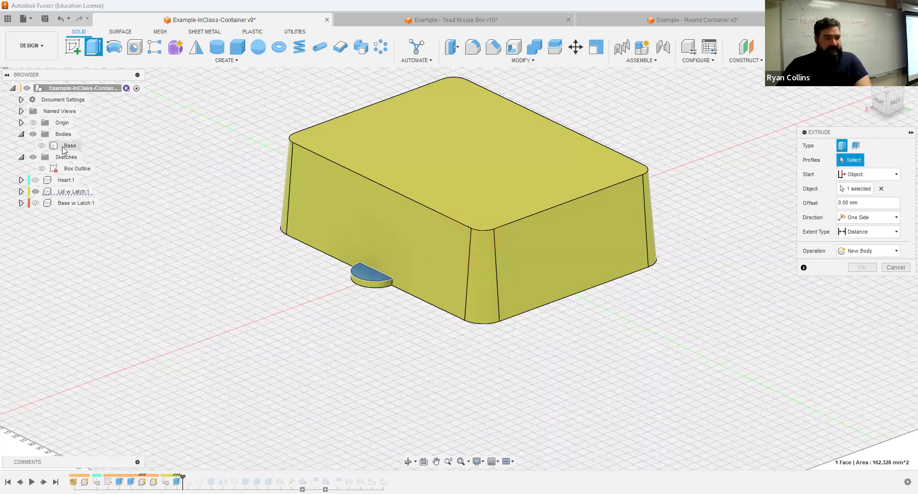
{"action": "left_click", "coordinate": [42, 168]}
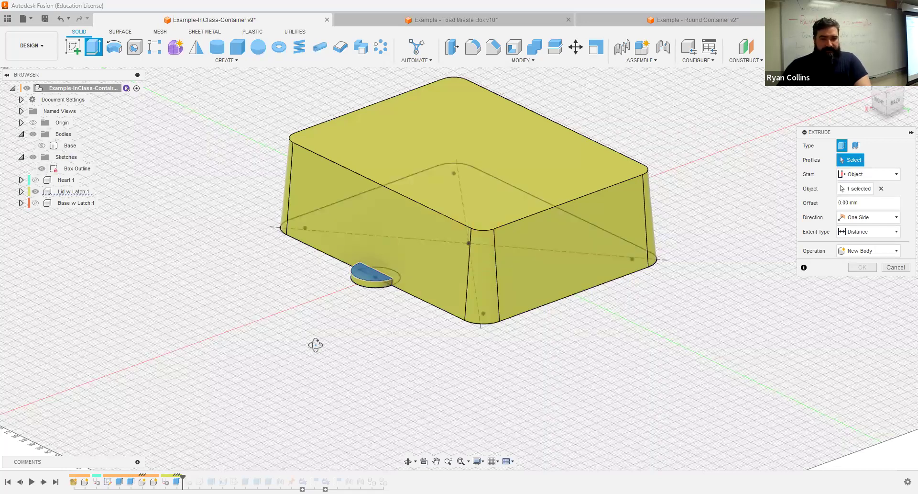
{"action": "mouse_move", "coordinate": [304, 295]}
{"action": "middle_mouse_down", "text": "shift"}
{"action": "mouse_move", "coordinate": [383, 211]}
{"action": "mouse_move", "coordinate": [377, 197]}
{"action": "middle_mouse_up", "text": "shift"}
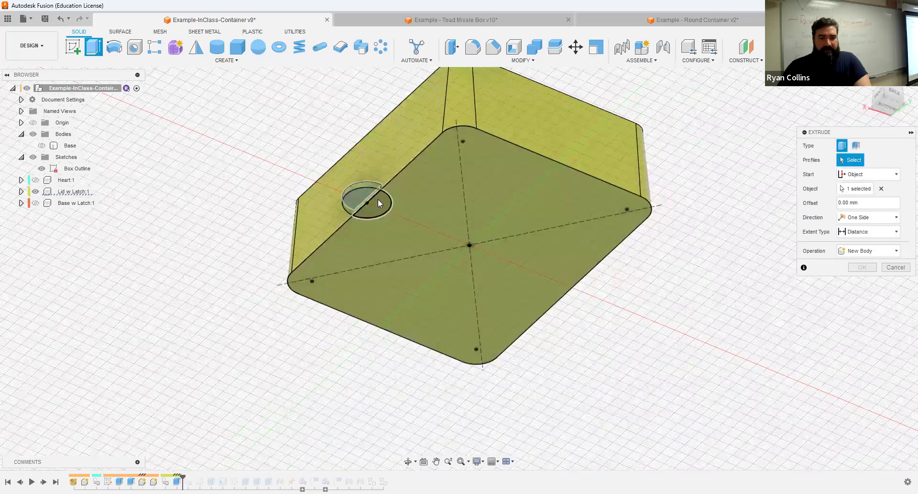
{"action": "left_click", "coordinate": [462, 239]}
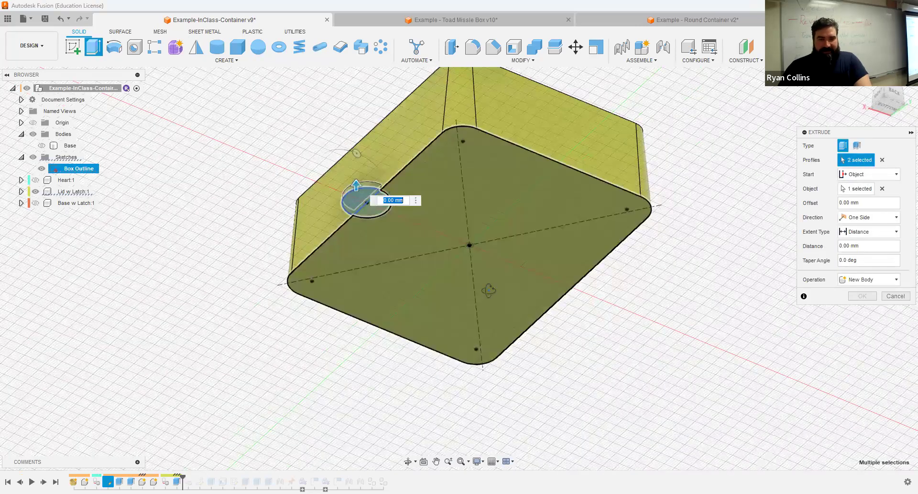
Cut the circle profile through the lid's wall up to its top face with the To Object extent.
{"action": "middle_click_drag", "start_coordinate": [488, 290], "coordinate": [385, 262], "text": "shift"}
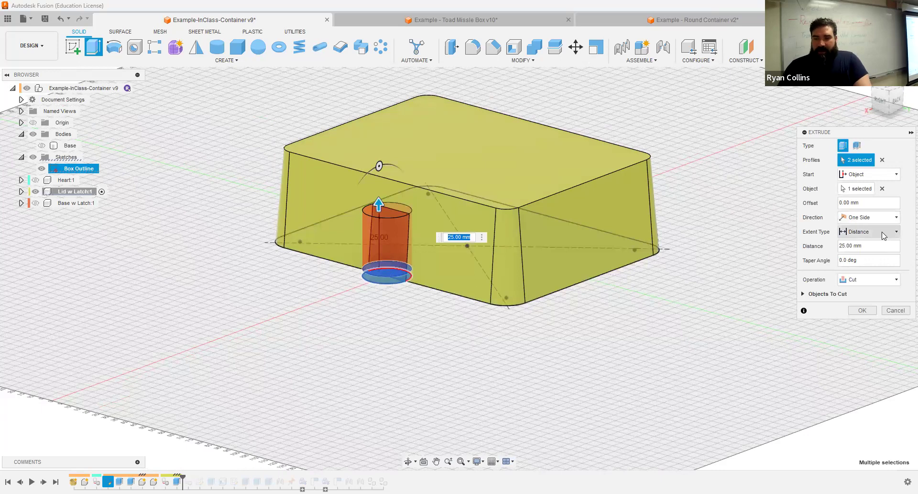
{"action": "left_click", "coordinate": [884, 233]}
{"action": "left_click", "coordinate": [868, 254]}
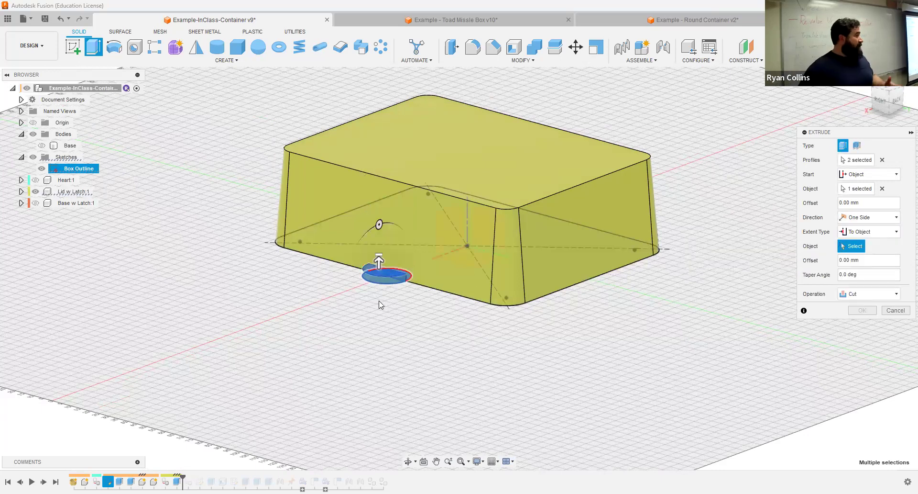
{"action": "left_click", "coordinate": [415, 134]}
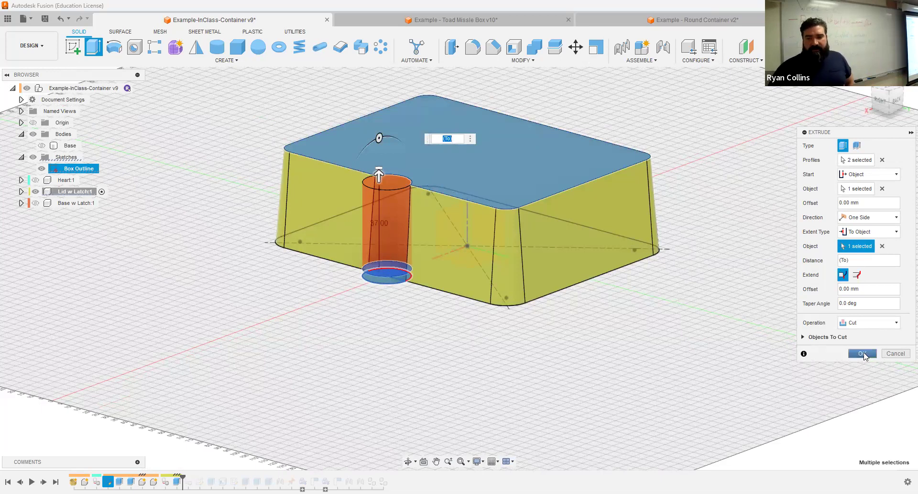
{"action": "left_click", "coordinate": [863, 354]}
Roll the timeline forward to just after the lid's shell and inspect the latch notch and tab from below, inside and outside.
{"action": "scroll", "coordinate": [398, 310], "scroll_direction": "up", "scroll_amount": 10}
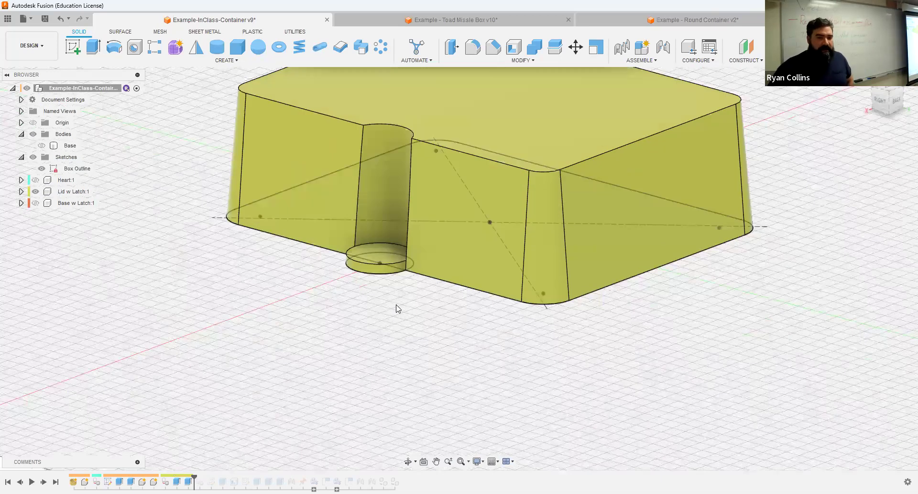
{"action": "scroll", "coordinate": [467, 414], "scroll_direction": "down", "scroll_amount": 3}
{"action": "middle_click_drag", "start_coordinate": [459, 368], "coordinate": [481, 437]}
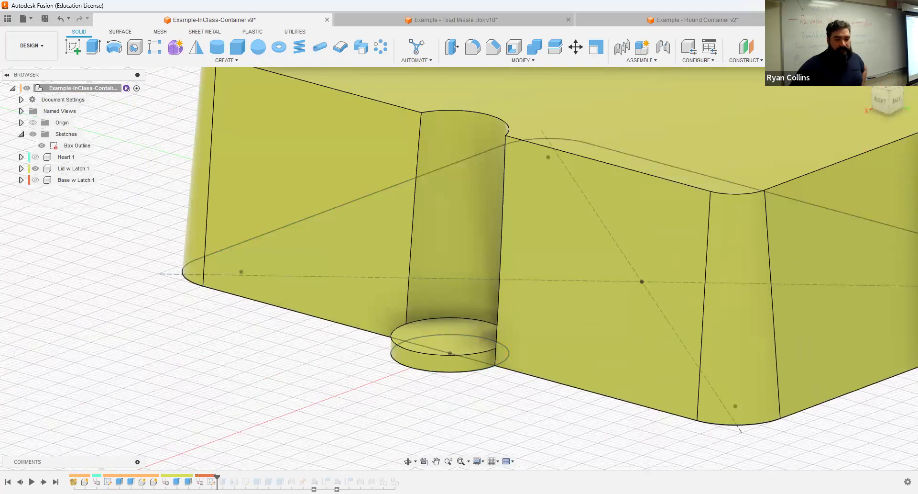
{"action": "middle_click_drag", "start_coordinate": [327, 395], "coordinate": [236, 257], "text": "shift"}
{"action": "middle_click_drag", "start_coordinate": [485, 372], "coordinate": [414, 305]}
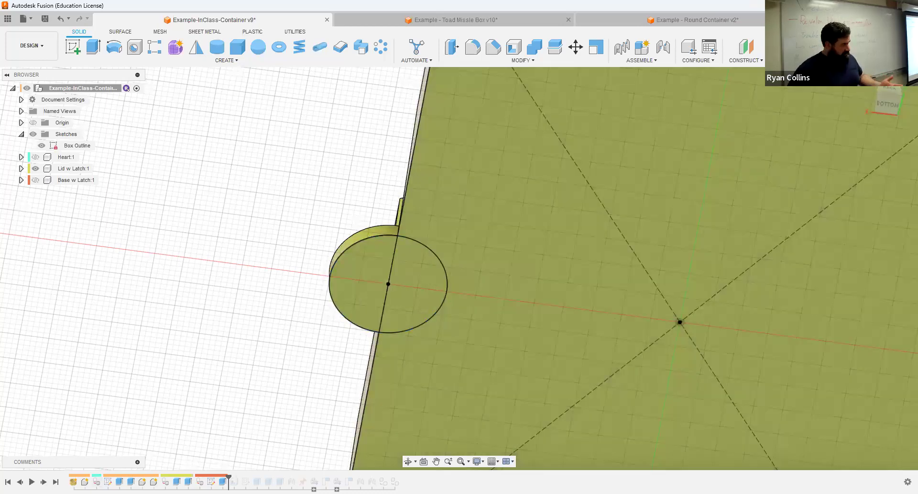
{"action": "left_click", "coordinate": [43, 482]}
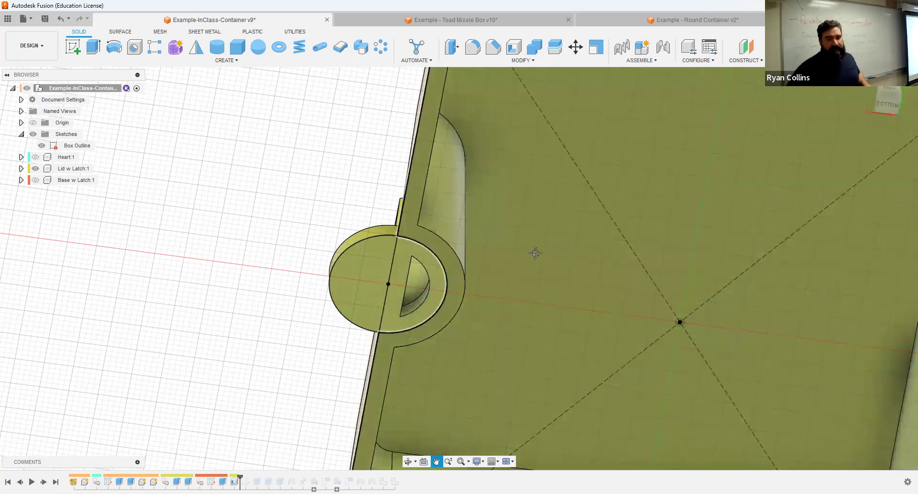
{"action": "middle_click_drag", "start_coordinate": [490, 231], "coordinate": [516, 371], "text": "shift"}
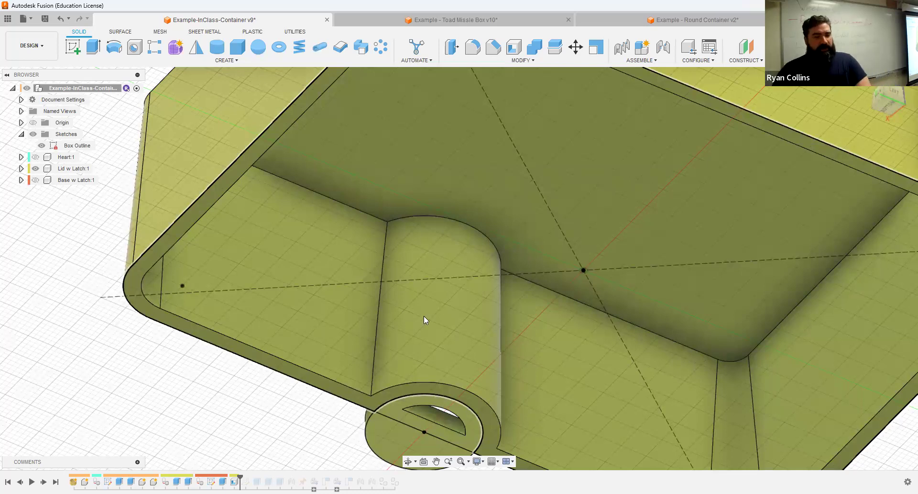
{"action": "middle_click_drag", "start_coordinate": [482, 378], "coordinate": [724, 151]}
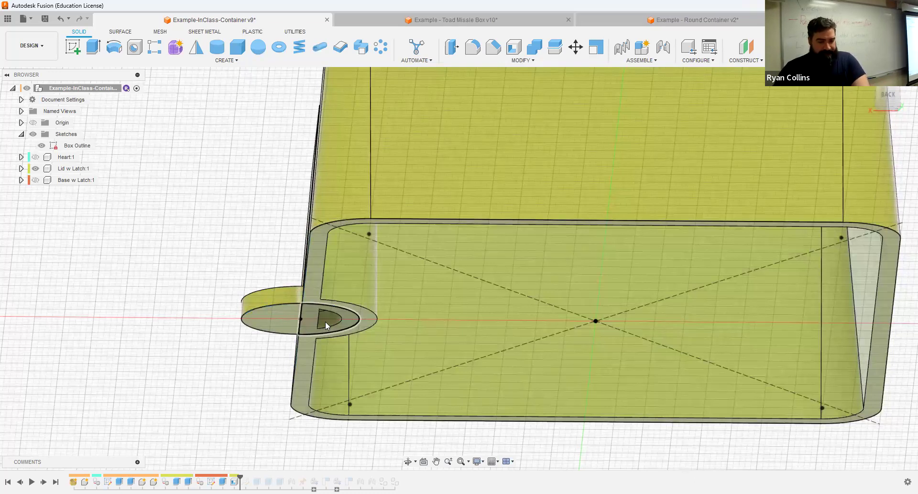
{"action": "mouse_move", "coordinate": [331, 335]}
{"action": "middle_mouse_down", "text": "shift"}
{"action": "mouse_move", "coordinate": [303, 274]}
{"action": "mouse_move", "coordinate": [297, 280]}
{"action": "mouse_move", "coordinate": [307, 257]}
{"action": "mouse_move", "coordinate": [321, 336]}
{"action": "middle_mouse_up", "text": "shift"}
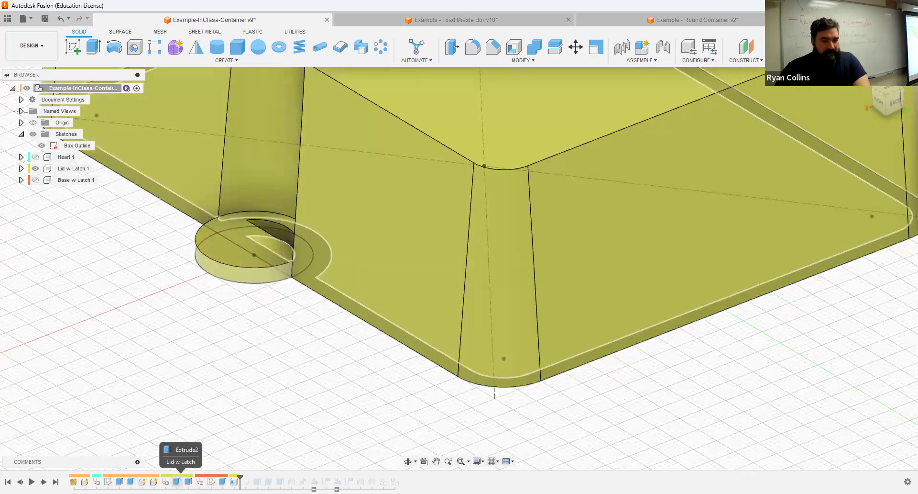
Edit the lid tab's extrusion so that its operation is New Body.
{"action": "right_click", "coordinate": [177, 481]}
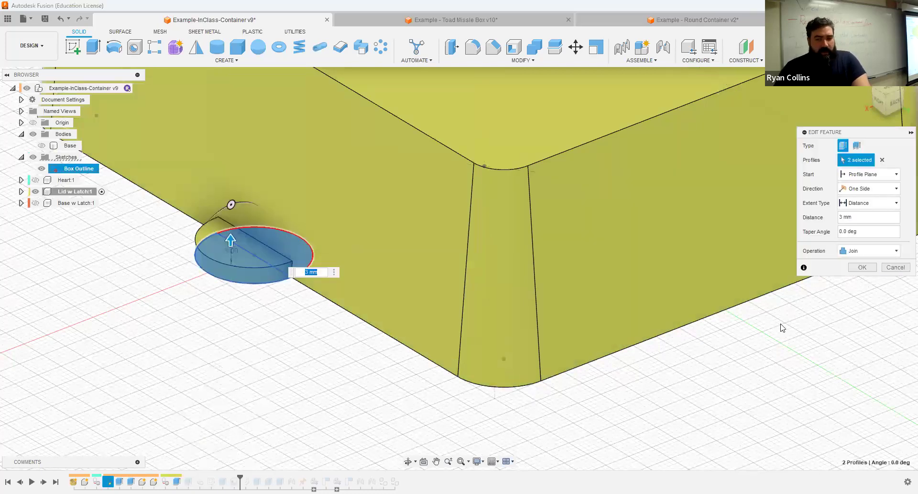
{"action": "left_click", "coordinate": [881, 251]}
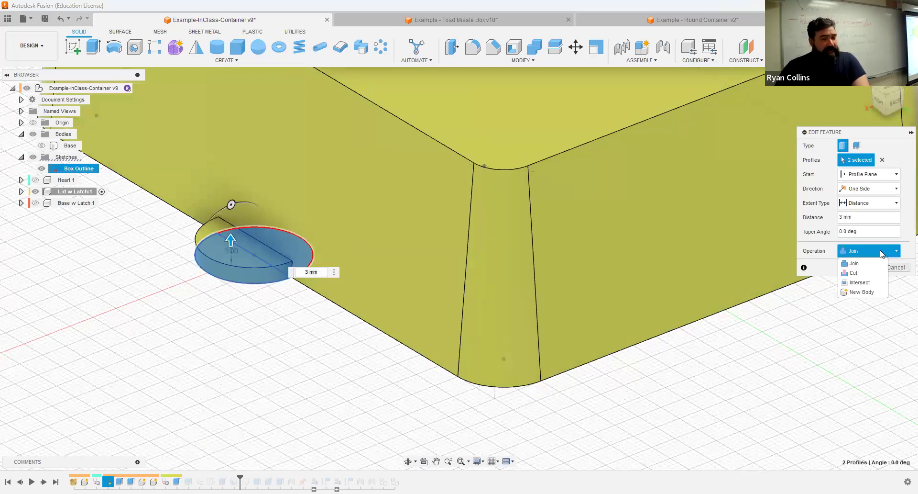
{"action": "left_click", "coordinate": [860, 293]}
{"action": "left_click", "coordinate": [863, 268]}
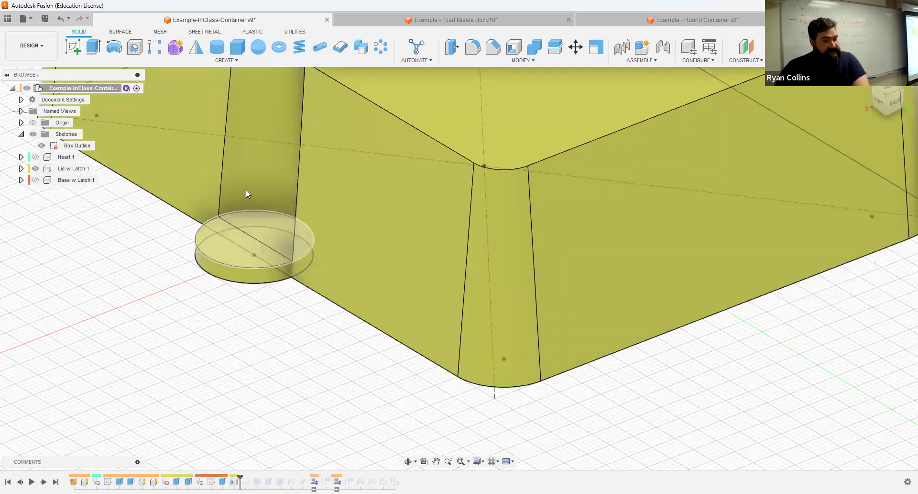
Examine the shelled lid from below and highlight the separate lid and tab bodies in the Lid w Latch component.
{"action": "middle_click_drag", "start_coordinate": [307, 314], "coordinate": [336, 381], "text": "shift"}
{"action": "scroll", "coordinate": [297, 378], "scroll_direction": "up", "scroll_amount": 3}
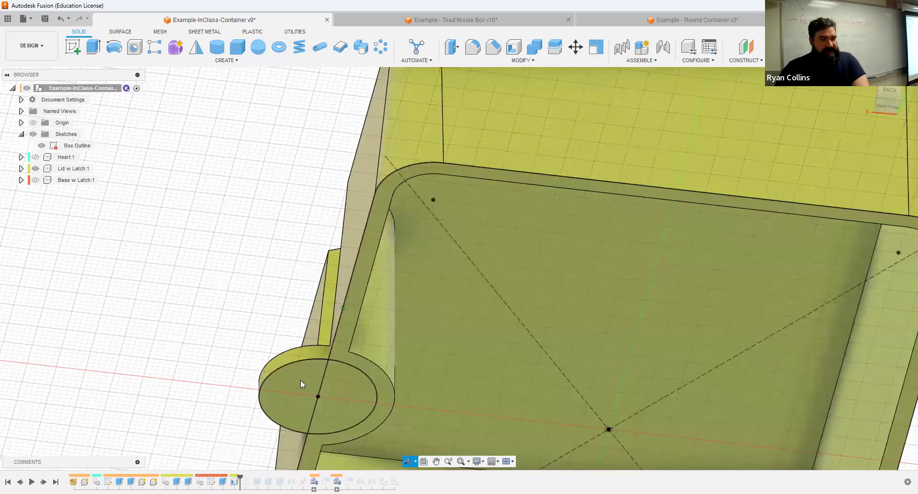
{"action": "left_click", "coordinate": [300, 380]}
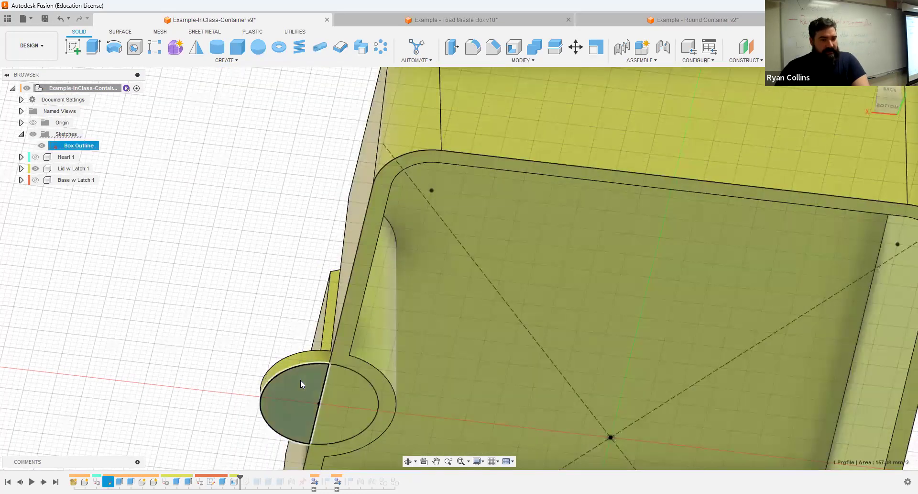
{"action": "left_click", "coordinate": [207, 297]}
{"action": "left_click", "coordinate": [21, 169]}
{"action": "left_click", "coordinate": [30, 192]}
{"action": "left_click", "coordinate": [79, 215]}
{"action": "left_click", "coordinate": [78, 204]}
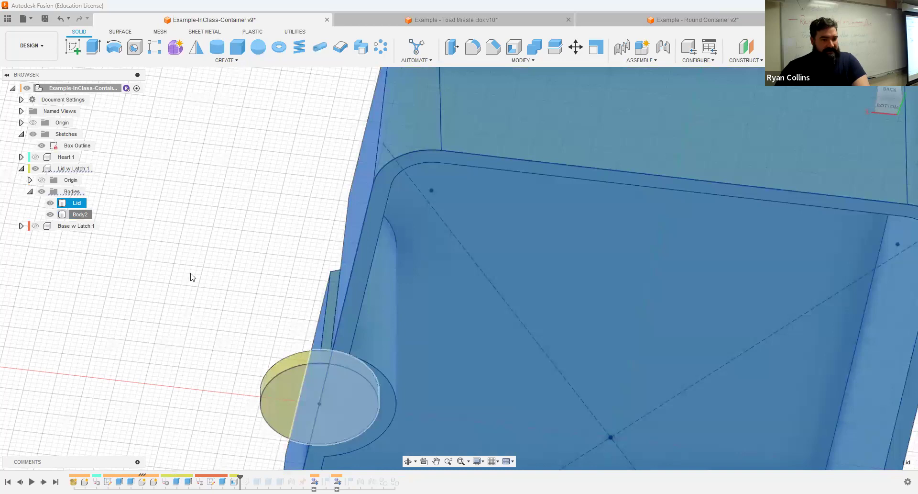
{"action": "middle_click_drag", "start_coordinate": [191, 273], "coordinate": [319, 403], "text": "shift"}
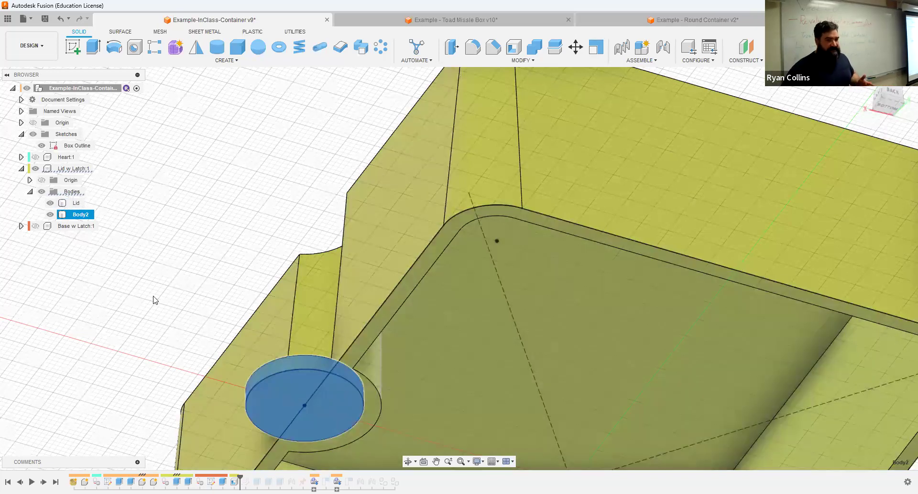
{"action": "left_click", "coordinate": [153, 299]}
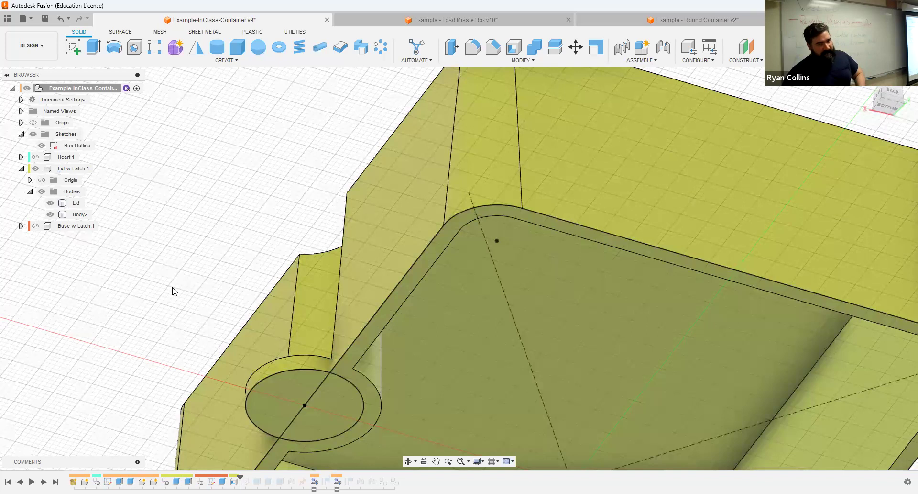
Combine the tab body into the Lid body with the Join operation and inspect the merged lid.
{"action": "left_click", "coordinate": [536, 47]}
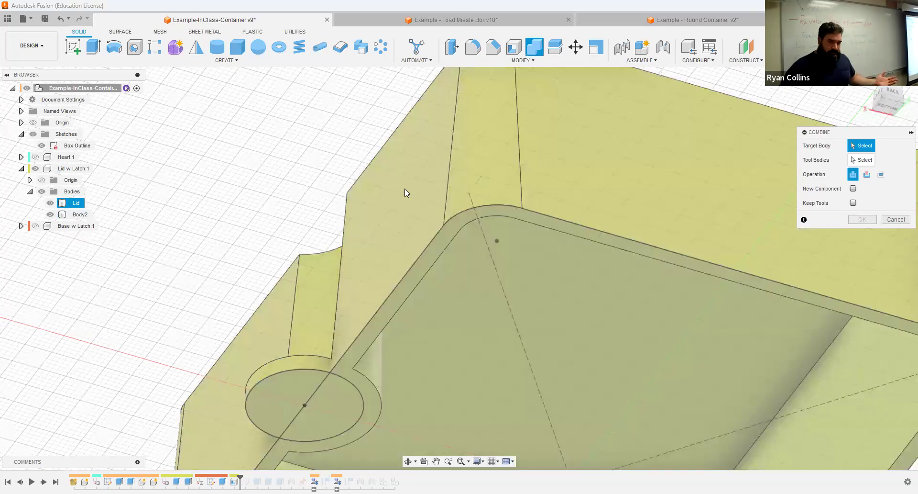
{"action": "left_click", "coordinate": [592, 167]}
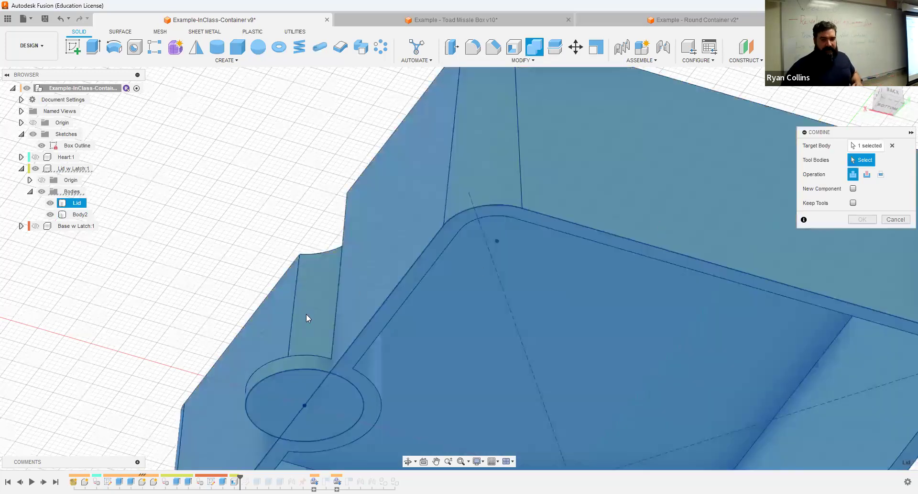
{"action": "left_click", "coordinate": [294, 381]}
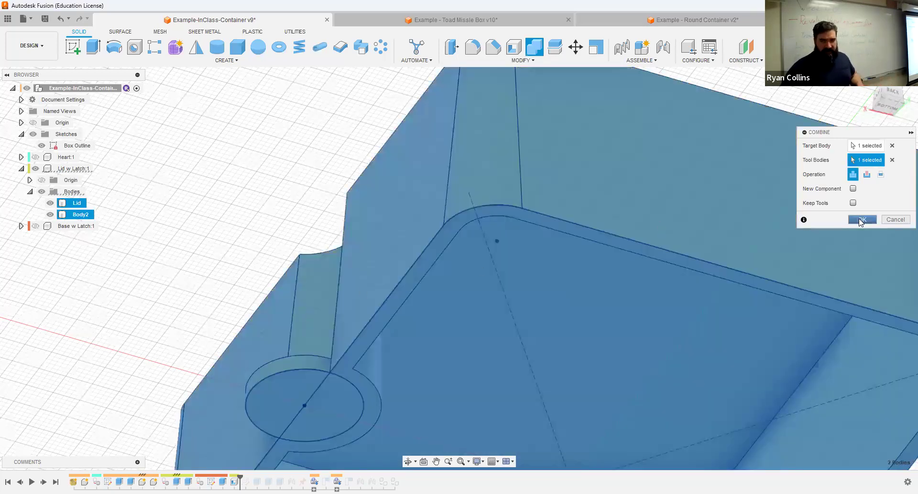
{"action": "left_click", "coordinate": [860, 219]}
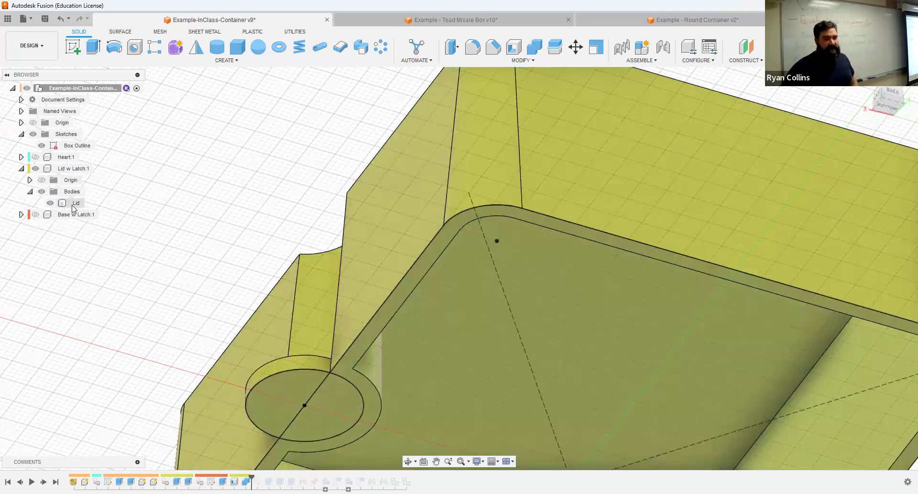
{"action": "left_click", "coordinate": [276, 369]}
{"action": "middle_click_drag", "start_coordinate": [295, 357], "coordinate": [309, 345], "text": "shift"}
{"action": "middle_click", "coordinate": [390, 339]}
{"action": "middle_click", "coordinate": [390, 338]}
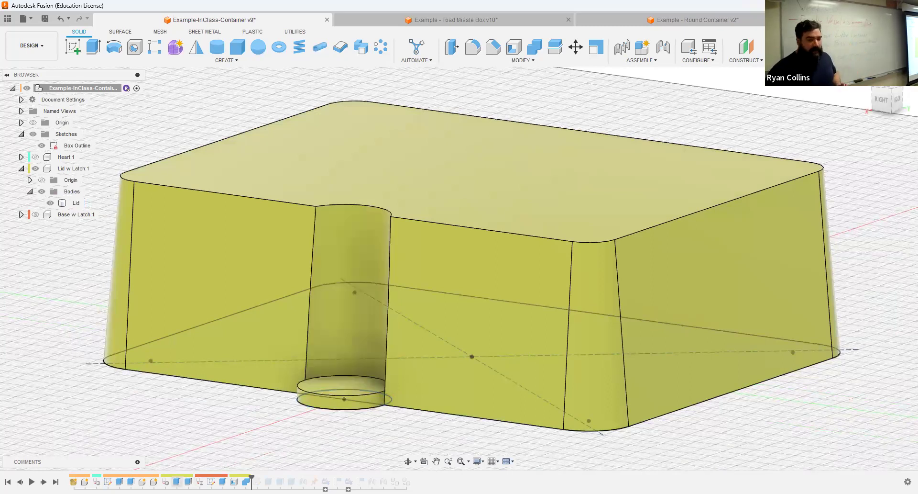
Edit the tab's extrusion to a distance of 5 mm.
{"action": "left_click", "coordinate": [177, 481]}
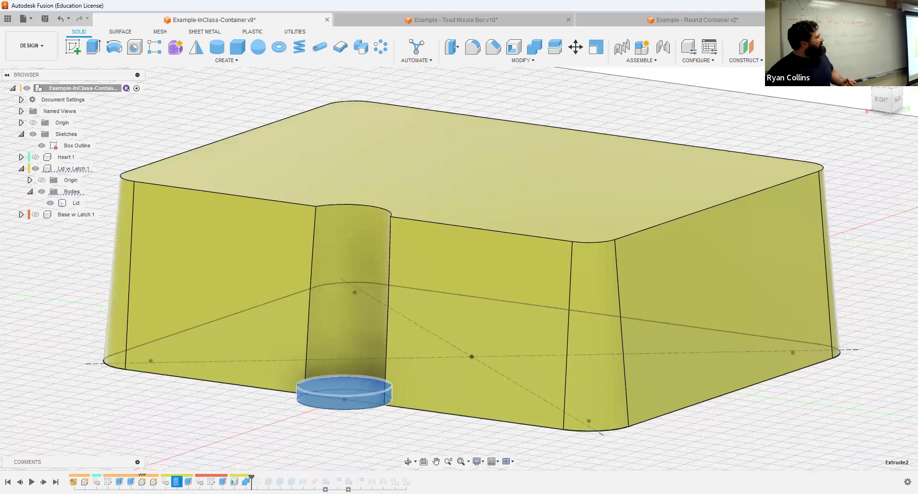
{"action": "right_click", "coordinate": [177, 481]}
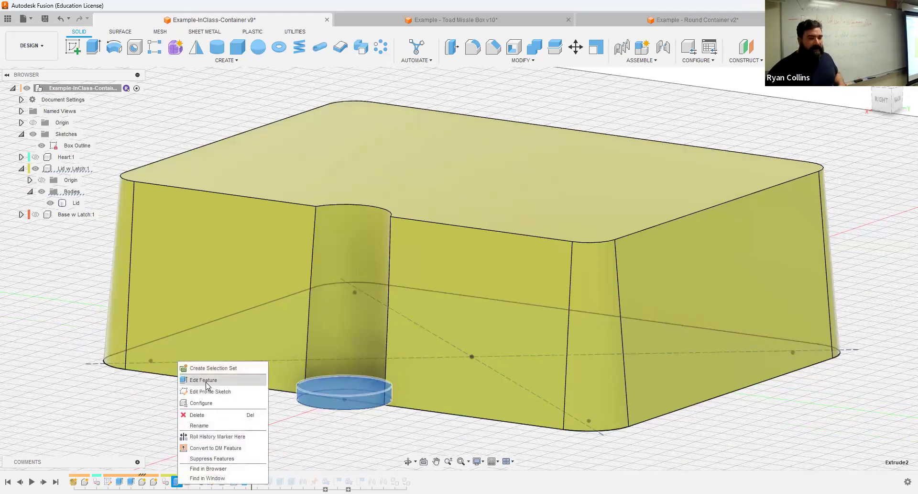
{"action": "left_click", "coordinate": [871, 217]}
{"action": "type", "text": "5"}
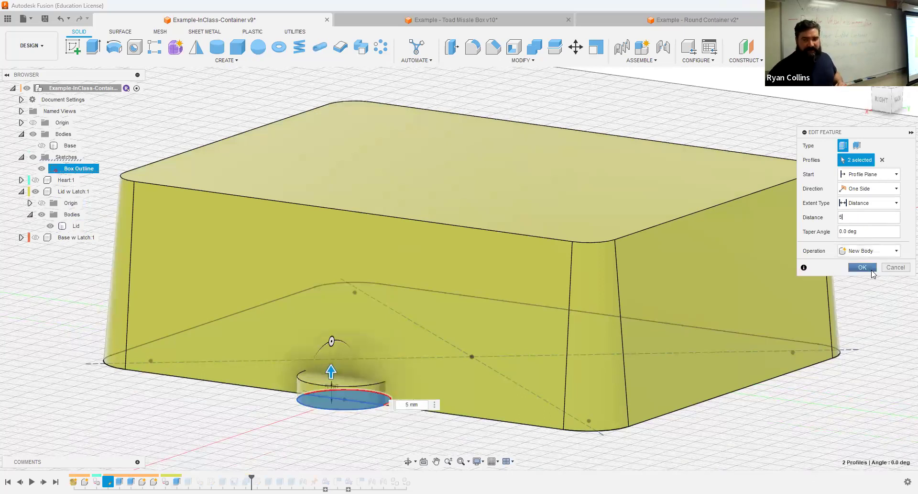
{"action": "left_click", "coordinate": [868, 269]}
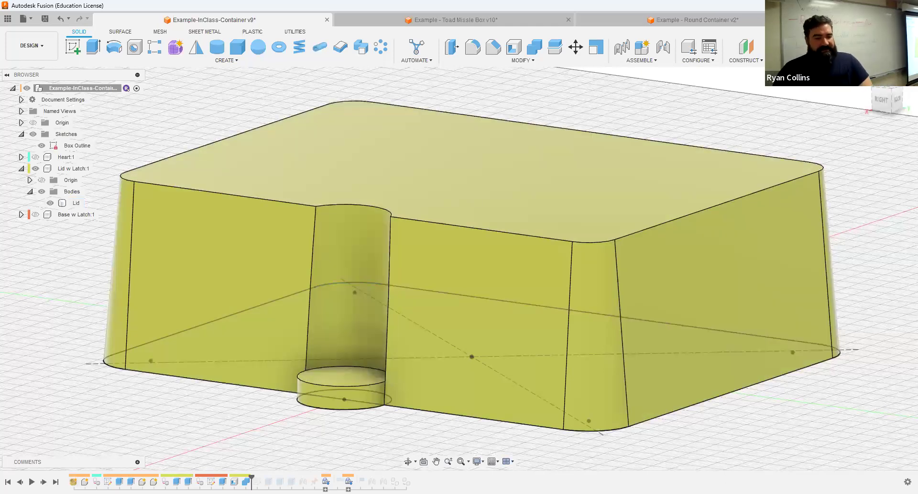
Roll the design history forward to its end and show the Base w Latch:1 component beneath the lid.
{"action": "left_click", "coordinate": [55, 481]}
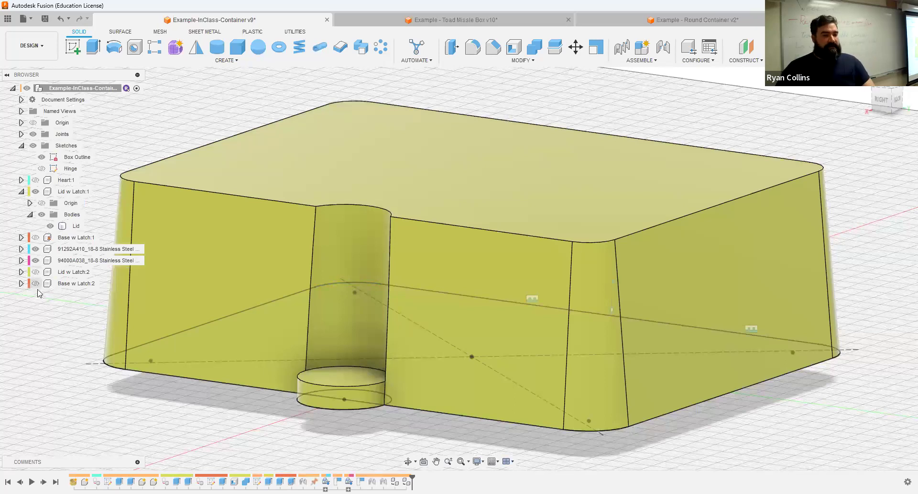
{"action": "left_click", "coordinate": [36, 237]}
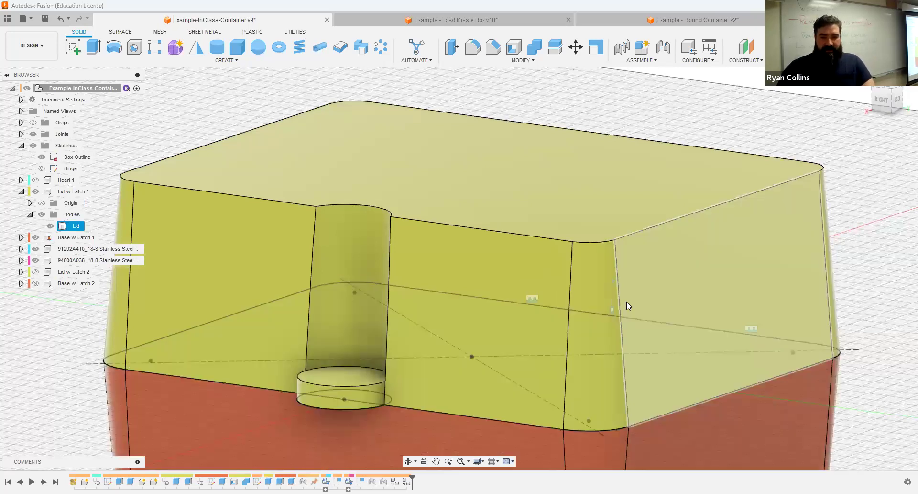
{"action": "scroll", "coordinate": [614, 229], "scroll_direction": "down", "scroll_amount": 5}
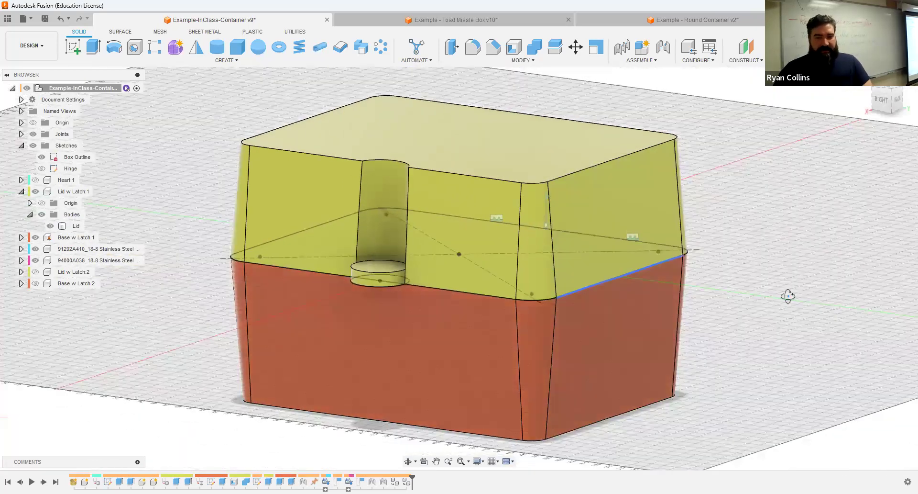
Hide the Box Outline sketch and try the hinge by swinging the lid open, undoing the lid movement.
{"action": "middle_click_drag", "start_coordinate": [788, 295], "coordinate": [449, 245], "text": "shift"}
{"action": "left_click_drag", "start_coordinate": [471, 203], "coordinate": [566, 163]}
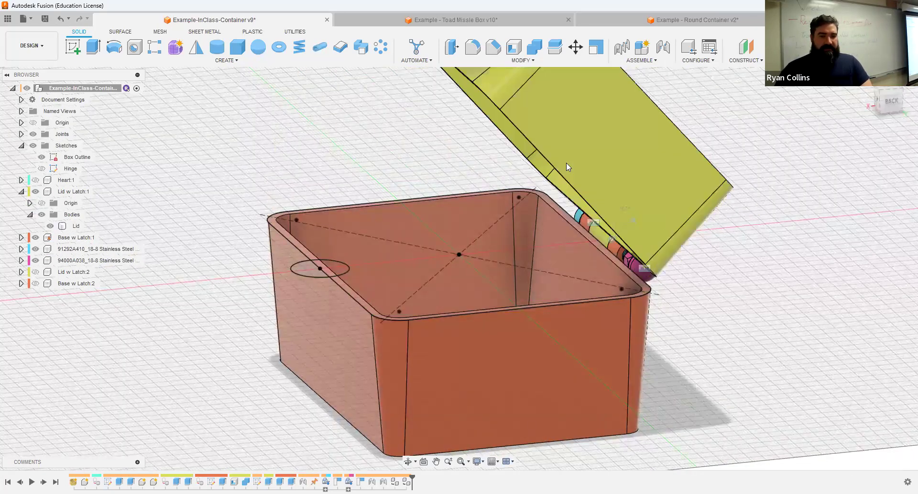
{"action": "left_click", "coordinate": [41, 157]}
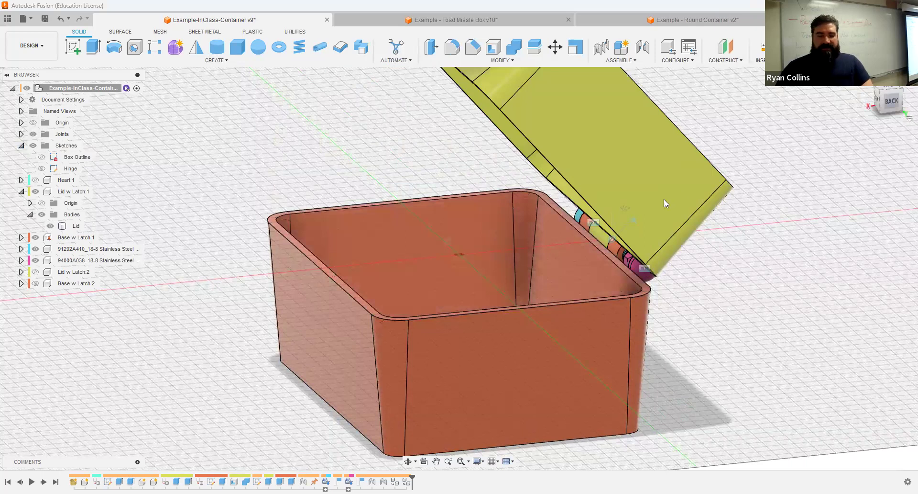
{"action": "key", "text": "ctrl+z"}
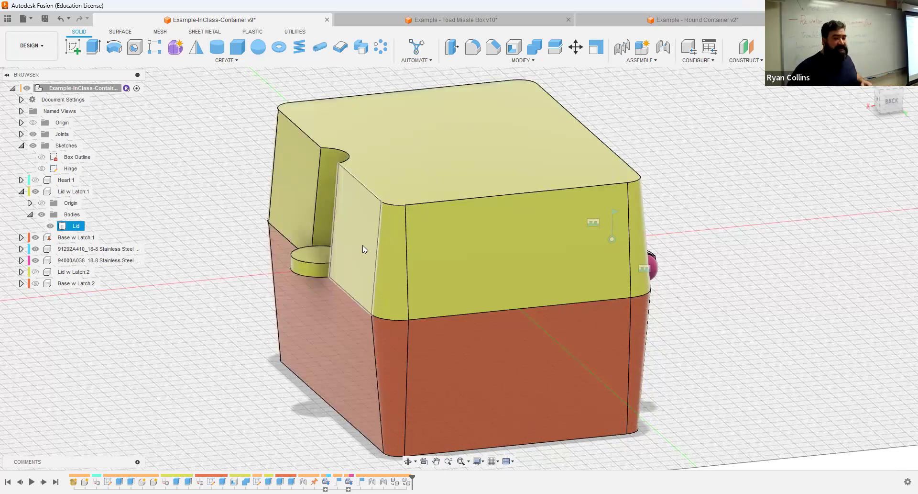
Start a new sketch on the lid's top face, oriented with the hinge at the far edge and the latch nearest.
{"action": "left_click", "coordinate": [891, 101]}
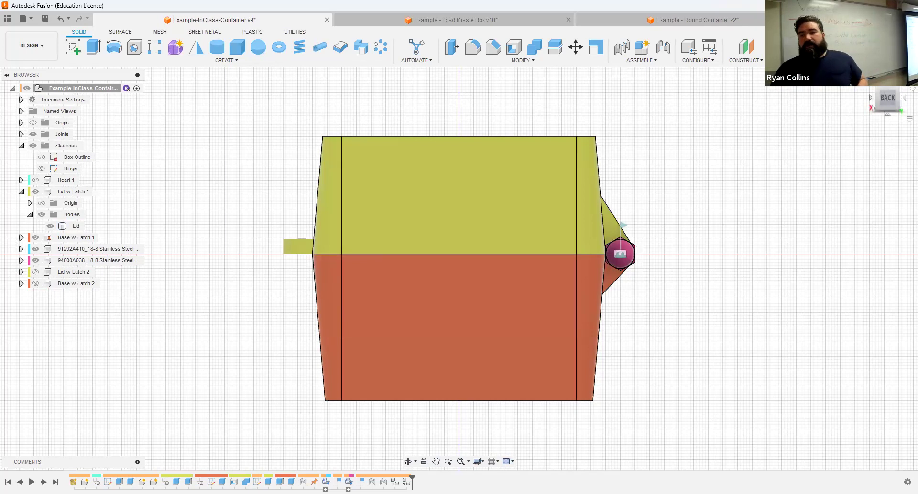
{"action": "left_click", "coordinate": [864, 81]}
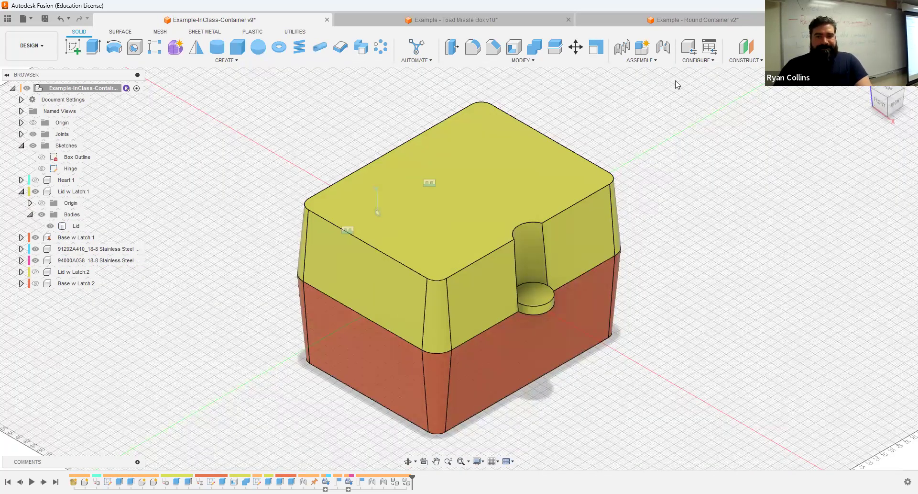
{"action": "left_click", "coordinate": [71, 48]}
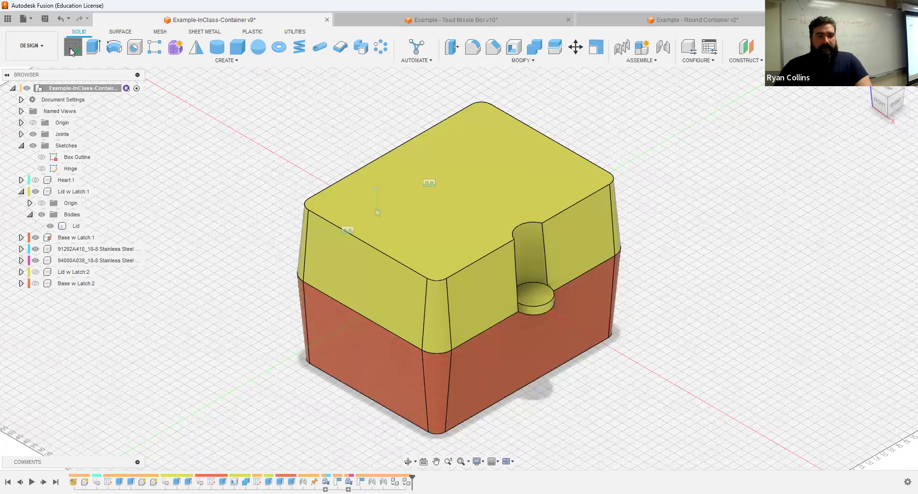
{"action": "left_click", "coordinate": [506, 182]}
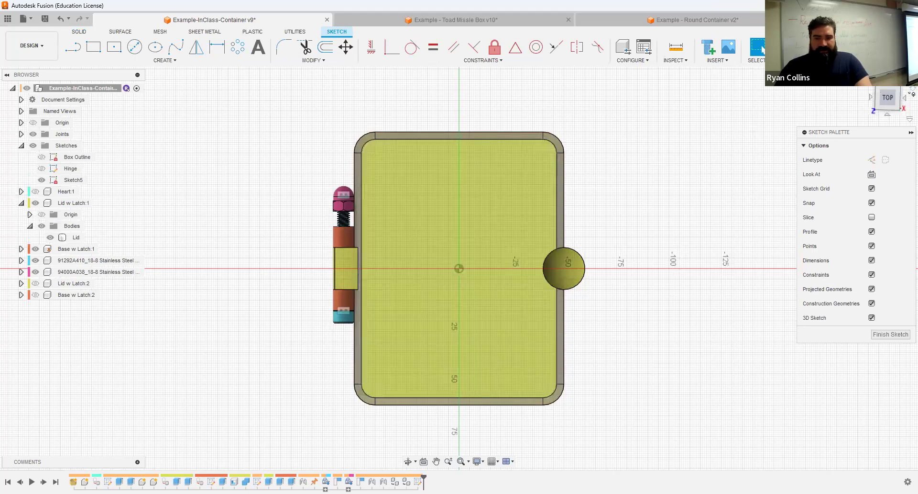
{"action": "left_click", "coordinate": [911, 93]}
{"action": "mouse_move", "coordinate": [428, 200]}
{"action": "middle_mouse_down"}
{"action": "mouse_move", "coordinate": [418, 187]}
{"action": "mouse_move", "coordinate": [402, 195]}
{"action": "mouse_move", "coordinate": [333, 137]}
{"action": "middle_mouse_up"}
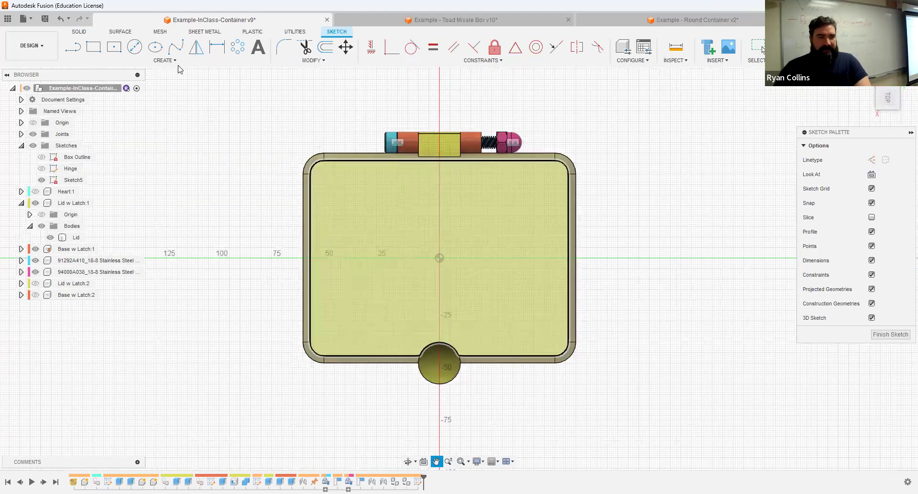
Create a sketch text frame across the middle of the lid's top face reading "MISSLE" and "TOAD!" on two lines.
{"action": "left_click", "coordinate": [259, 48]}
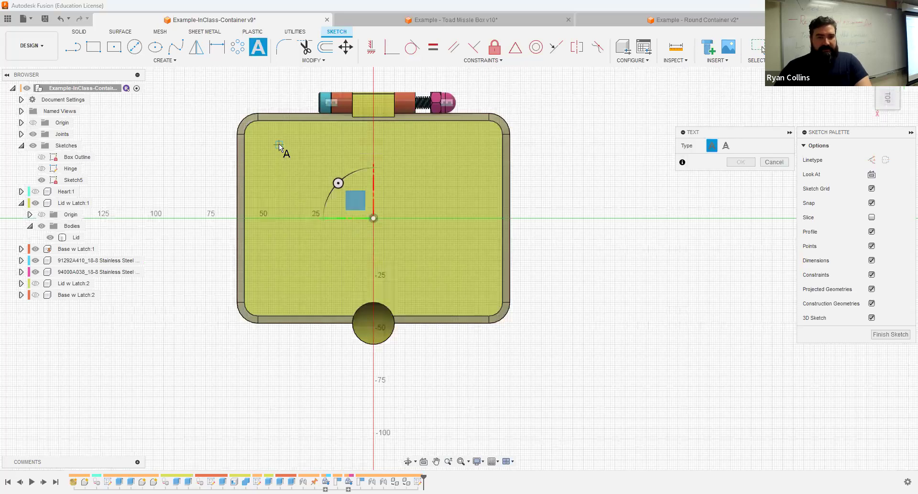
{"action": "left_click", "coordinate": [470, 280]}
{"action": "left_click", "coordinate": [730, 165]}
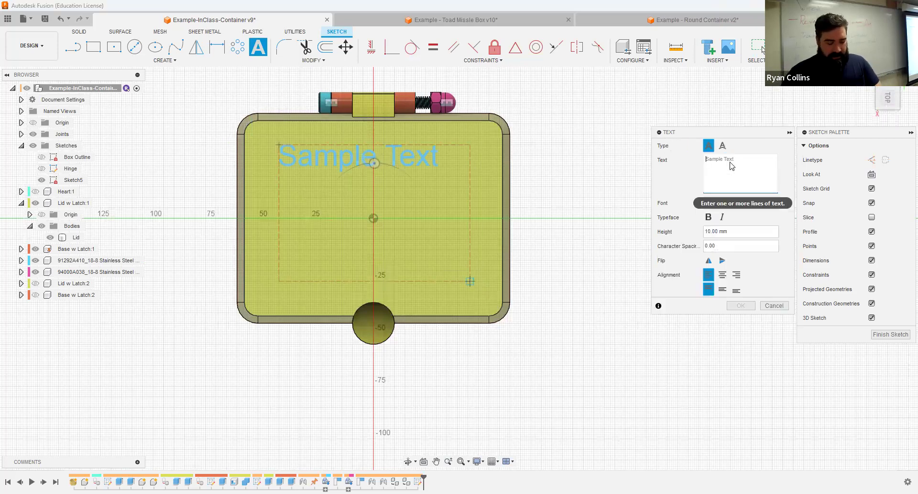
{"action": "type", "text": "MISSLE"}
{"action": "key", "text": "Return"}
{"action": "type", "text": "tOAD!"}
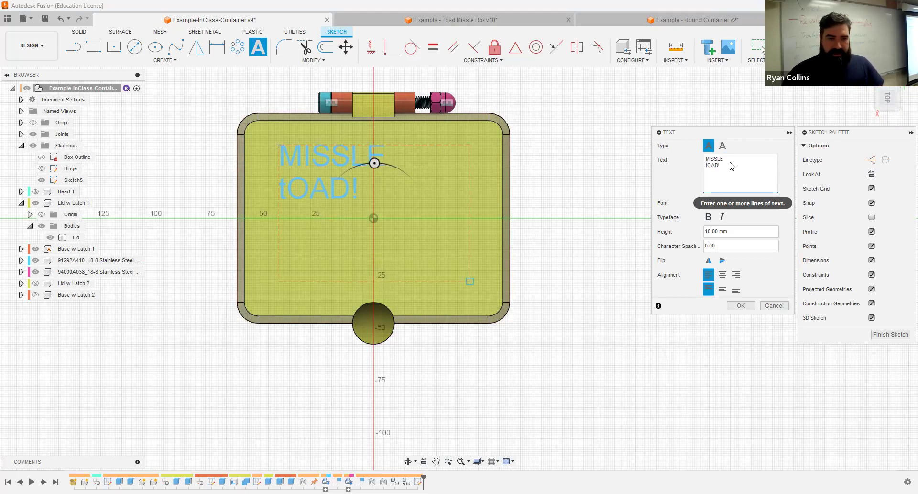
{"action": "type", "text": "T"}
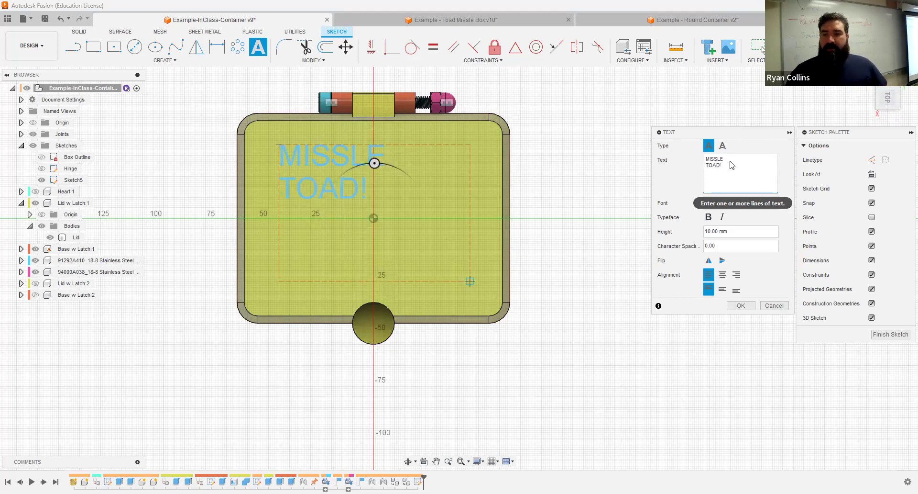
Align the lid text to the center and middle of its frame and make it bold and italic.
{"action": "left_click", "coordinate": [722, 274]}
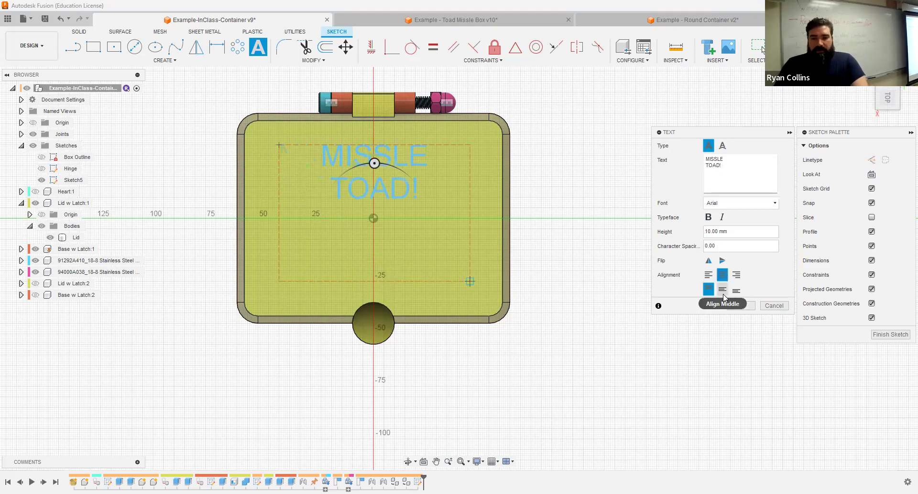
{"action": "left_click", "coordinate": [723, 291]}
{"action": "left_click", "coordinate": [710, 217]}
{"action": "left_click", "coordinate": [723, 217]}
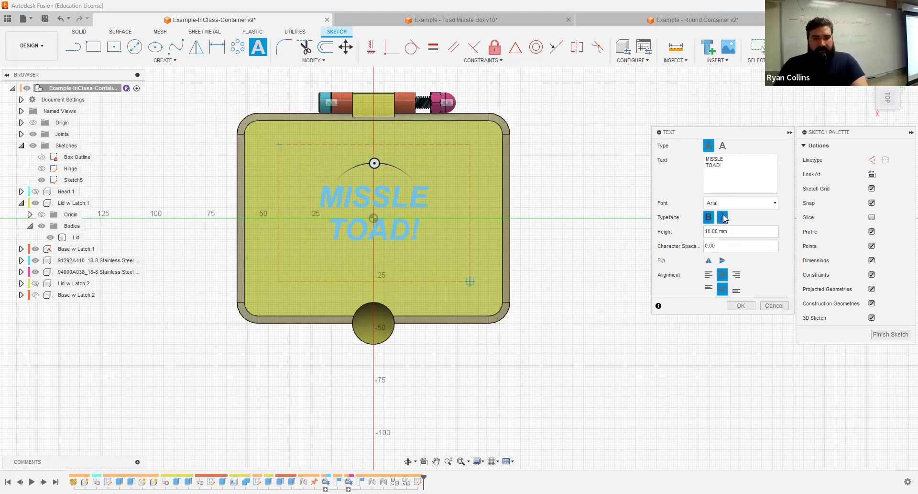
Try the Arial Black font on the lid text and settle on Broadway.
{"action": "left_click", "coordinate": [753, 208]}
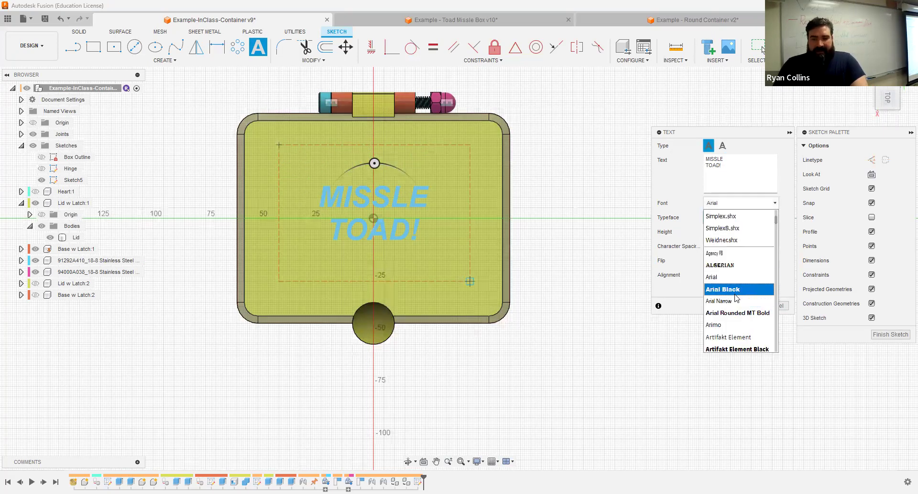
{"action": "left_click", "coordinate": [736, 297]}
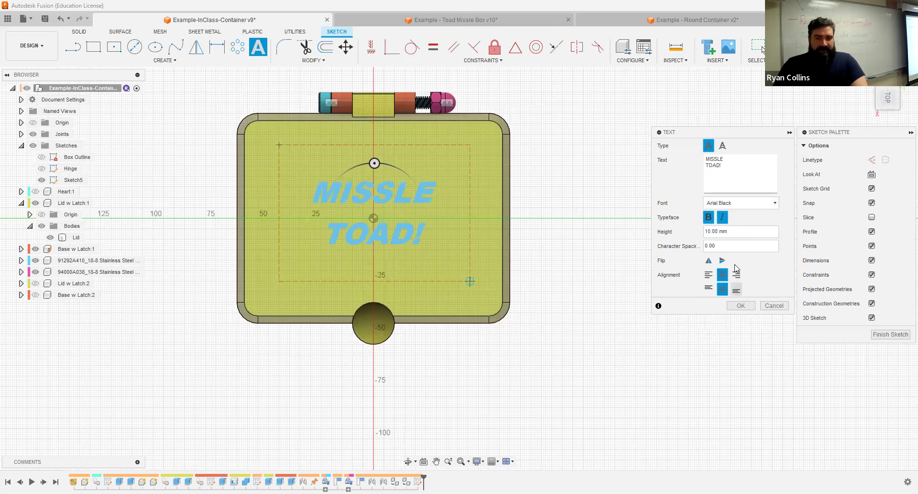
{"action": "left_click", "coordinate": [756, 202]}
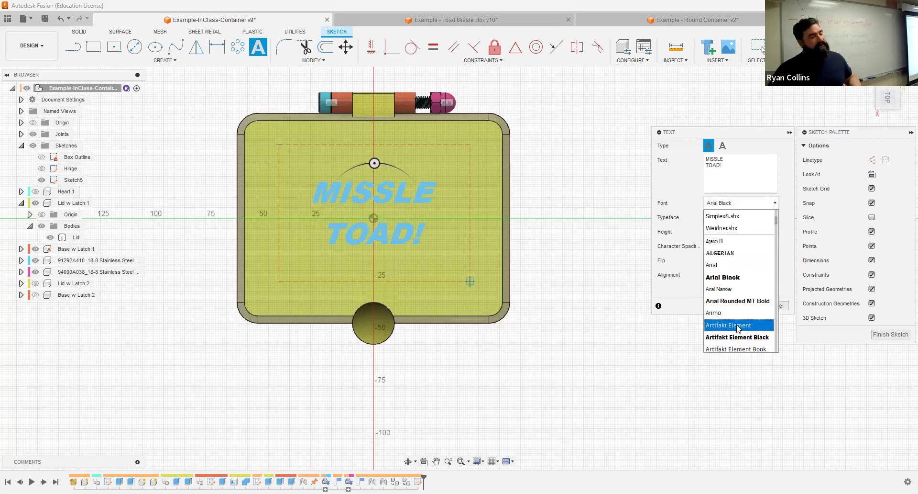
{"action": "scroll", "coordinate": [745, 314], "scroll_direction": "down", "scroll_amount": 10}
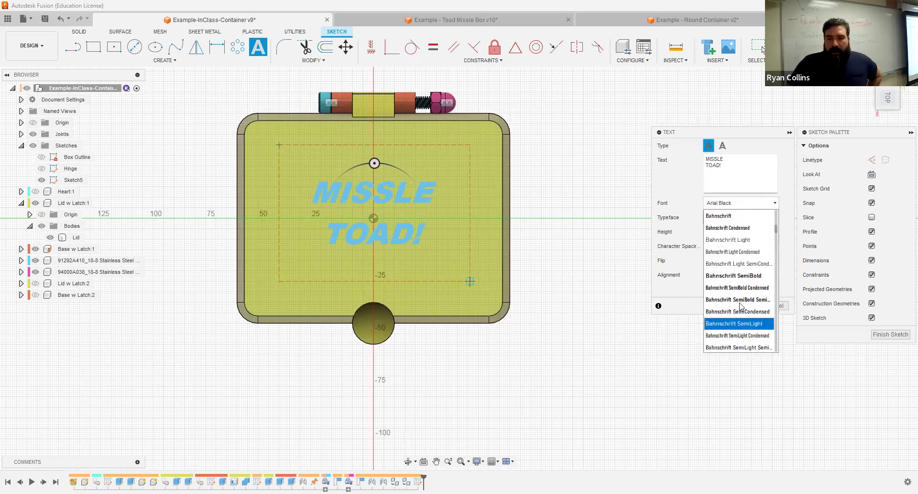
{"action": "scroll", "coordinate": [740, 312], "scroll_direction": "down", "scroll_amount": 4}
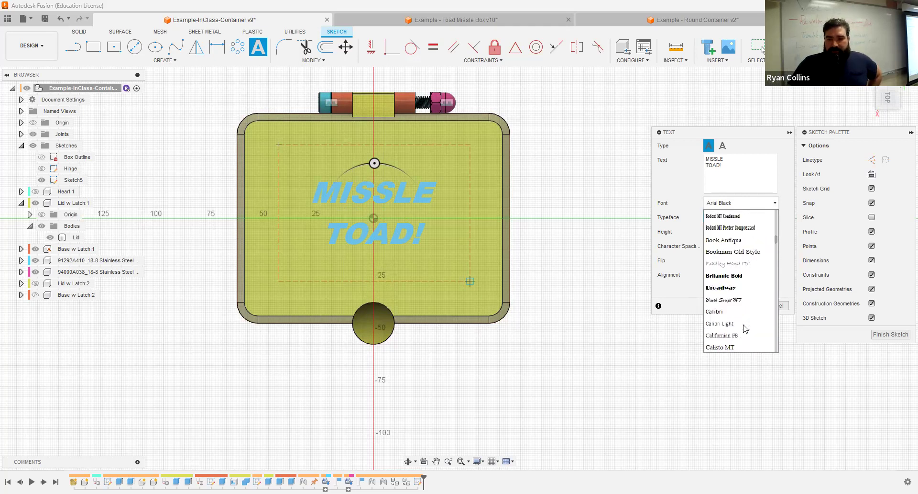
{"action": "left_click", "coordinate": [737, 290]}
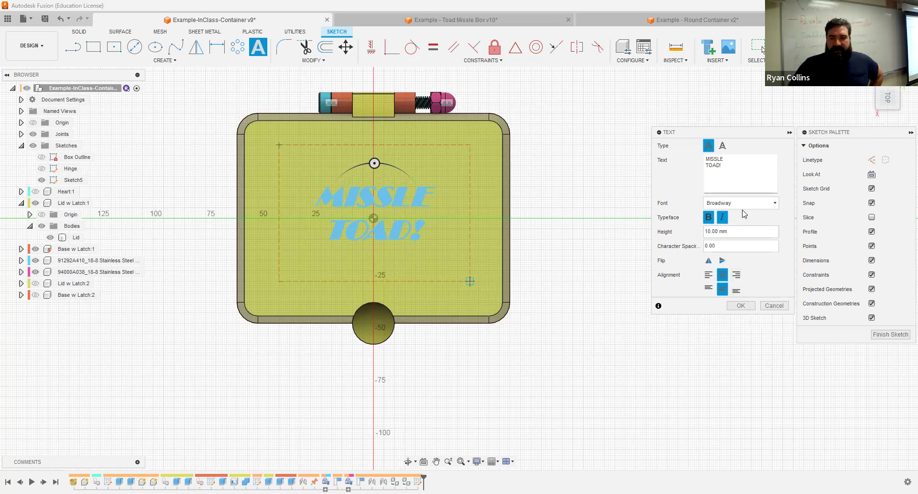
Try a text height of 20 mm, set it to 15 mm, and finish the text sketch.
{"action": "left_click", "coordinate": [725, 231]}
{"action": "type", "text": "20"}
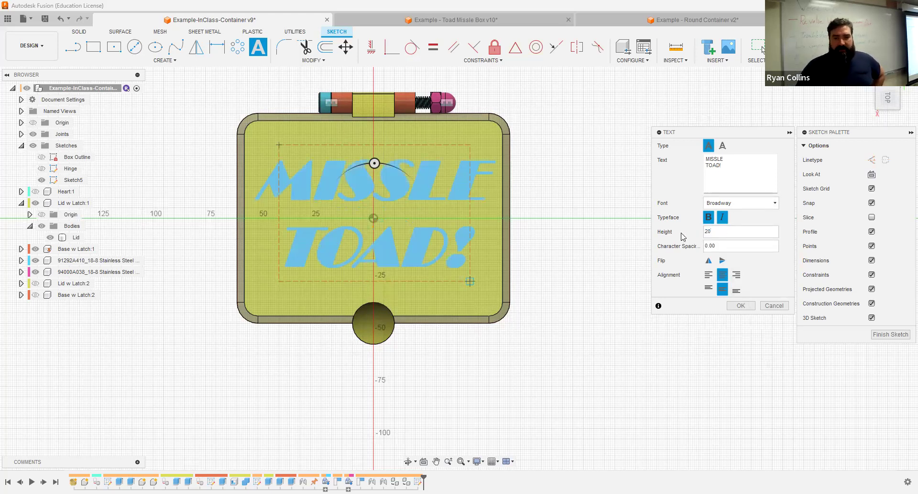
{"action": "key", "text": "BackSpace"}
{"action": "key", "text": "BackSpace"}
{"action": "type", "text": "15"}
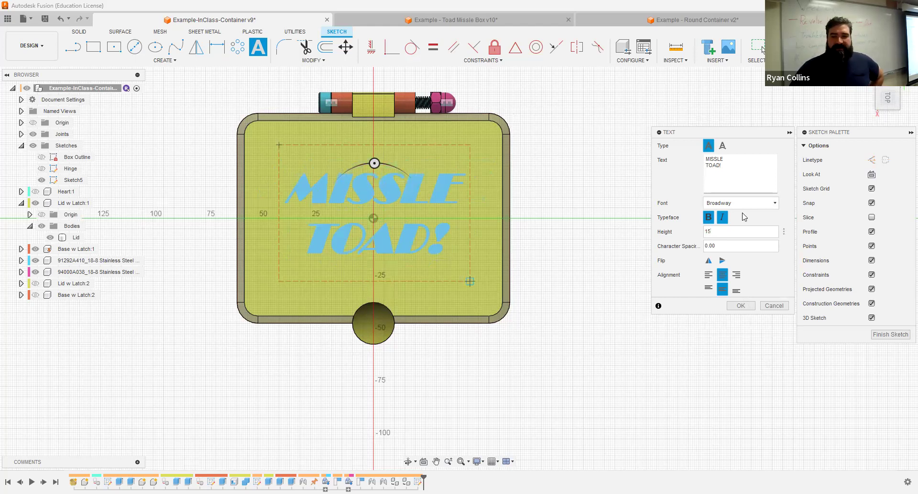
{"action": "left_click", "coordinate": [747, 311]}
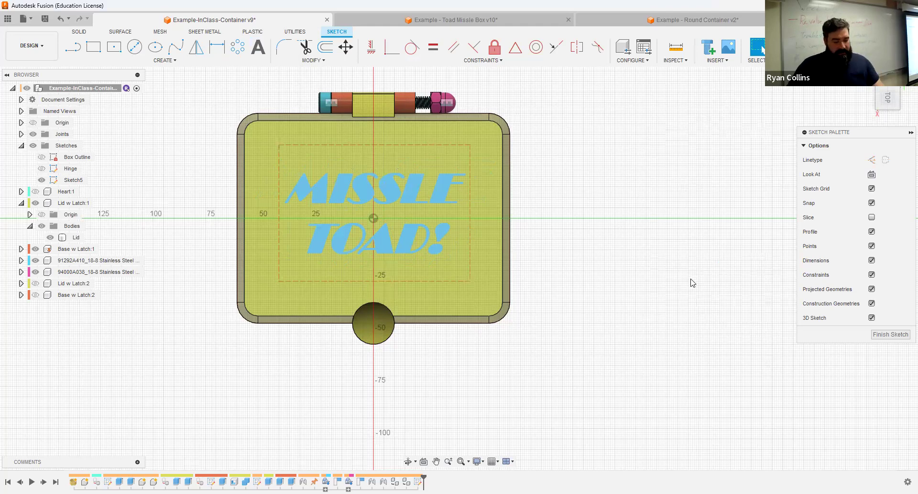
{"action": "mouse_move", "coordinate": [511, 314]}
{"action": "middle_mouse_down", "text": "shift"}
{"action": "mouse_move", "coordinate": [547, 273]}
{"action": "mouse_move", "coordinate": [654, 206]}
{"action": "mouse_move", "coordinate": [662, 150]}
{"action": "middle_mouse_up", "text": "shift"}
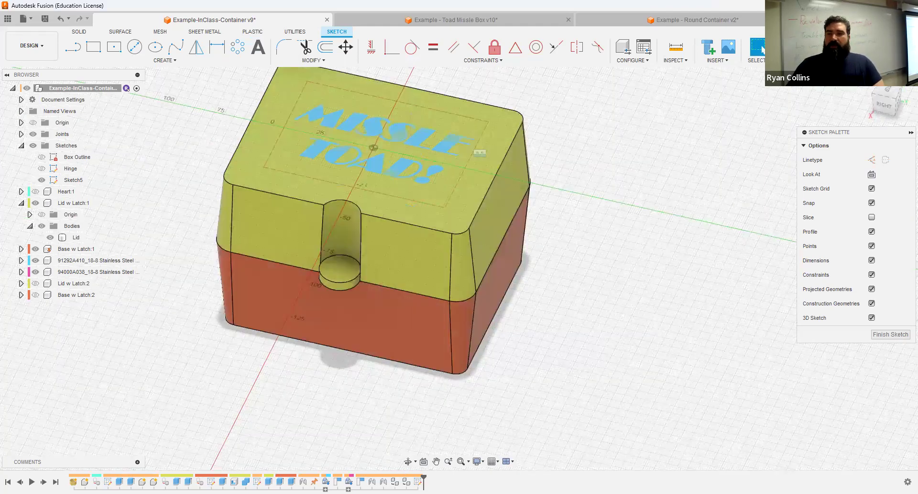
{"action": "left_click", "coordinate": [789, 48]}
{"action": "middle_click_drag", "start_coordinate": [569, 180], "coordinate": [447, 143], "text": "shift"}
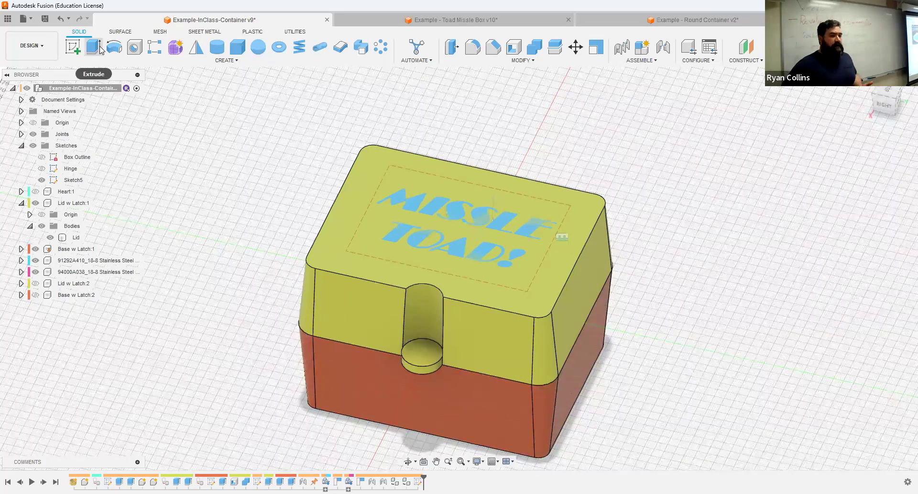
Use Emboss with the Deboss effect to recess the "MISSLE TOAD!" text 2 mm into the lid's top face.
{"action": "left_click", "coordinate": [226, 61]}
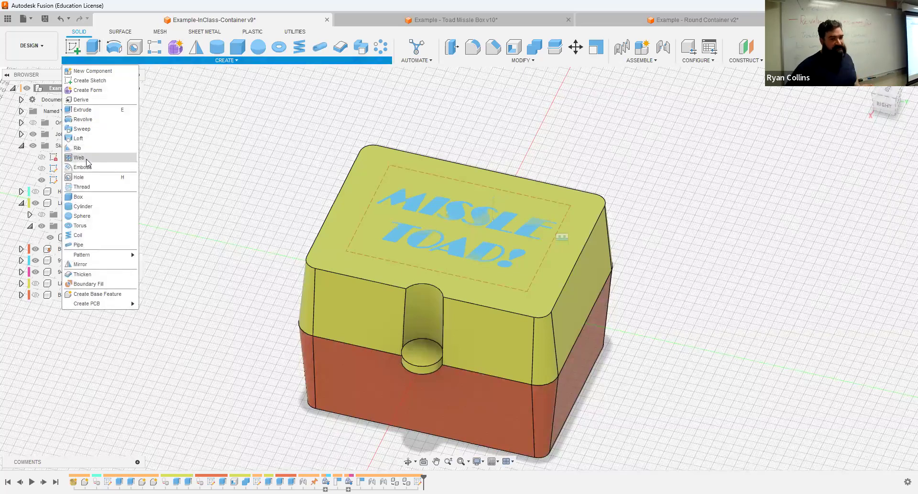
{"action": "left_click", "coordinate": [88, 168]}
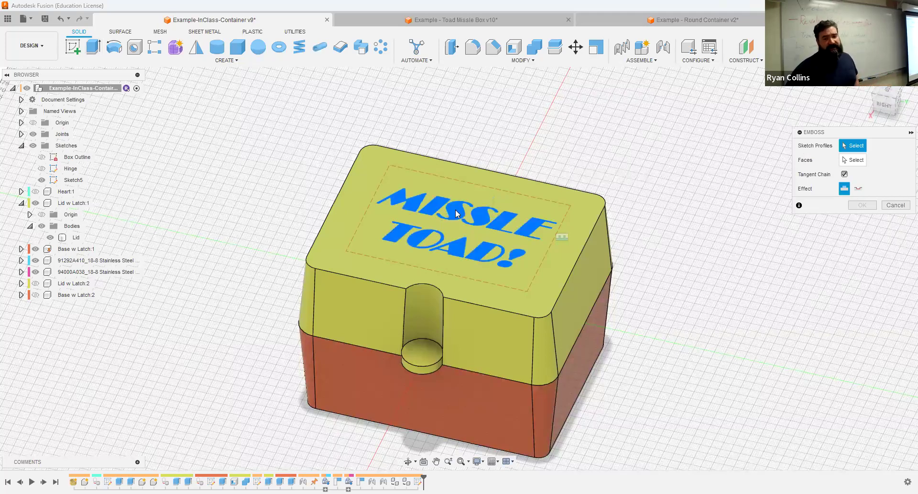
{"action": "left_click", "coordinate": [479, 203]}
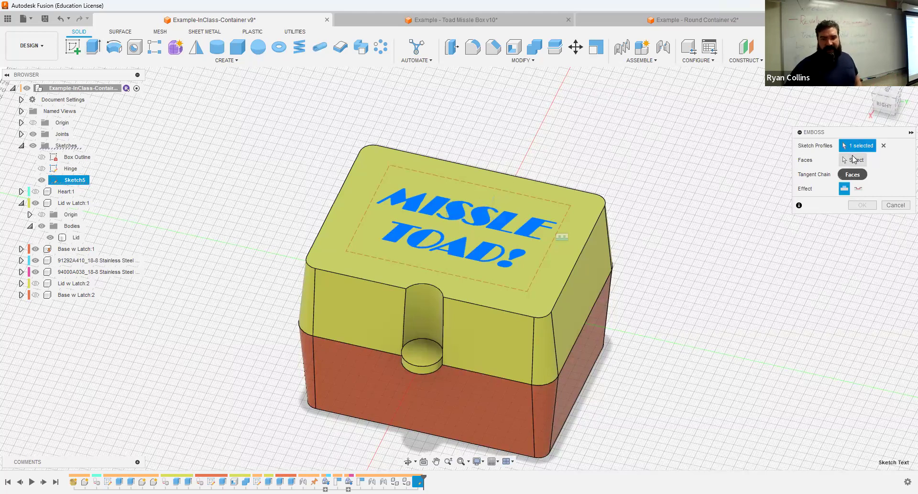
{"action": "left_click", "coordinate": [854, 159]}
{"action": "left_click", "coordinate": [552, 200]}
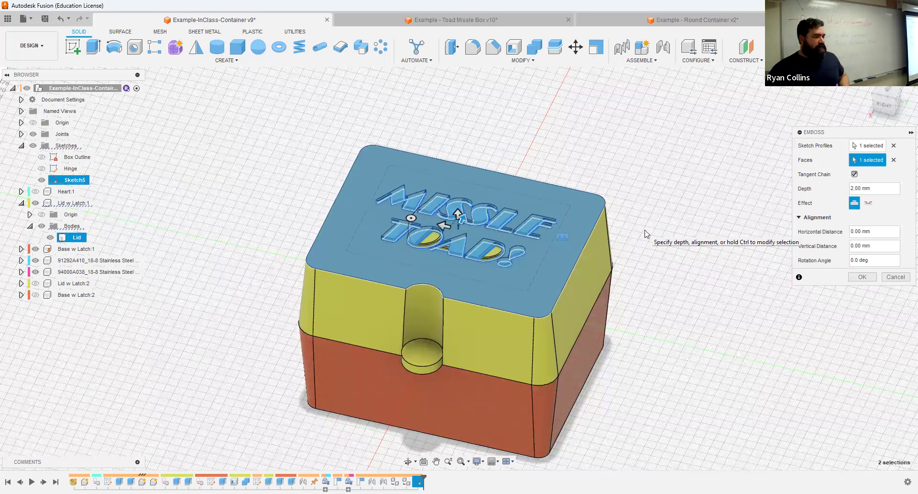
{"action": "middle_click_drag", "start_coordinate": [655, 201], "coordinate": [636, 193], "text": "shift"}
{"action": "left_click", "coordinate": [869, 204]}
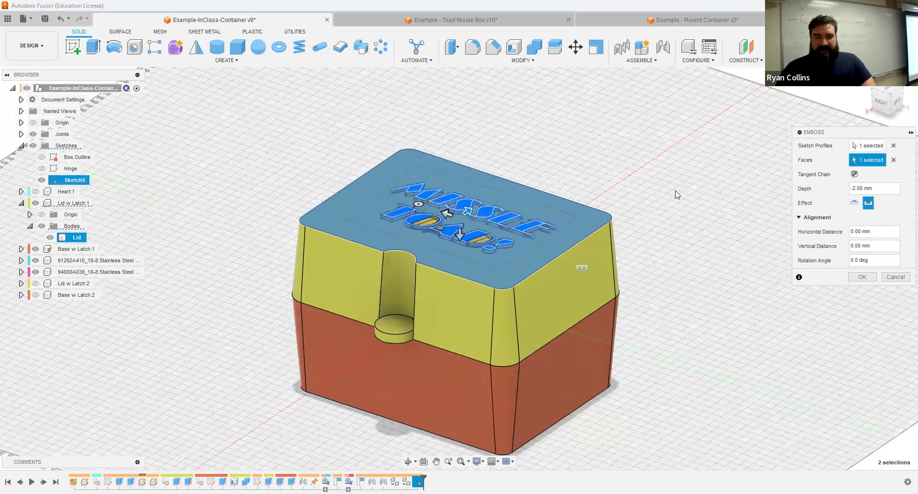
{"action": "middle_click_drag", "start_coordinate": [664, 200], "coordinate": [664, 187], "text": "shift"}
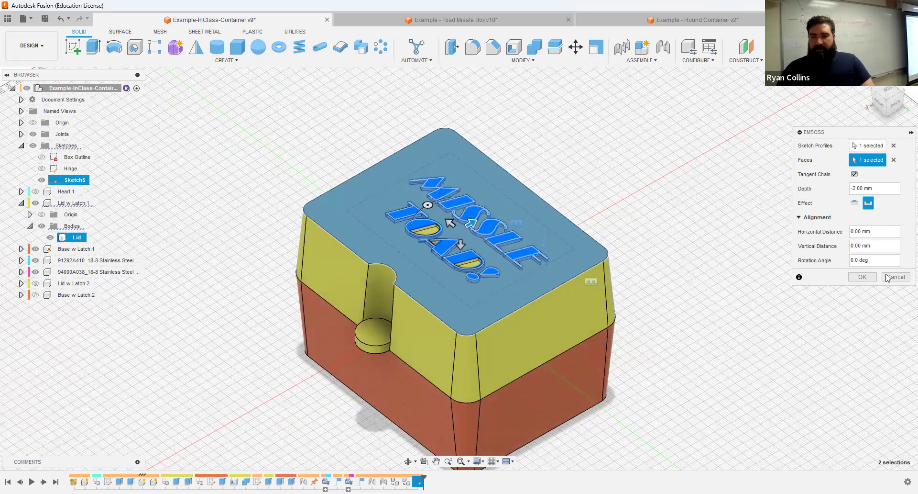
{"action": "left_click", "coordinate": [865, 277]}
{"action": "mouse_move", "coordinate": [689, 213]}
{"action": "middle_mouse_down", "text": "shift"}
{"action": "mouse_move", "coordinate": [698, 228]}
{"action": "mouse_move", "coordinate": [703, 221]}
{"action": "mouse_move", "coordinate": [678, 226]}
{"action": "mouse_move", "coordinate": [697, 226]}
{"action": "mouse_move", "coordinate": [693, 217]}
{"action": "middle_mouse_up", "text": "shift"}
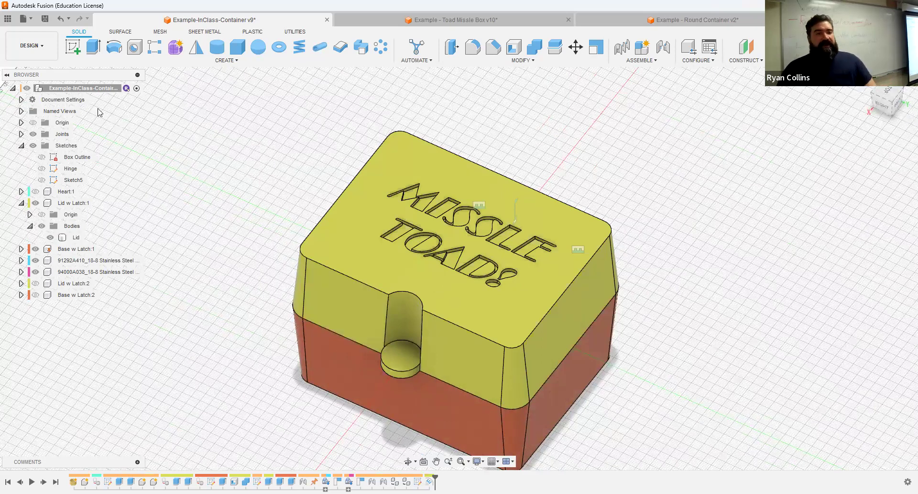
Start a new sketch on the lid's tapered front face beside the latch recess.
{"action": "left_click", "coordinate": [73, 48]}
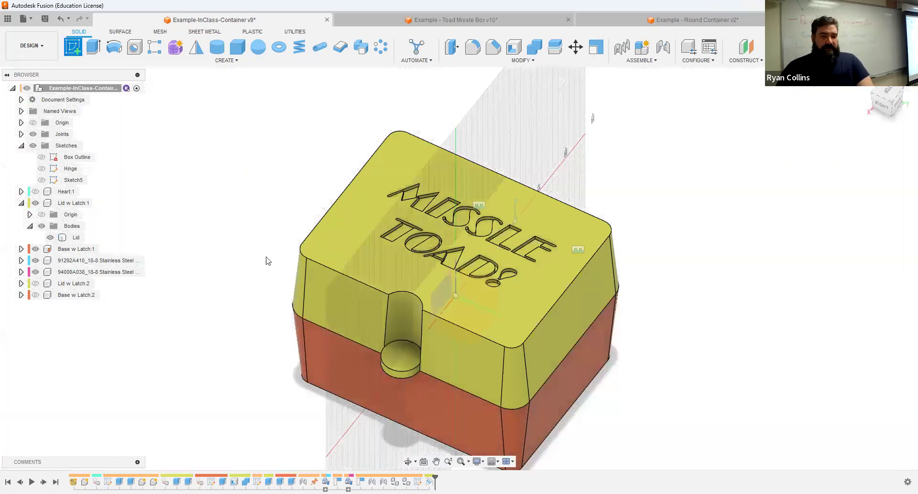
{"action": "left_click", "coordinate": [365, 294]}
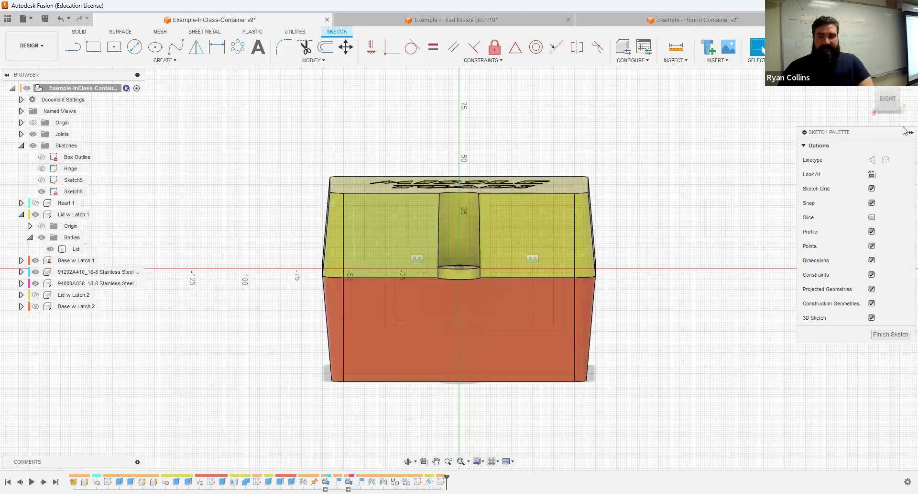
{"action": "left_click_drag", "start_coordinate": [862, 104], "coordinate": [828, 104]}
{"action": "left_click_drag", "start_coordinate": [890, 101], "coordinate": [849, 102]}
{"action": "left_click", "coordinate": [902, 100]}
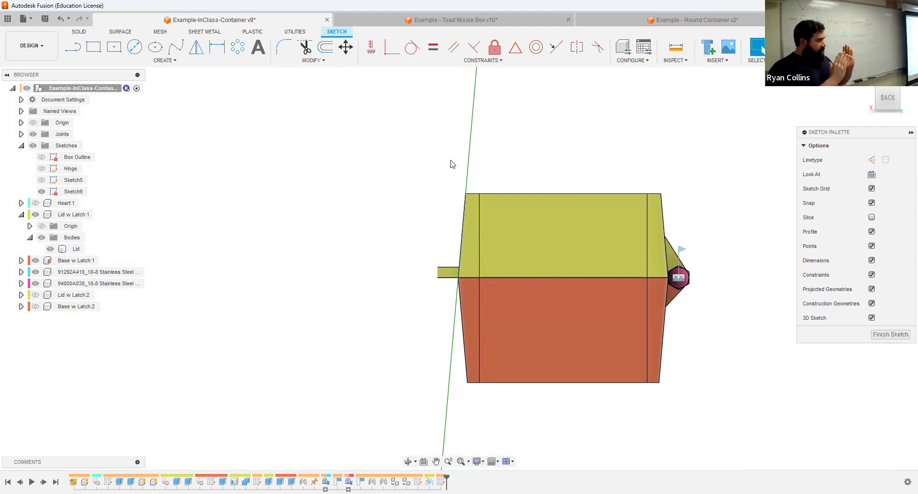
{"action": "mouse_move", "coordinate": [431, 79]}
{"action": "middle_mouse_down", "text": "shift"}
{"action": "mouse_move", "coordinate": [552, 124]}
{"action": "mouse_move", "coordinate": [454, 292]}
{"action": "middle_mouse_up", "text": "shift"}
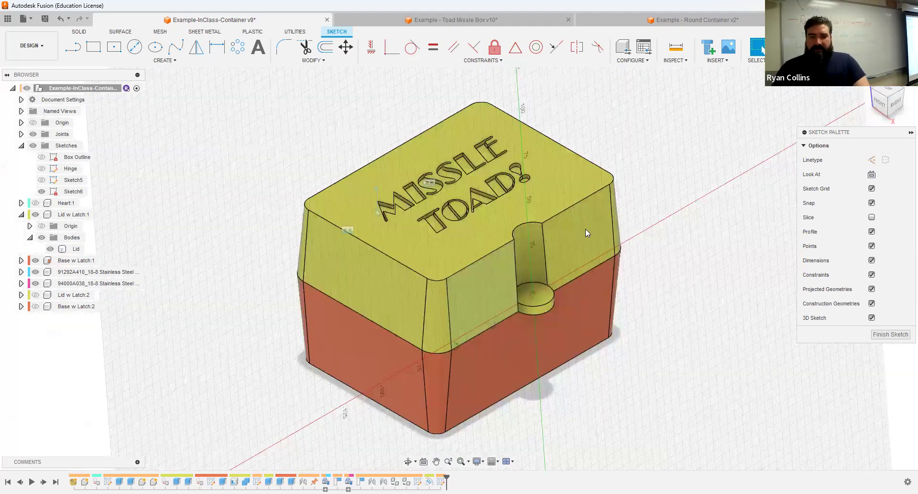
{"action": "left_click", "coordinate": [894, 102]}
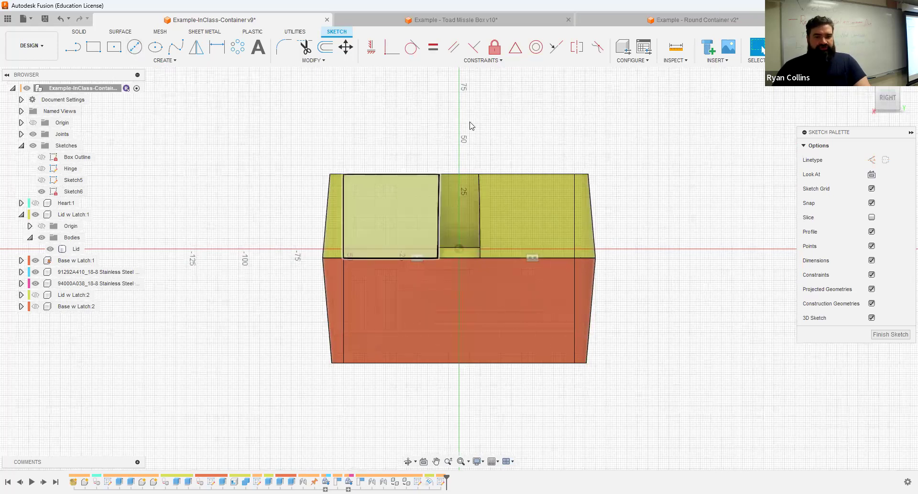
{"action": "middle_click_drag", "start_coordinate": [516, 142], "coordinate": [403, 216], "text": "shift"}
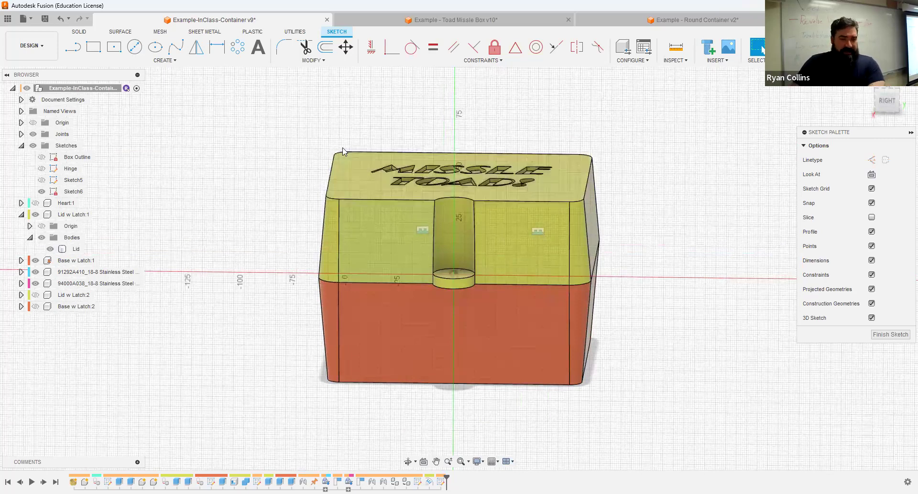
Project the two front lid faces on either side of the latch recess into the sketch.
{"action": "key", "text": "p"}
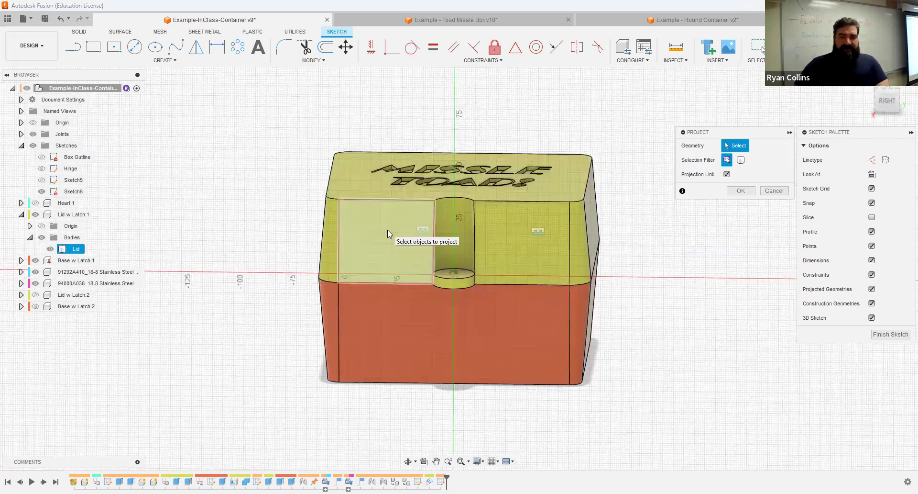
{"action": "left_click", "coordinate": [536, 207]}
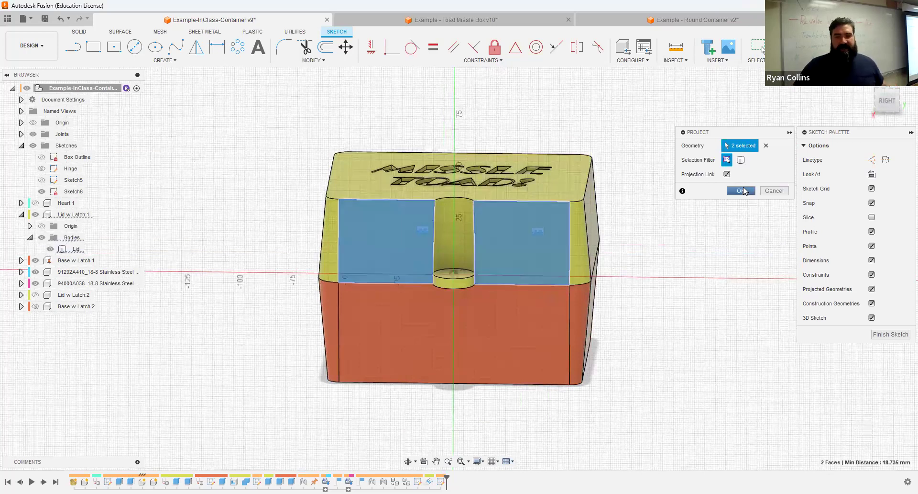
{"action": "key", "text": "Return"}
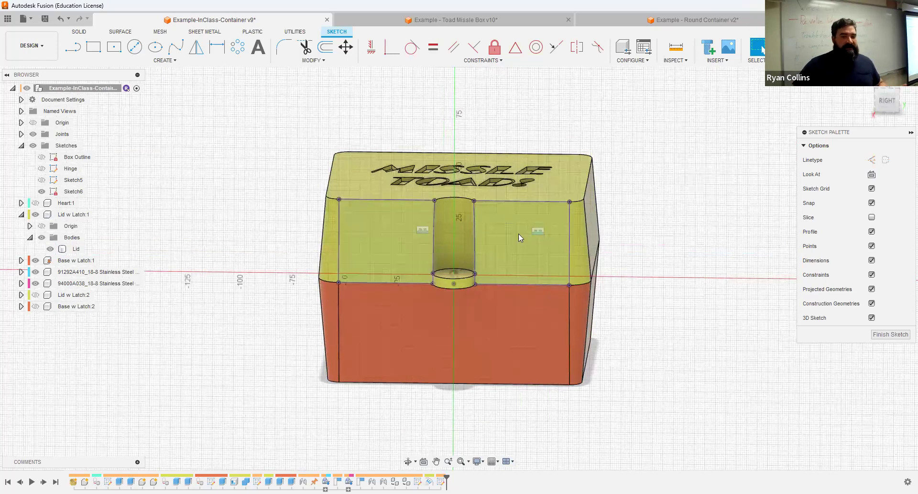
Offset the projected outline left of the latch recess 5 mm inward.
{"action": "left_click", "coordinate": [325, 46]}
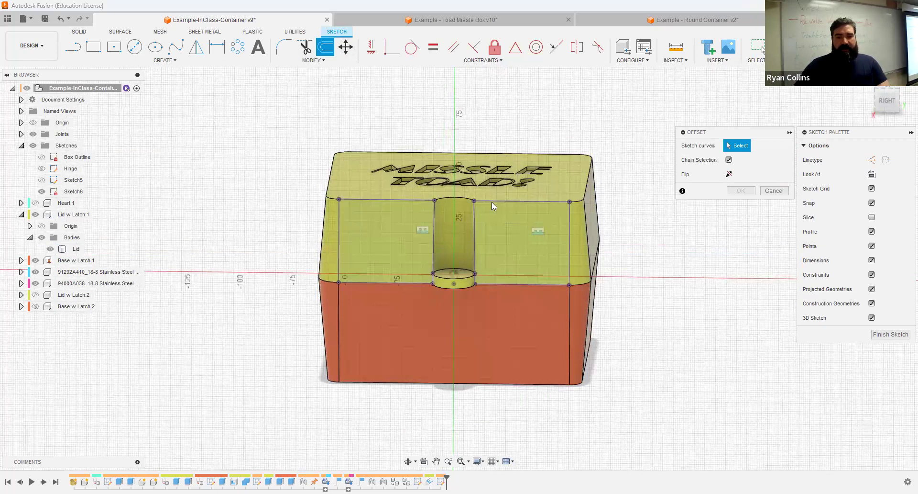
{"action": "left_click", "coordinate": [387, 199]}
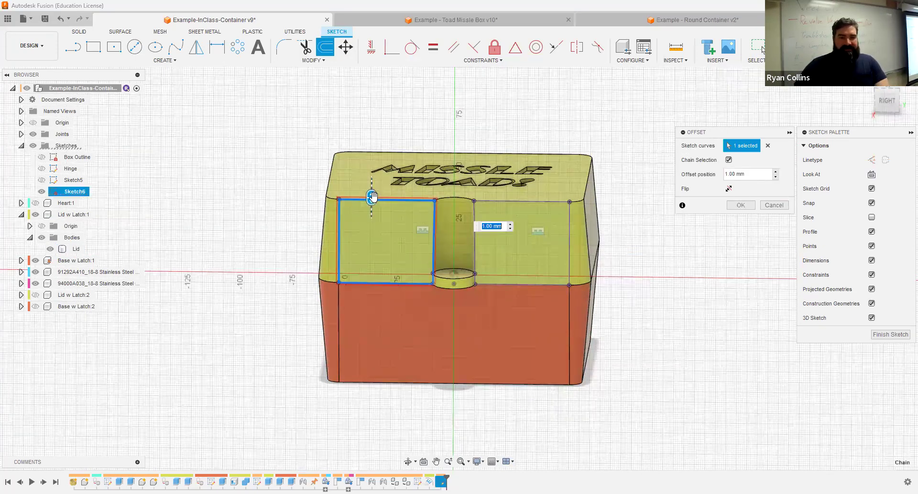
{"action": "left_click_drag", "start_coordinate": [372, 196], "coordinate": [376, 212]}
{"action": "type", "text": "-5"}
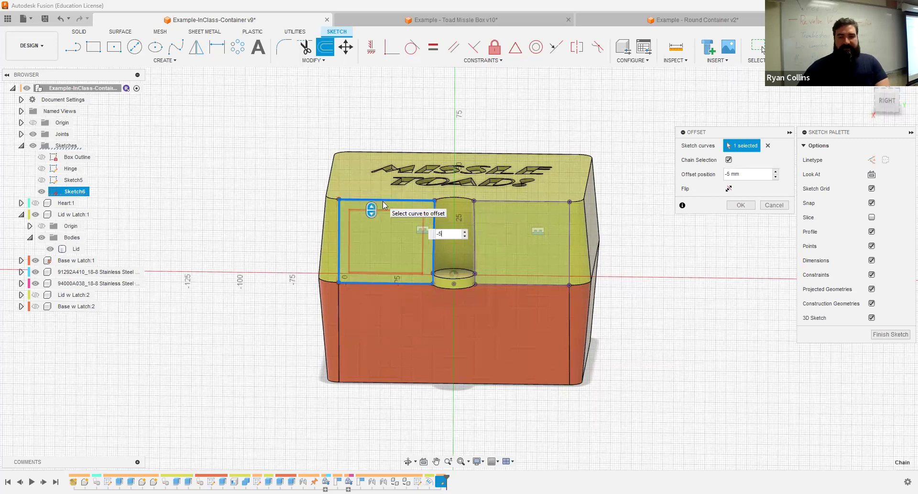
{"action": "key", "text": "Return"}
Offset the projected outline right of the latch recess 5 mm inward and finish the sketch.
{"action": "right_click", "coordinate": [709, 133]}
{"action": "left_click", "coordinate": [703, 101]}
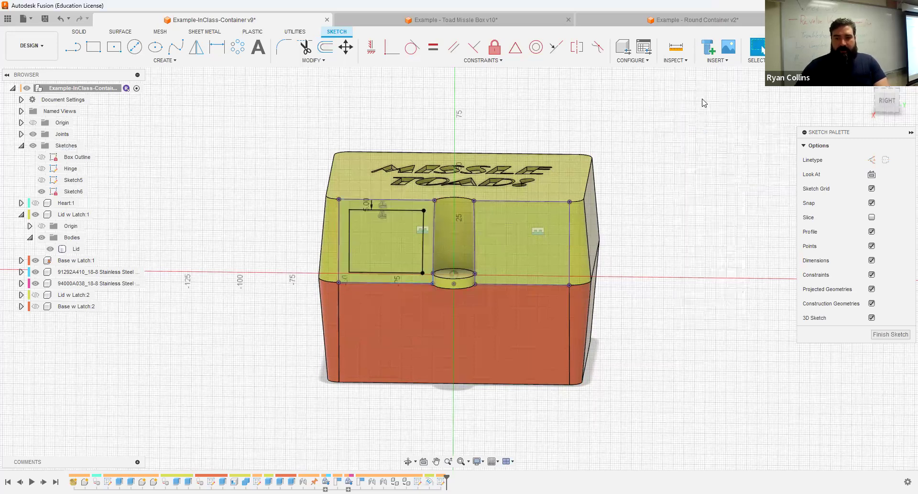
{"action": "left_click", "coordinate": [548, 203]}
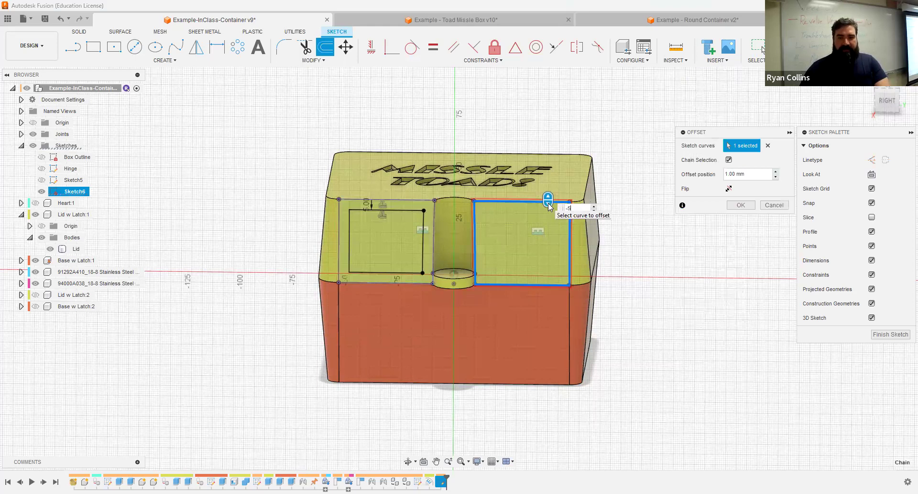
{"action": "left_click", "coordinate": [682, 182]}
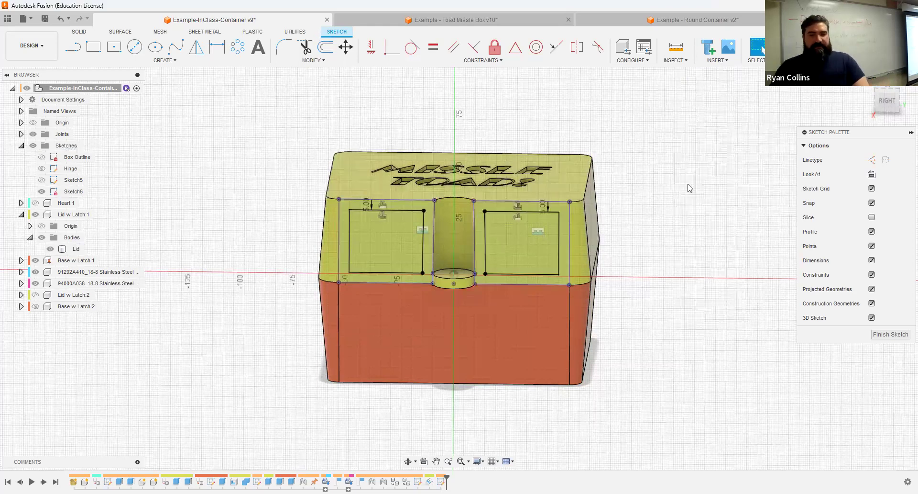
{"action": "middle_click_drag", "start_coordinate": [629, 204], "coordinate": [634, 209], "text": "shift"}
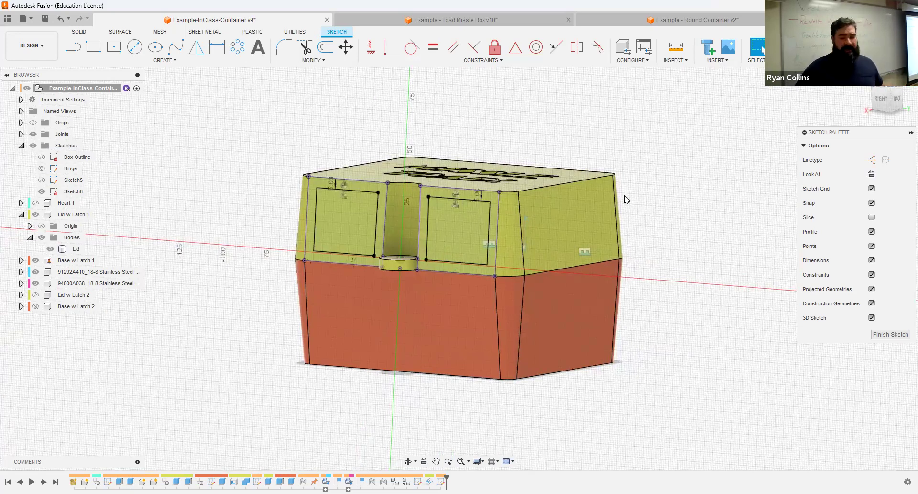
{"action": "left_click", "coordinate": [762, 48]}
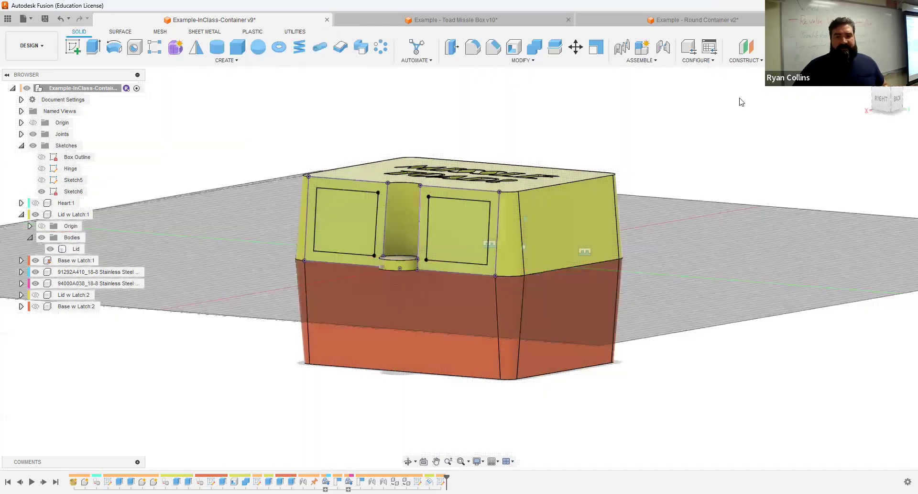
Use Emboss with the Deboss effect on both offset rectangles, at 2 mm depth into the lid's front face.
{"action": "left_click", "coordinate": [141, 61]}
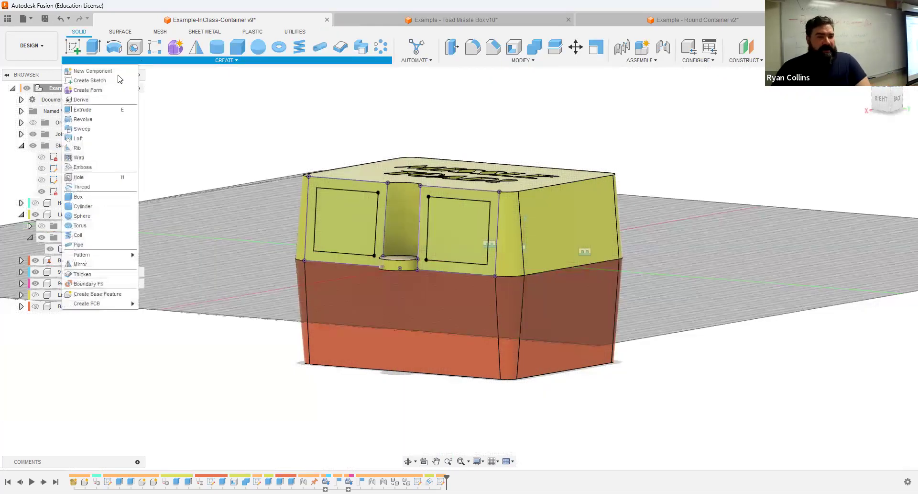
{"action": "left_click", "coordinate": [97, 168]}
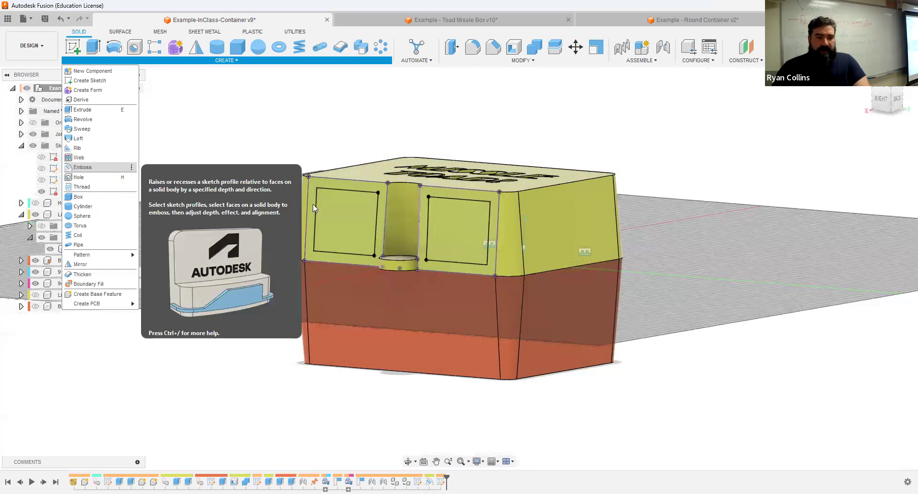
{"action": "left_click", "coordinate": [353, 219]}
{"action": "left_click", "coordinate": [451, 231]}
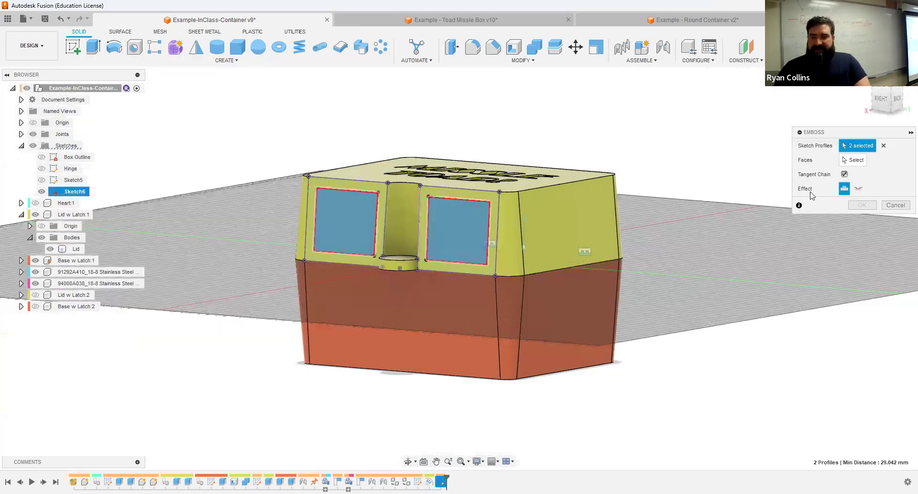
{"action": "left_click", "coordinate": [859, 188]}
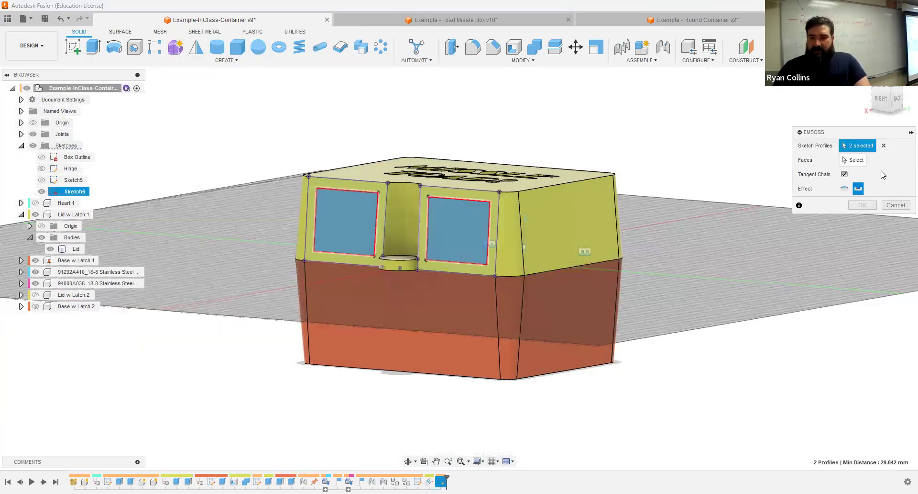
{"action": "left_click", "coordinate": [862, 162]}
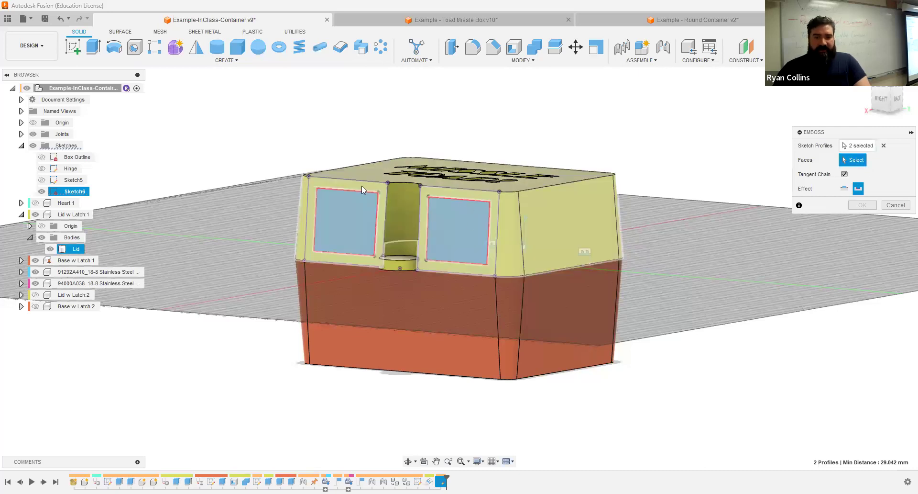
{"action": "left_click", "coordinate": [377, 185]}
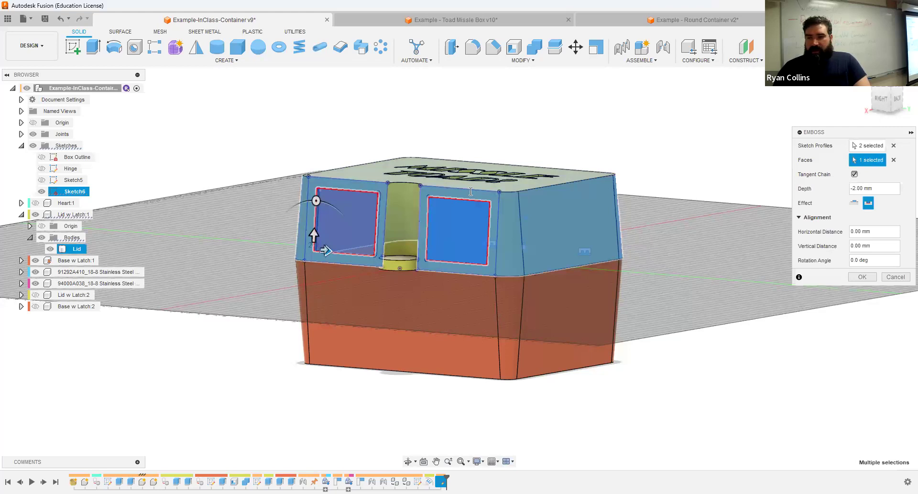
{"action": "middle_click_drag", "start_coordinate": [667, 255], "coordinate": [647, 256], "text": "shift"}
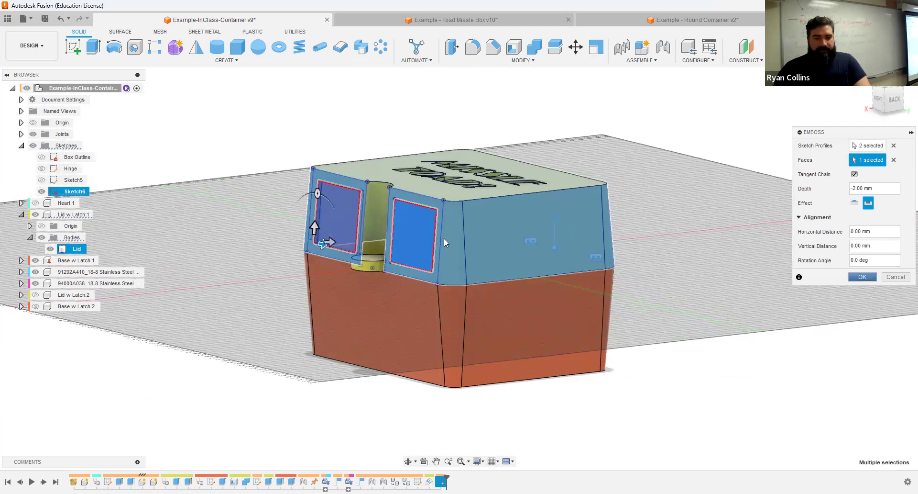
{"action": "left_click", "coordinate": [863, 277]}
{"action": "scroll", "coordinate": [353, 230], "scroll_direction": "up", "scroll_amount": 5}
{"action": "scroll", "coordinate": [307, 235], "scroll_direction": "down", "scroll_amount": 5}
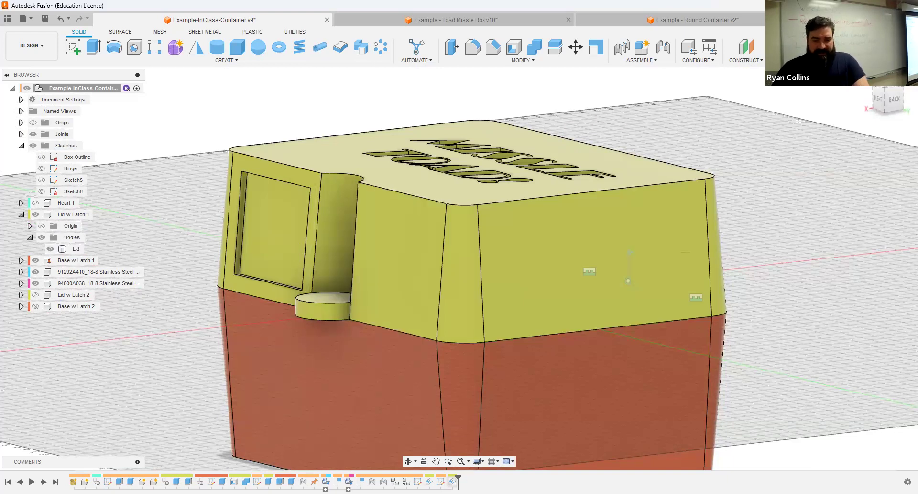
Reopen the rectangles' deboss feature, examine its profile and face selections, and close it.
{"action": "right_click", "coordinate": [451, 482]}
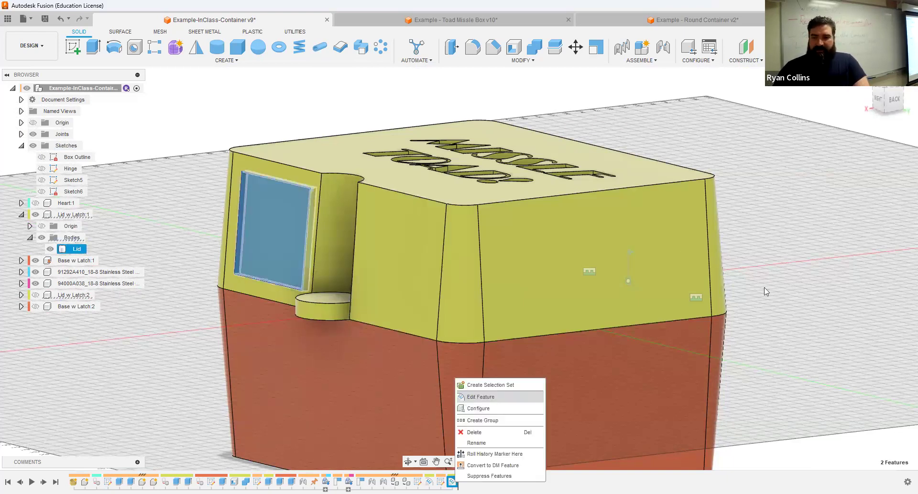
{"action": "left_click", "coordinate": [479, 402]}
{"action": "left_click", "coordinate": [878, 161]}
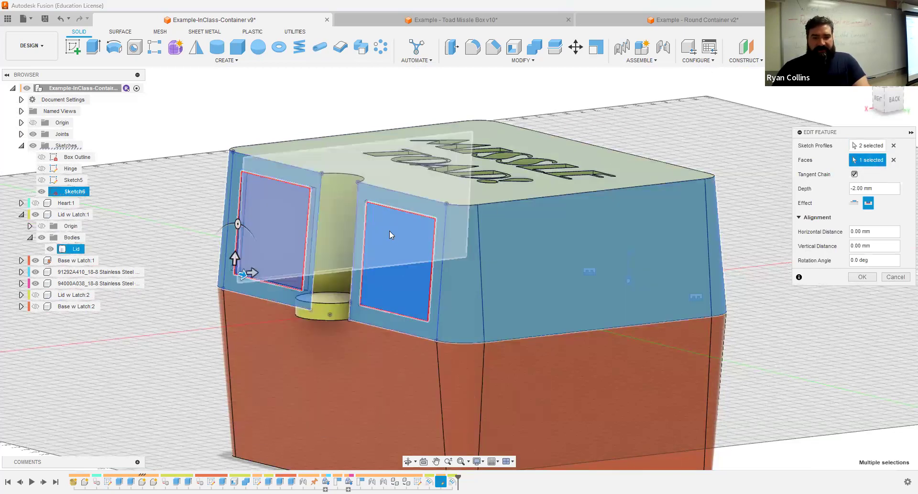
{"action": "middle_click_drag", "start_coordinate": [382, 206], "coordinate": [688, 227], "text": "shift"}
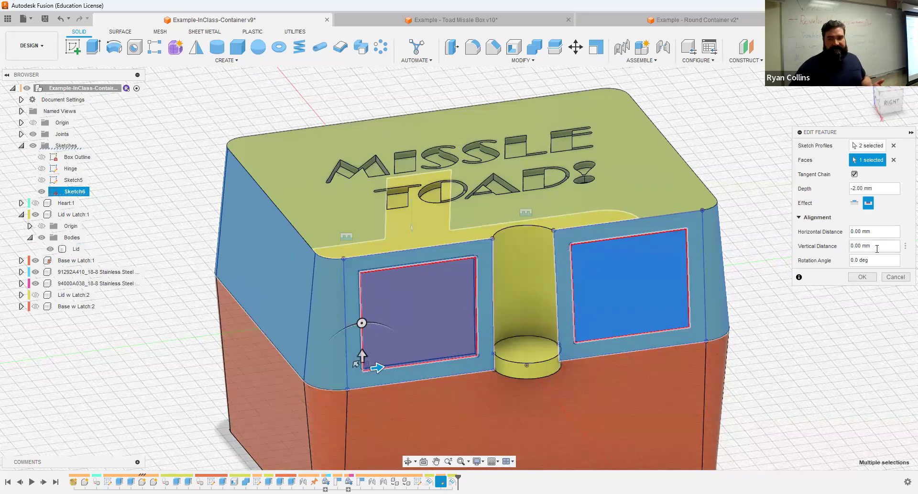
{"action": "left_click", "coordinate": [862, 277]}
{"action": "right_click", "coordinate": [838, 326]}
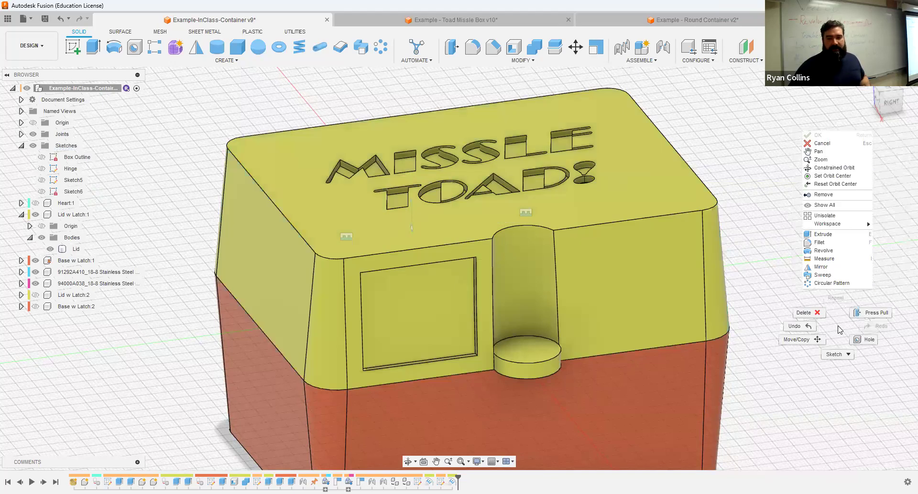
{"action": "left_click", "coordinate": [737, 107]}
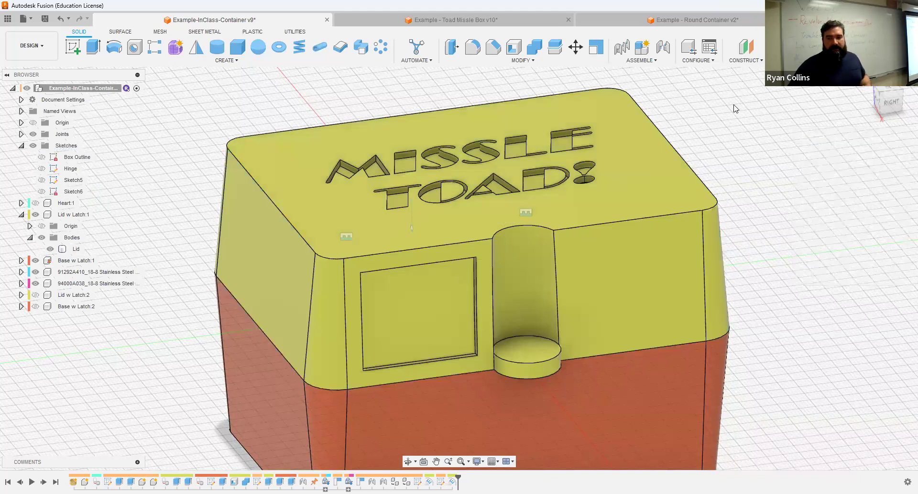
Emboss the remaining flat offset rectangle beside the latch recess outward from the lid's front face at 2 mm depth.
{"action": "left_click", "coordinate": [224, 61]}
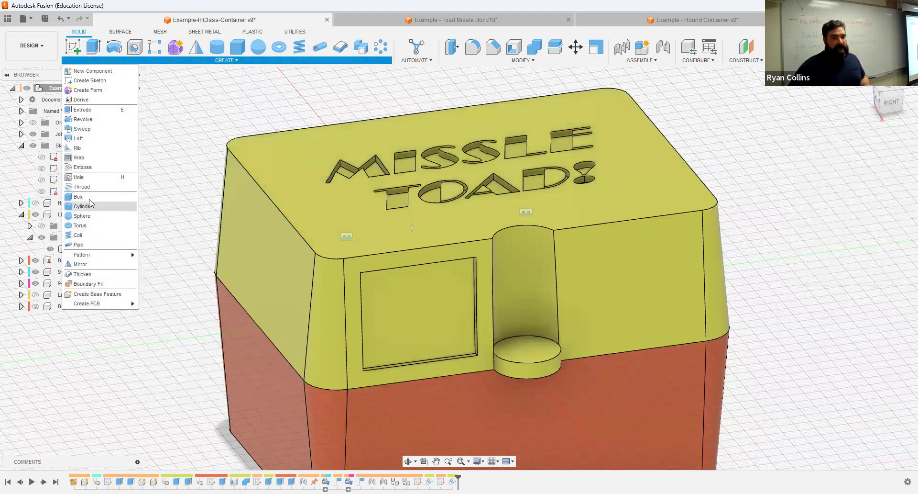
{"action": "left_click", "coordinate": [83, 168]}
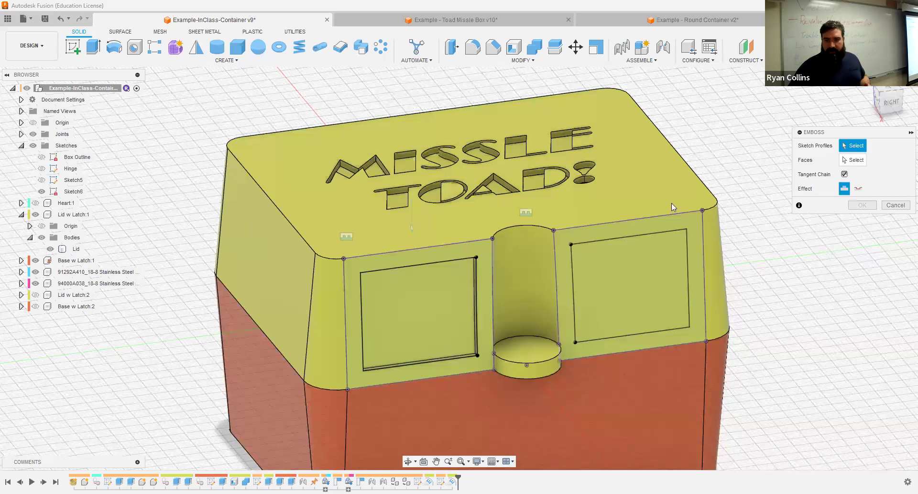
{"action": "left_click", "coordinate": [648, 274]}
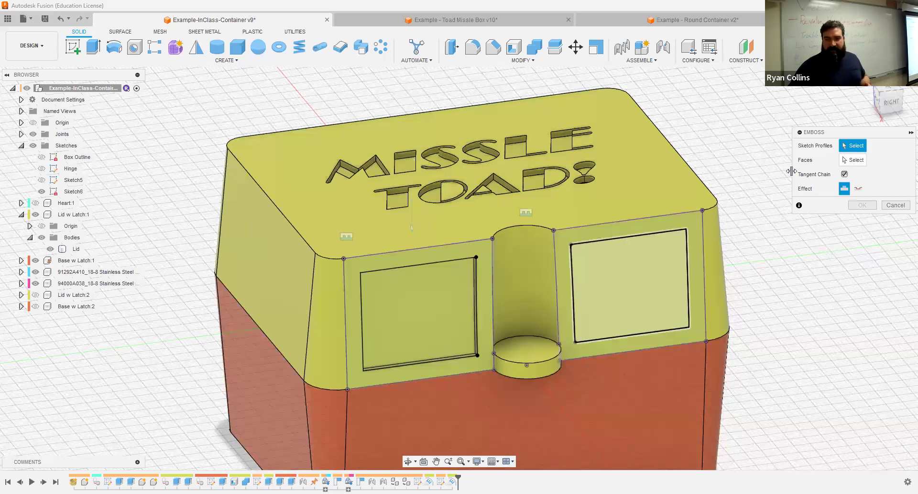
{"action": "left_click", "coordinate": [853, 161]}
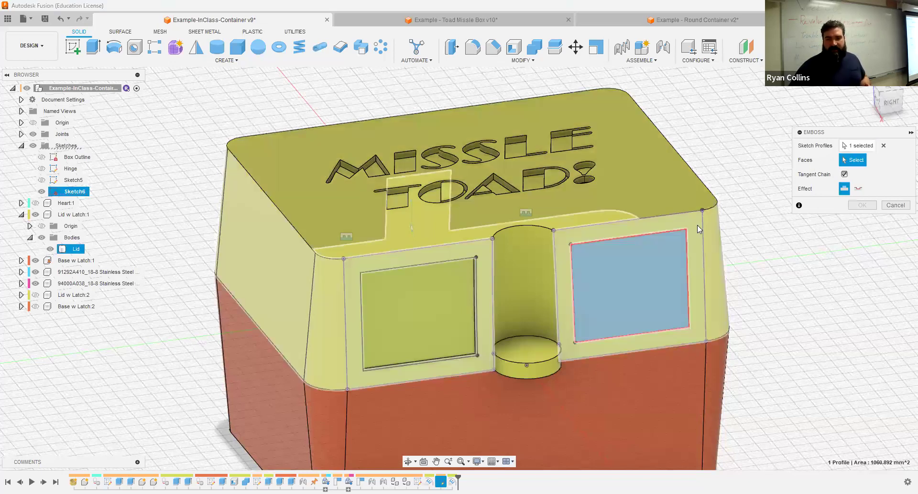
{"action": "left_click", "coordinate": [697, 225]}
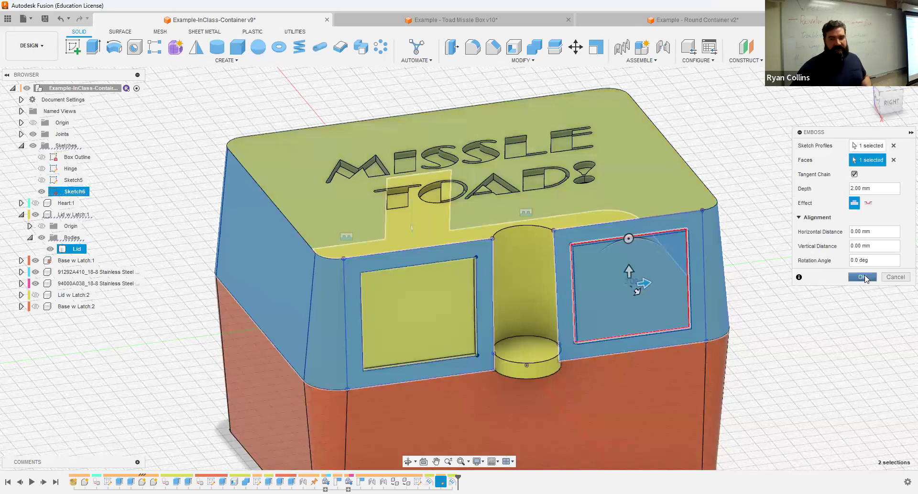
{"action": "left_click", "coordinate": [865, 277]}
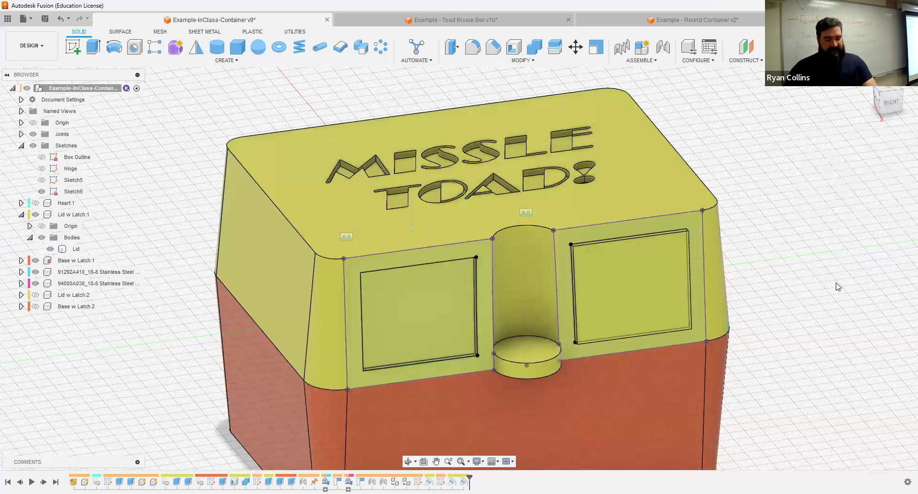
Start an equal-distance chamfer on the floor face of the debossed front panel and try distances of 1 mm and 2 mm.
{"action": "middle_click_drag", "start_coordinate": [846, 282], "coordinate": [428, 268], "text": "shift"}
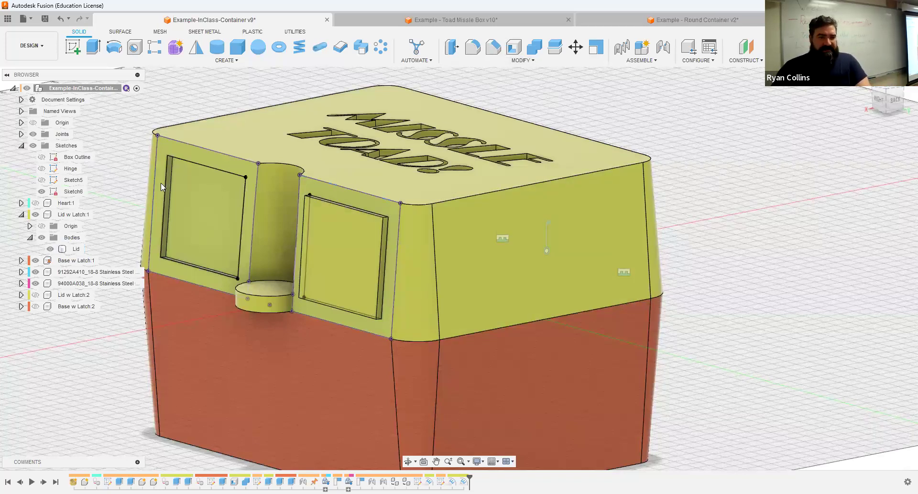
{"action": "scroll", "coordinate": [221, 188], "scroll_direction": "up", "scroll_amount": 8}
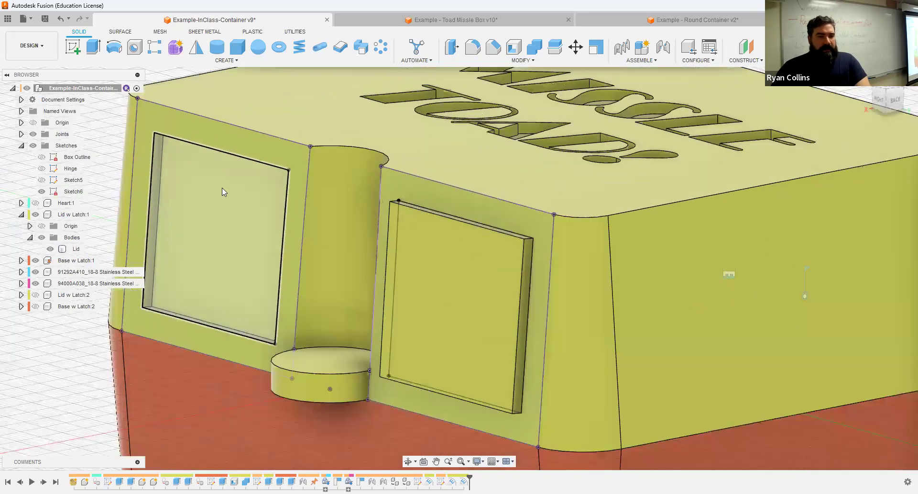
{"action": "middle_click_drag", "start_coordinate": [242, 201], "coordinate": [249, 182], "text": "shift"}
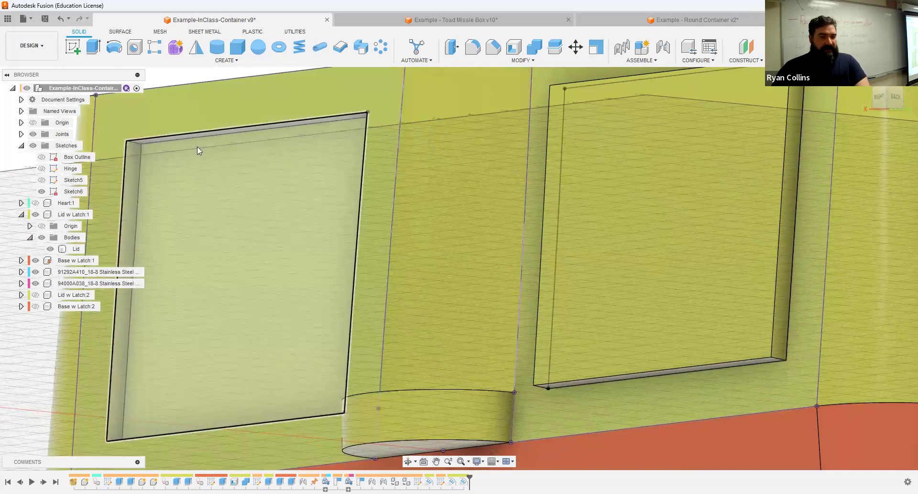
{"action": "middle_click_drag", "start_coordinate": [340, 252], "coordinate": [459, 125]}
{"action": "left_click", "coordinate": [493, 54]}
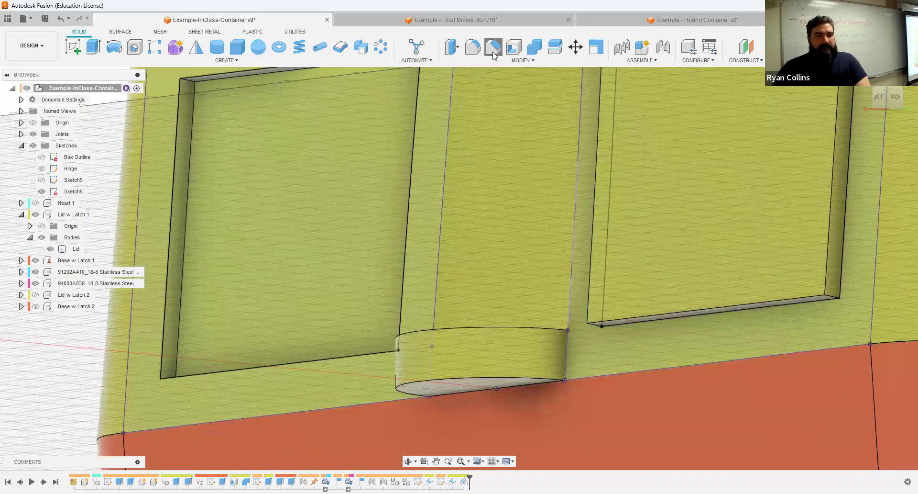
{"action": "left_click", "coordinate": [297, 161]}
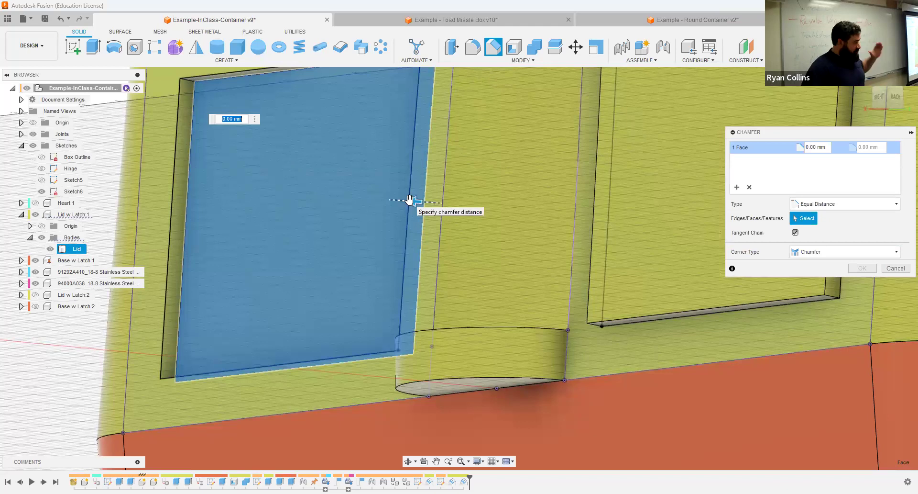
{"action": "type", "text": "1"}
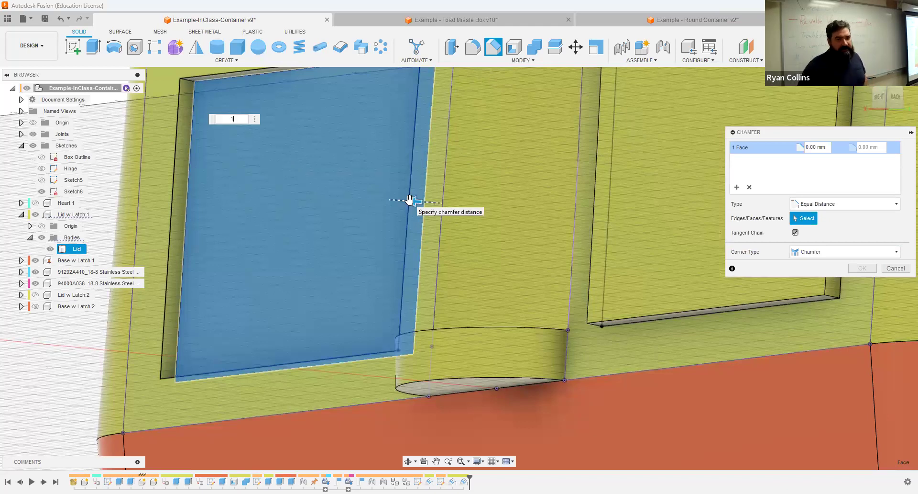
{"action": "key", "text": "Return"}
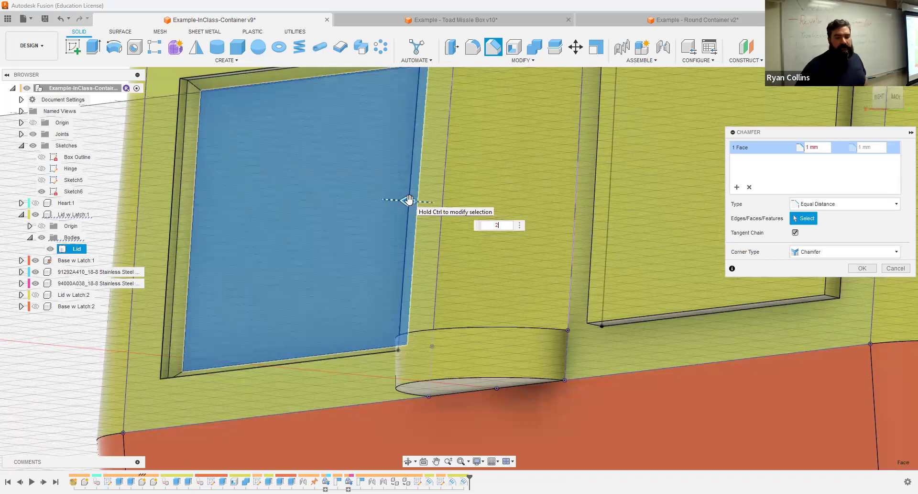
{"action": "type", "text": "2"}
{"action": "key", "text": "Return"}
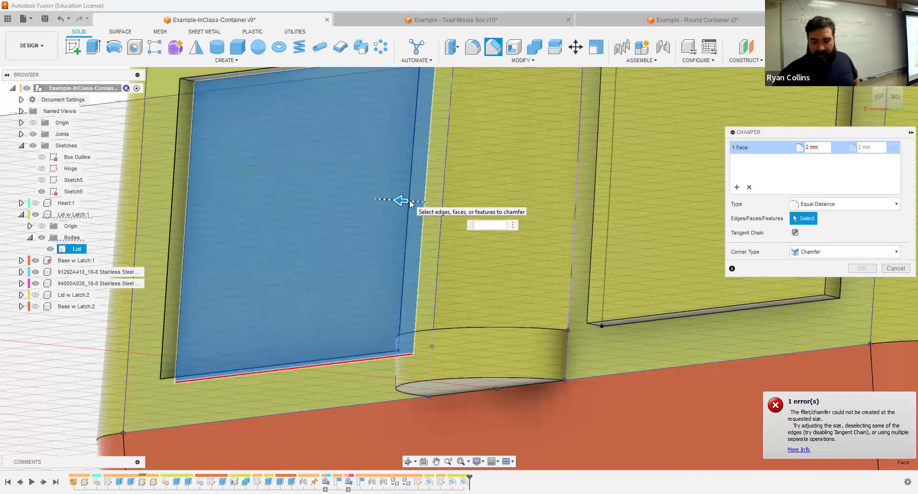
Try intermediate chamfer distances from 1.5 mm upward on the debossed panel's floor and finish the chamfer at 1.9 mm.
{"action": "type", "text": "1.5"}
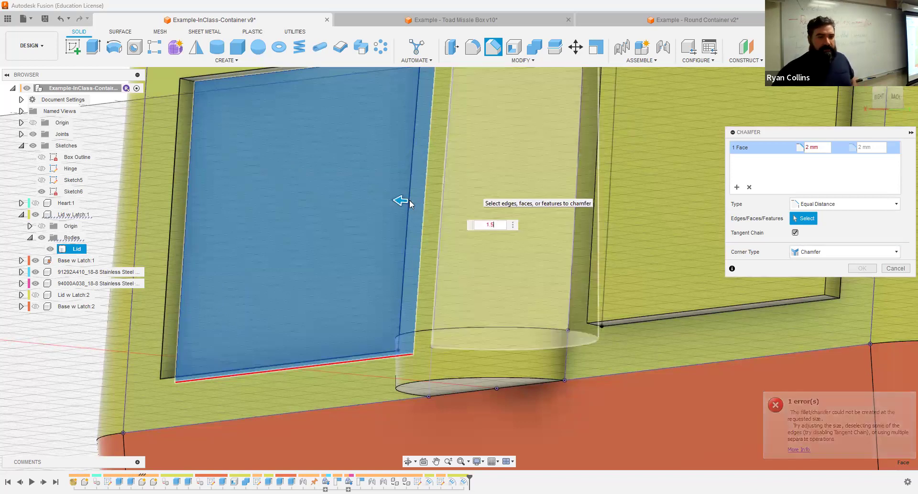
{"action": "key", "text": "BackSpace"}
{"action": "type", "text": "6"}
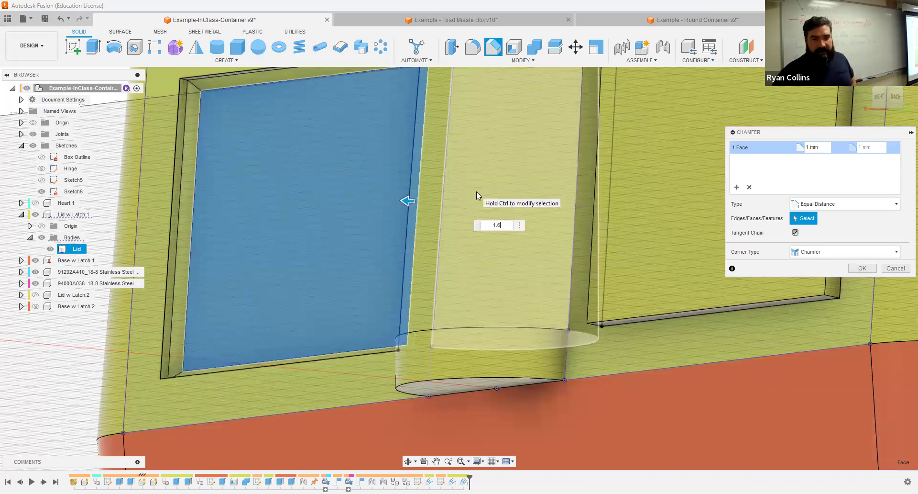
{"action": "key", "text": "BackSpace"}
{"action": "type", "text": "7"}
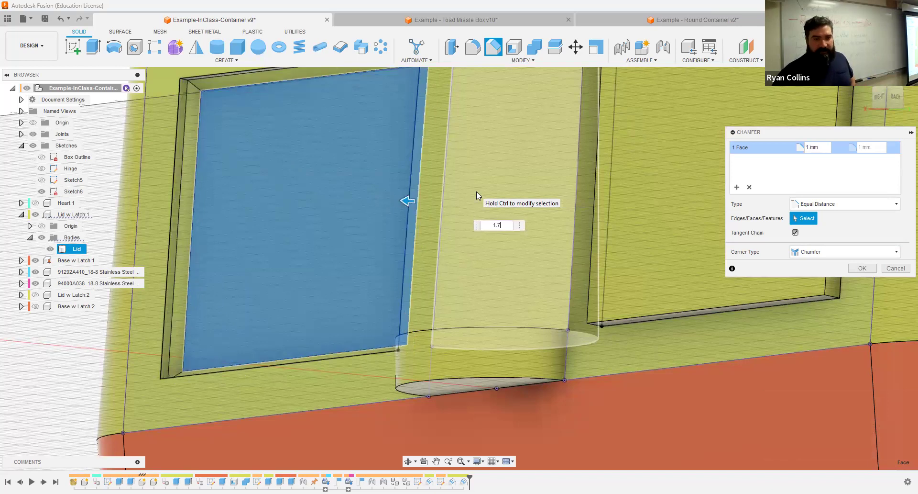
{"action": "key", "text": "BackSpace"}
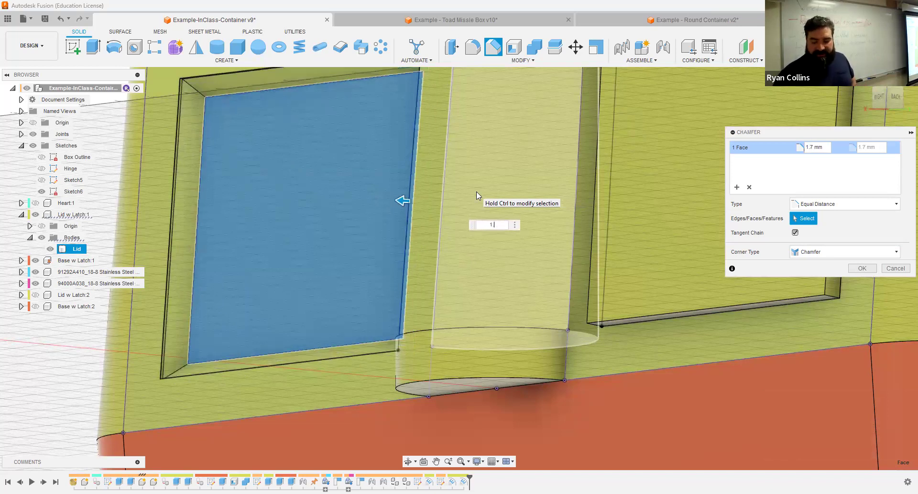
{"action": "type", "text": "8"}
{"action": "key", "text": "BackSpace"}
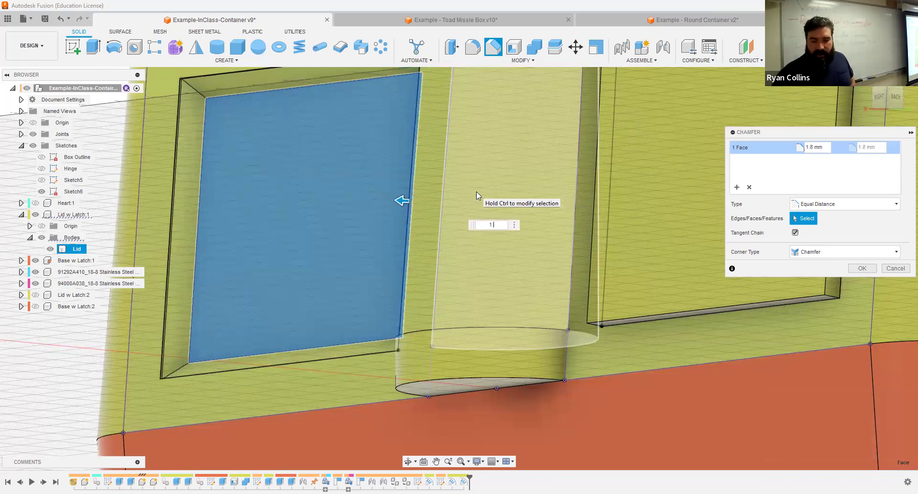
{"action": "type", "text": "9"}
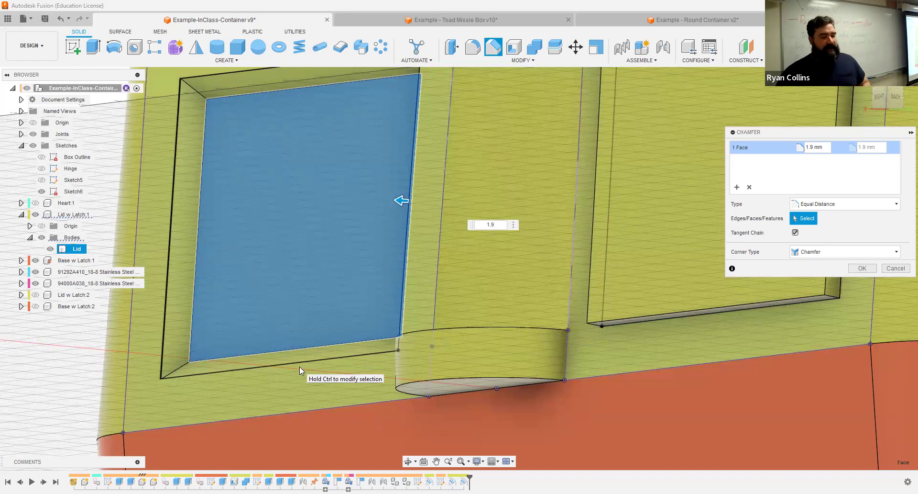
{"action": "left_click", "coordinate": [868, 268]}
Chamfer the four base edges of the raised front panel with an equal distance of 2 mm and hide Sketch6.
{"action": "middle_click_drag", "start_coordinate": [868, 225], "coordinate": [668, 250]}
{"action": "scroll", "coordinate": [668, 249], "scroll_direction": "down", "scroll_amount": 3}
{"action": "right_click", "coordinate": [692, 98]}
{"action": "left_click", "coordinate": [692, 70]}
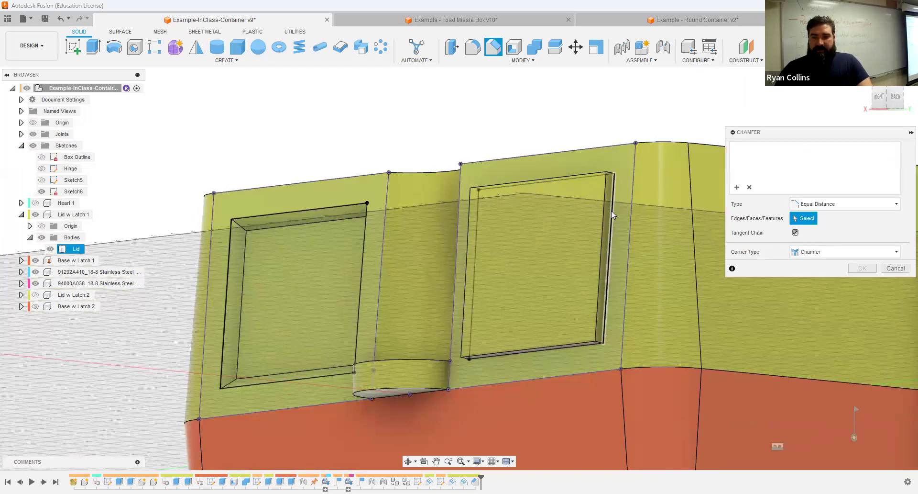
{"action": "left_click", "coordinate": [611, 182]}
{"action": "left_click", "coordinate": [550, 181]}
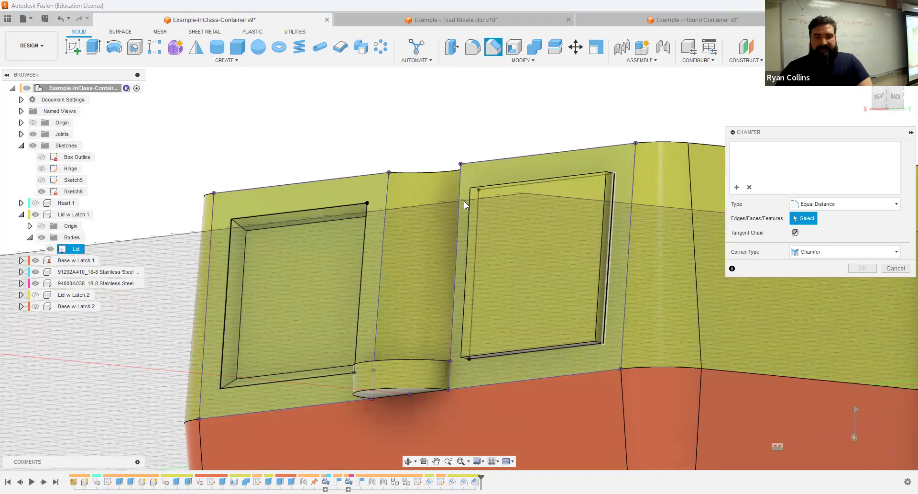
{"action": "middle_click_drag", "start_coordinate": [464, 201], "coordinate": [428, 207], "text": "shift"}
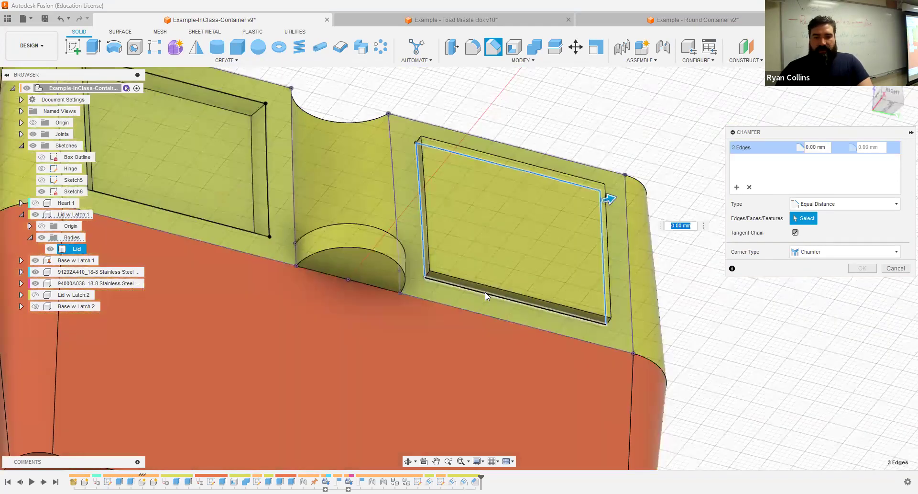
{"action": "left_click", "coordinate": [485, 292]}
{"action": "type", "text": "2"}
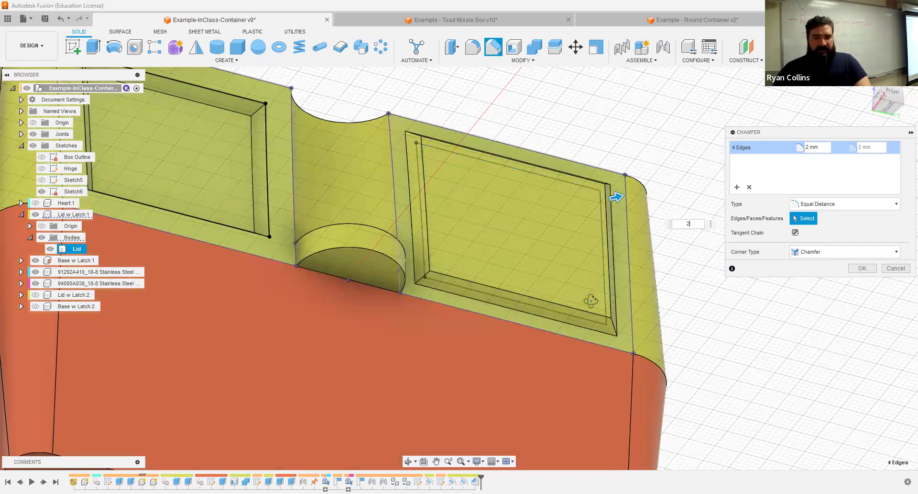
{"action": "middle_click_drag", "start_coordinate": [598, 282], "coordinate": [591, 301], "text": "shift"}
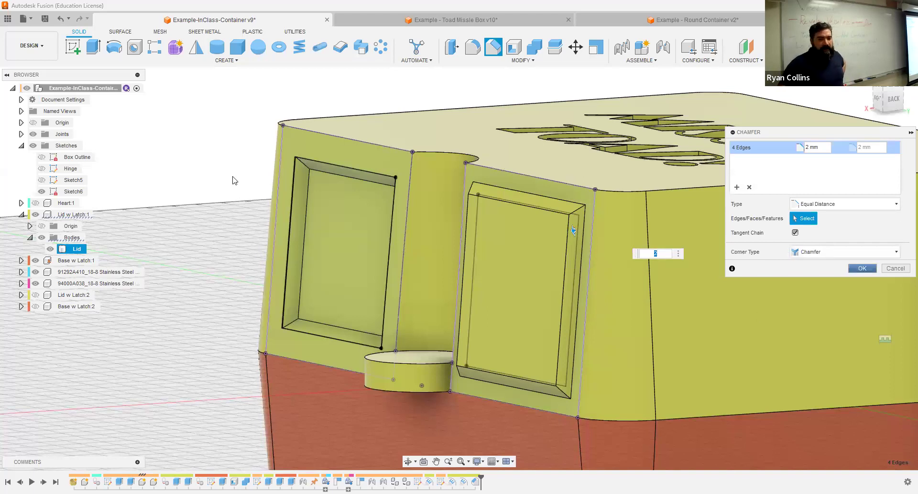
{"action": "key", "text": "Return"}
{"action": "left_click", "coordinate": [44, 191]}
{"action": "left_click", "coordinate": [42, 191]}
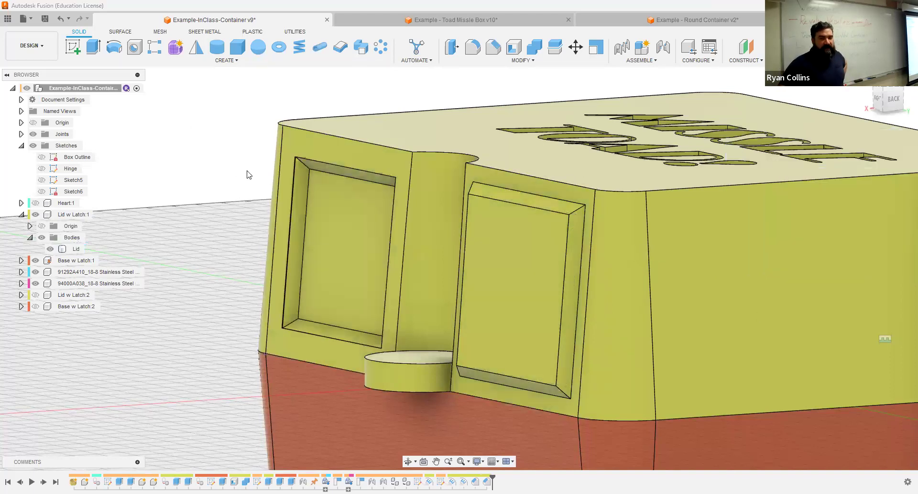
Fillet the lid's top perimeter edges, including the edge around the latch recess, with a constant 2 mm radius.
{"action": "middle_click_drag", "start_coordinate": [503, 264], "coordinate": [346, 226]}
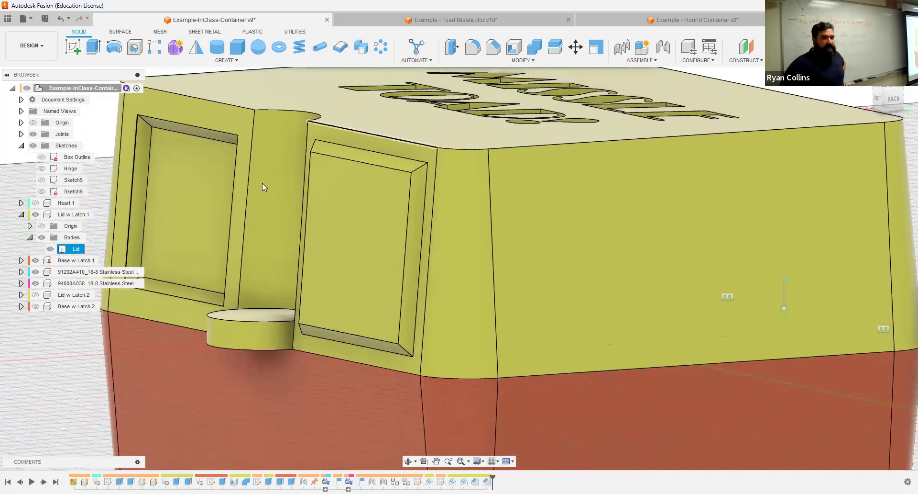
{"action": "scroll", "coordinate": [210, 133], "scroll_direction": "down", "scroll_amount": 3}
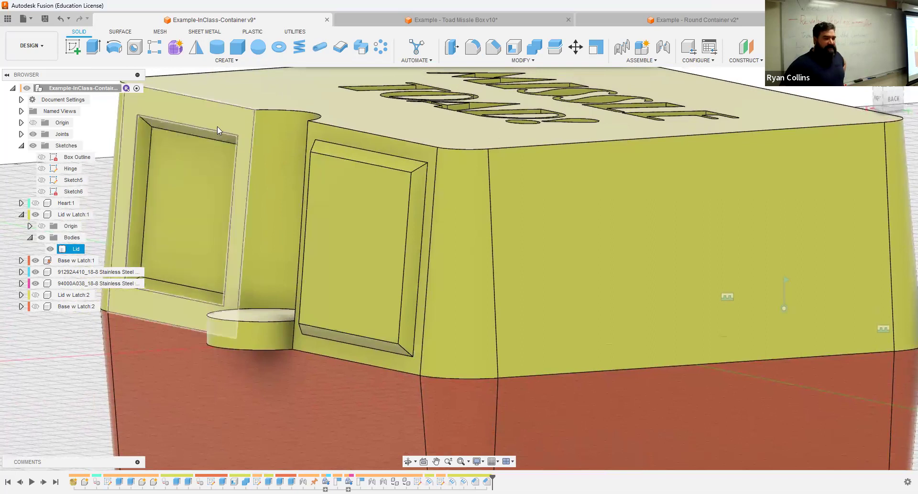
{"action": "scroll", "coordinate": [463, 208], "scroll_direction": "down", "scroll_amount": 3}
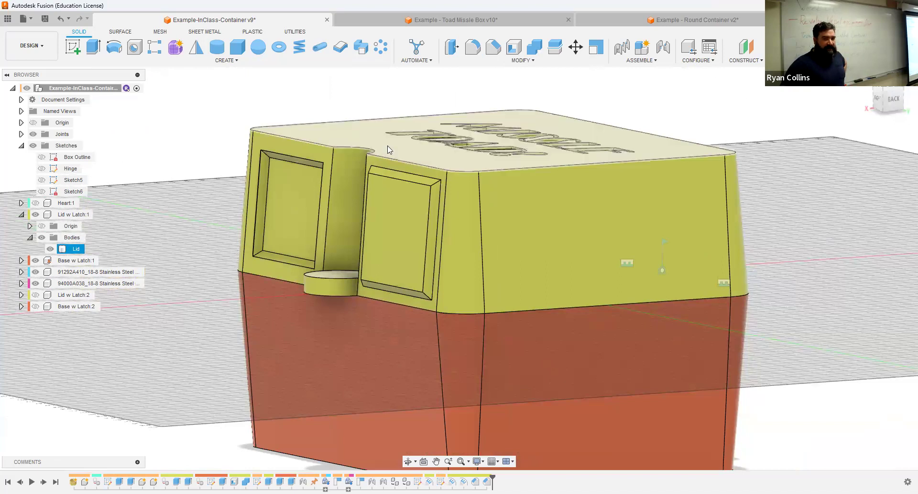
{"action": "left_click", "coordinate": [474, 49]}
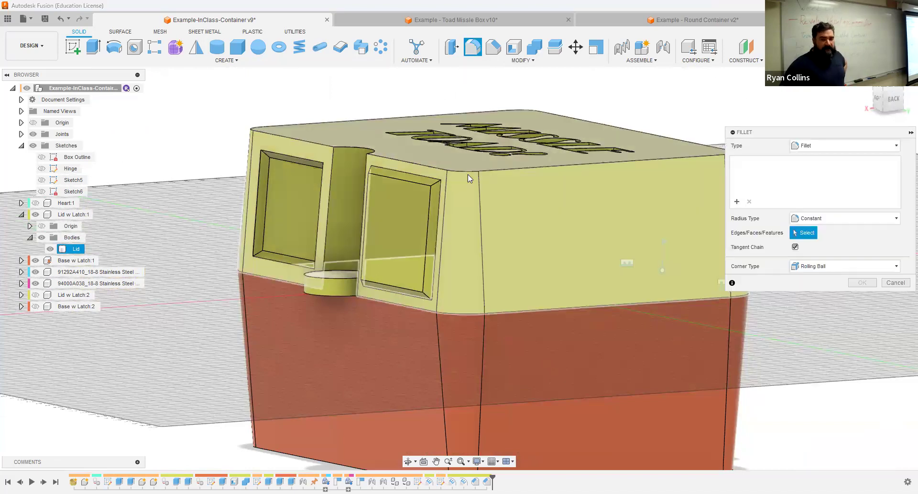
{"action": "left_click", "coordinate": [358, 146]}
{"action": "left_click", "coordinate": [358, 146]}
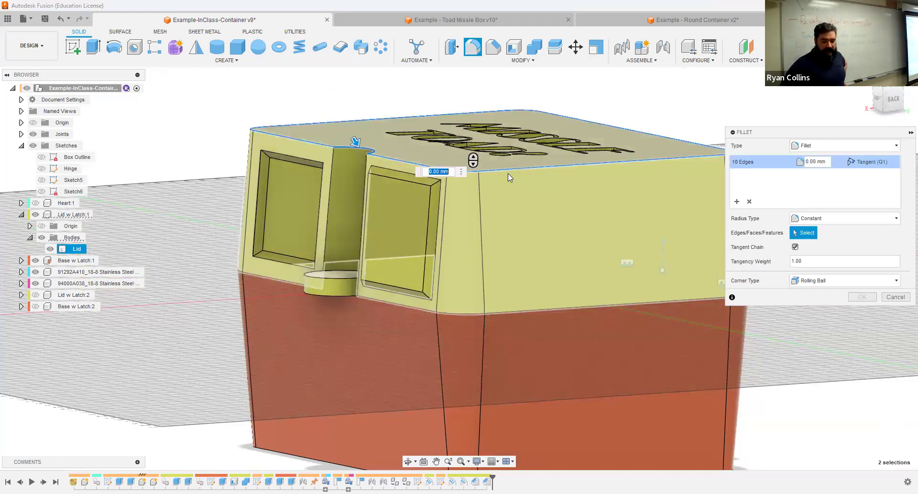
{"action": "type", "text": "2"}
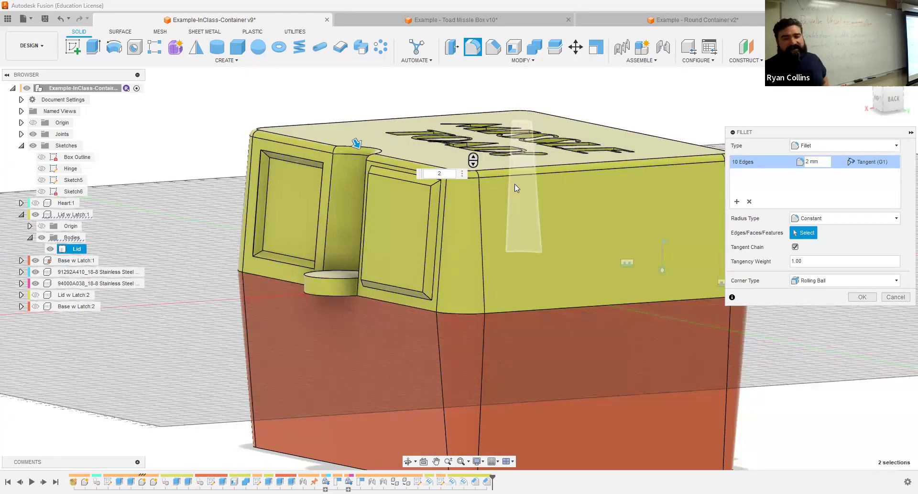
{"action": "left_click", "coordinate": [862, 297]}
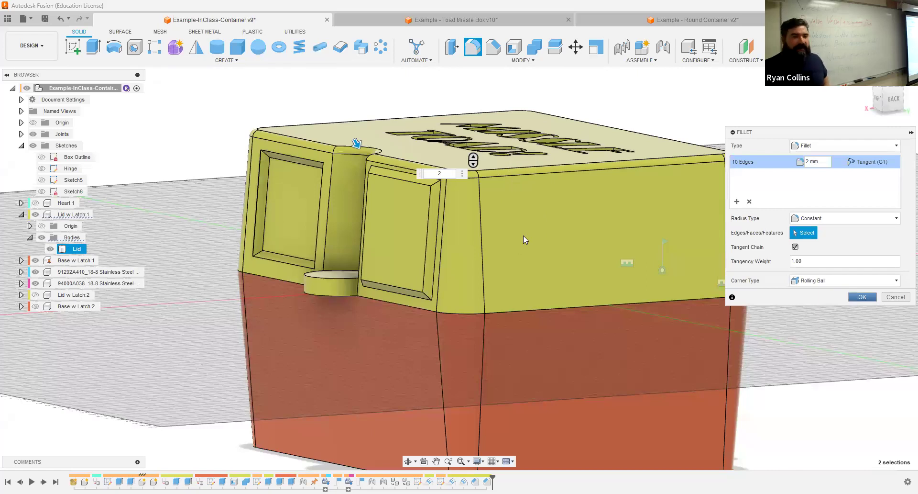
Hide the Base w Latch:1 component and examine the inside of the lid from below.
{"action": "left_click", "coordinate": [35, 260]}
{"action": "middle_click_drag", "start_coordinate": [304, 425], "coordinate": [248, 191], "text": "shift"}
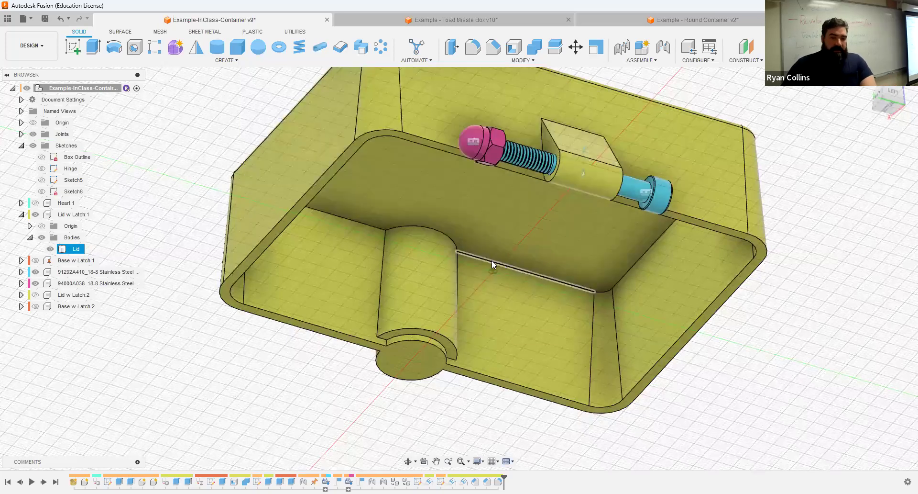
{"action": "middle_click_drag", "start_coordinate": [401, 232], "coordinate": [421, 265], "text": "shift"}
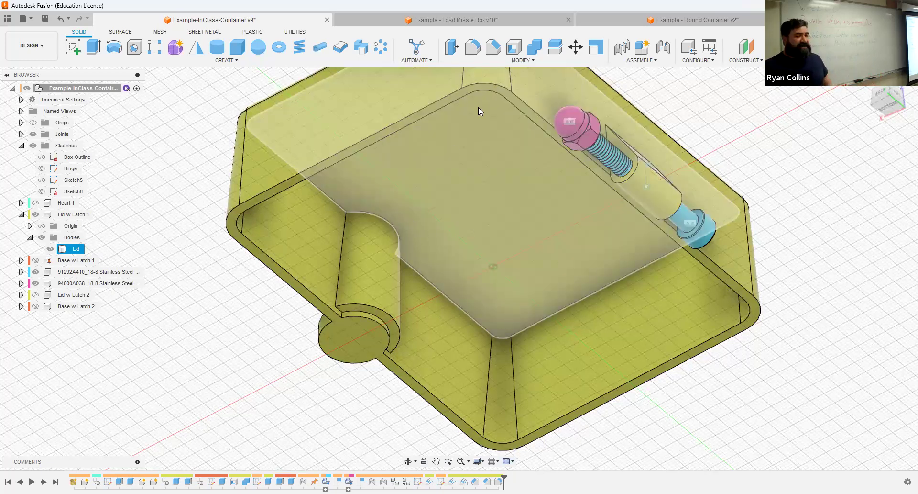
Fillet the perimeter edges of the flat face inside the lid, including the edge around the latch recess.
{"action": "left_click", "coordinate": [470, 50]}
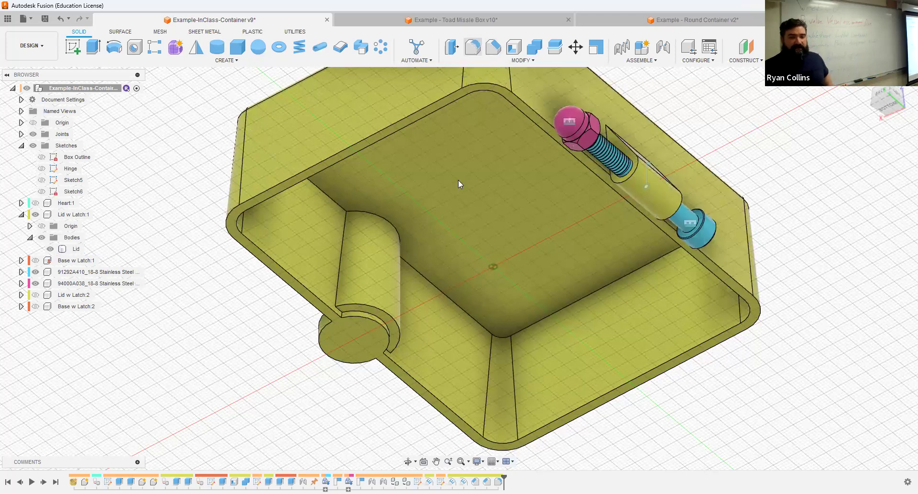
{"action": "left_click", "coordinate": [500, 300]}
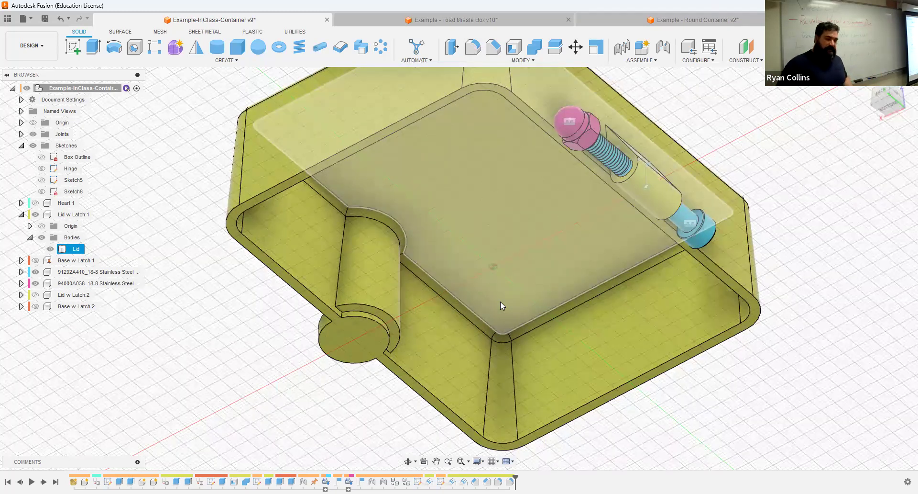
{"action": "left_click", "coordinate": [174, 255]}
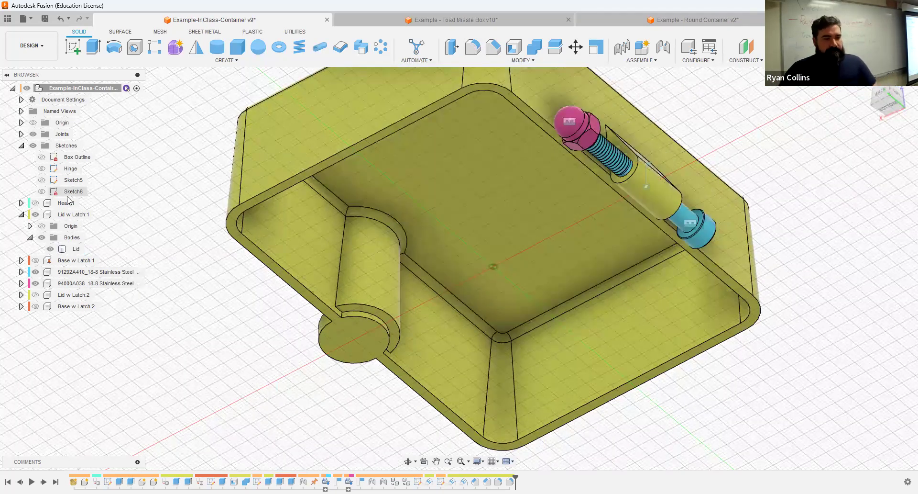
Show the Base w Latch:1 component, return to the home view of the closed container and turn off the component colour display.
{"action": "left_click", "coordinate": [35, 260]}
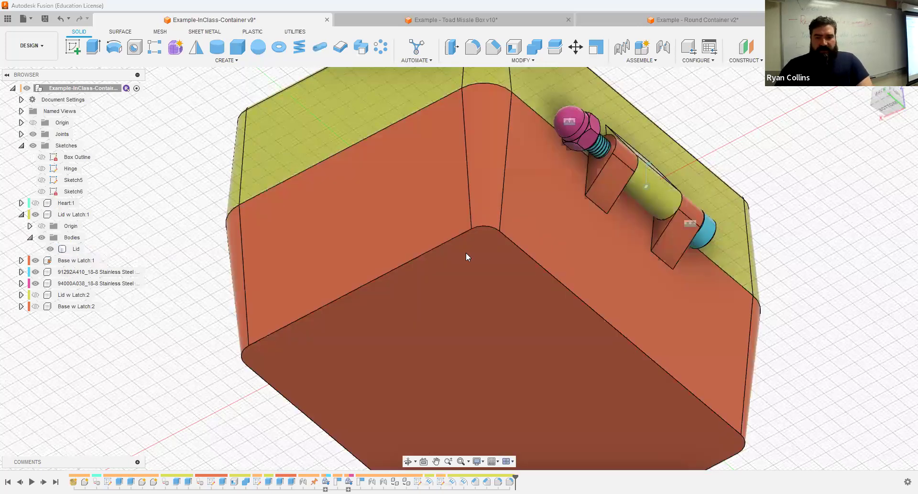
{"action": "middle_click_drag", "start_coordinate": [241, 231], "coordinate": [431, 275], "text": "shift"}
{"action": "middle_click_drag", "start_coordinate": [432, 276], "coordinate": [557, 326]}
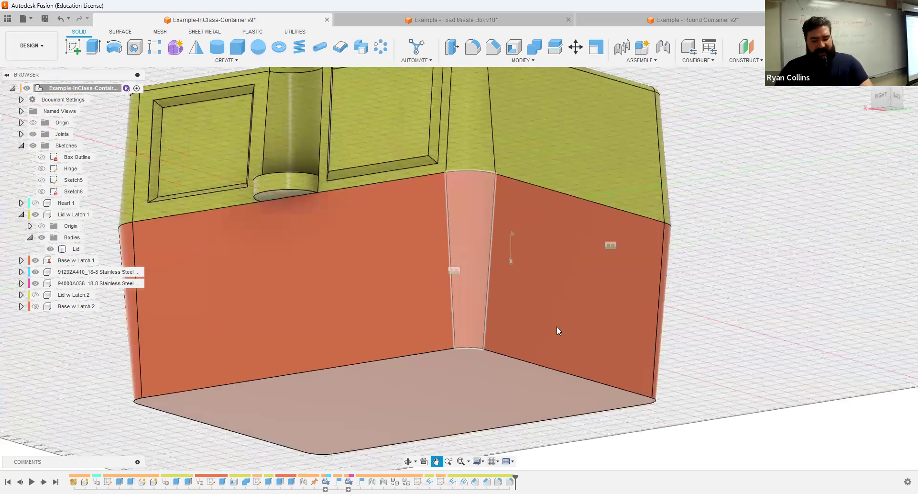
{"action": "scroll", "coordinate": [556, 326], "scroll_direction": "down", "scroll_amount": 5}
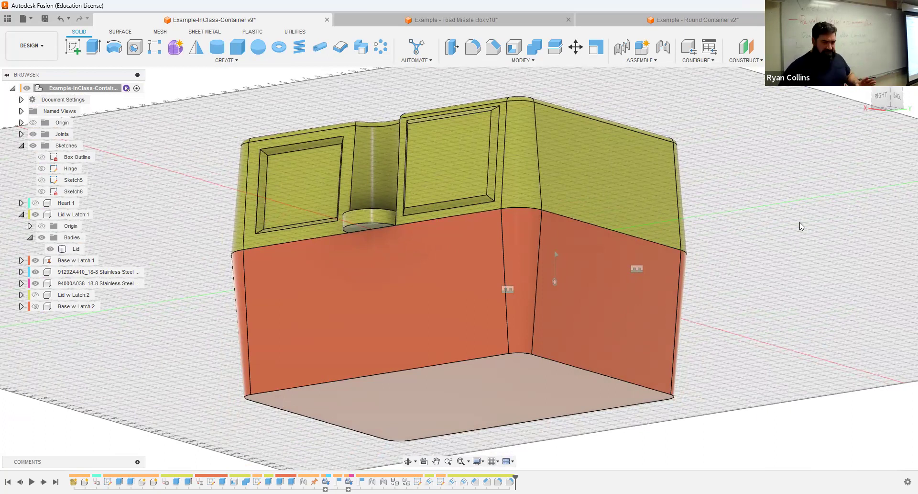
{"action": "left_click", "coordinate": [864, 79]}
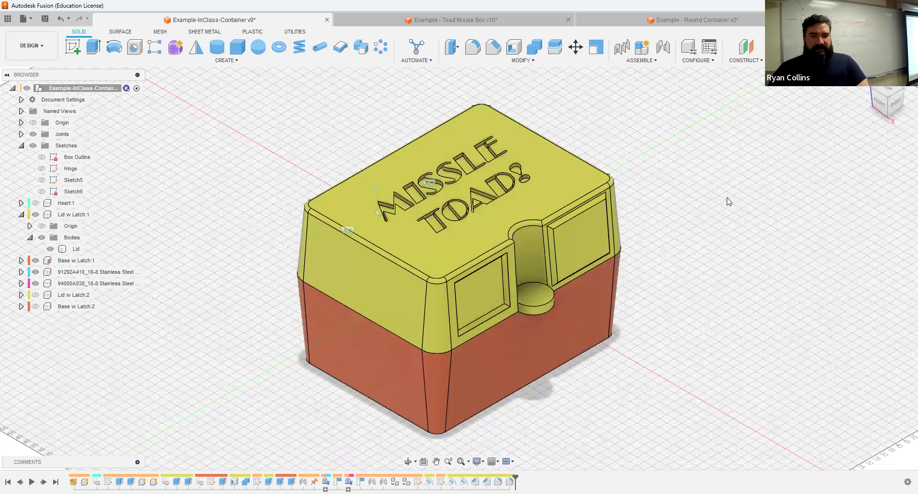
{"action": "key", "text": "shift+n"}
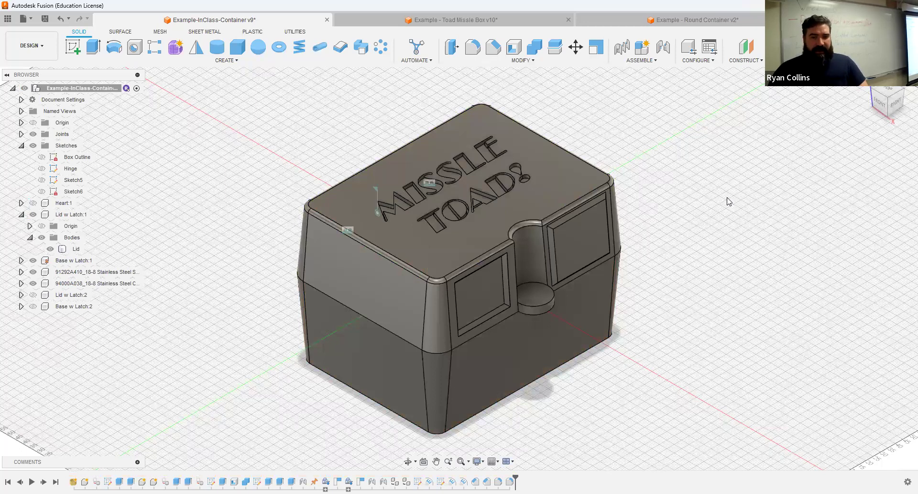
Download and apply the Aluminum - Anodized Glossy (Red) appearance from the metal library to the lid.
{"action": "key", "text": "a"}
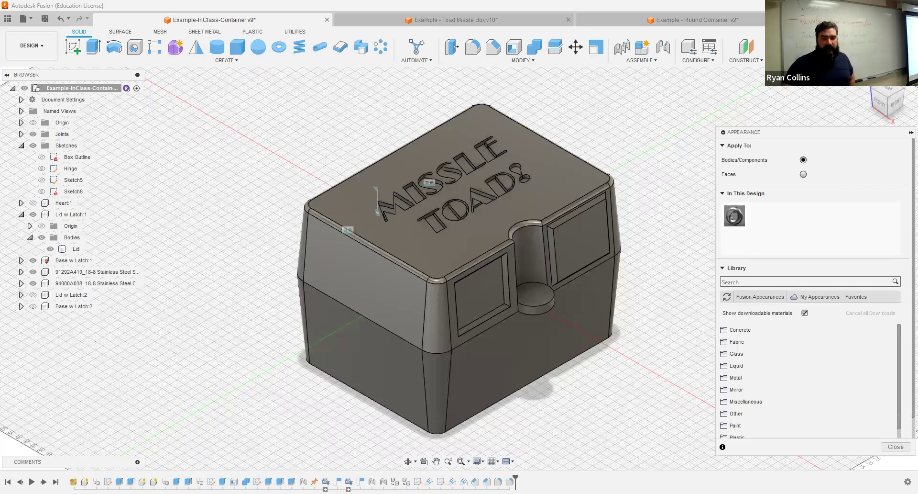
{"action": "scroll", "coordinate": [814, 339], "scroll_direction": "down", "scroll_amount": 3}
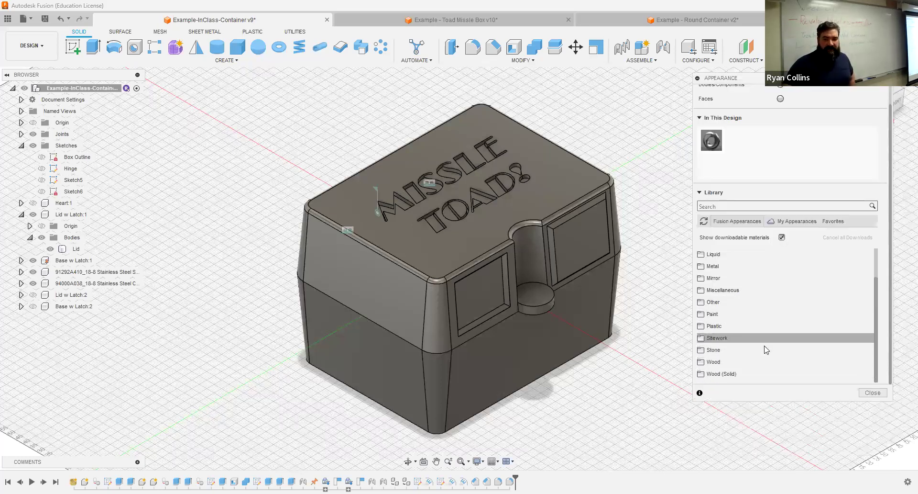
{"action": "scroll", "coordinate": [757, 354], "scroll_direction": "up", "scroll_amount": 2}
{"action": "left_click", "coordinate": [752, 302]}
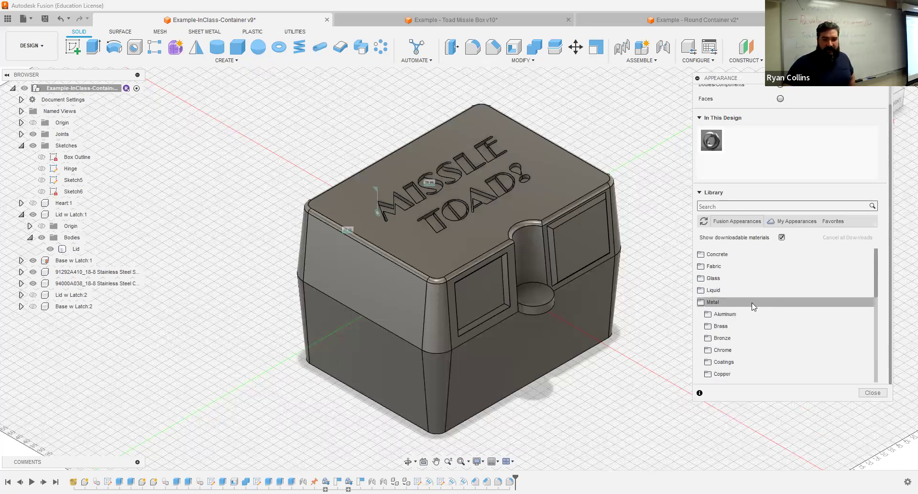
{"action": "left_click", "coordinate": [728, 315]}
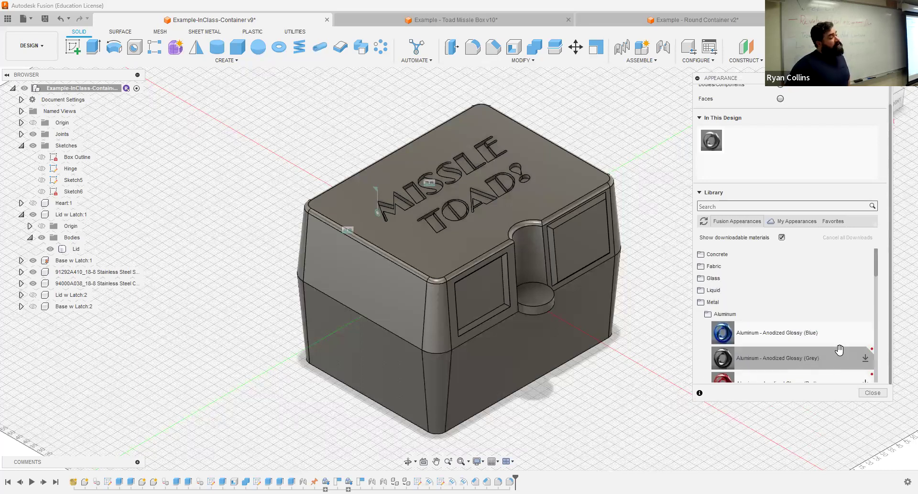
{"action": "scroll", "coordinate": [847, 342], "scroll_direction": "down", "scroll_amount": 3}
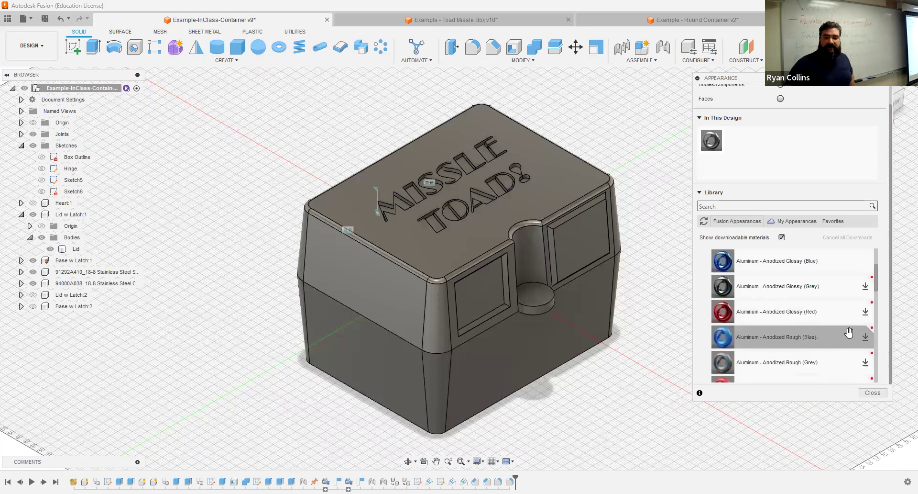
{"action": "left_click", "coordinate": [866, 285]}
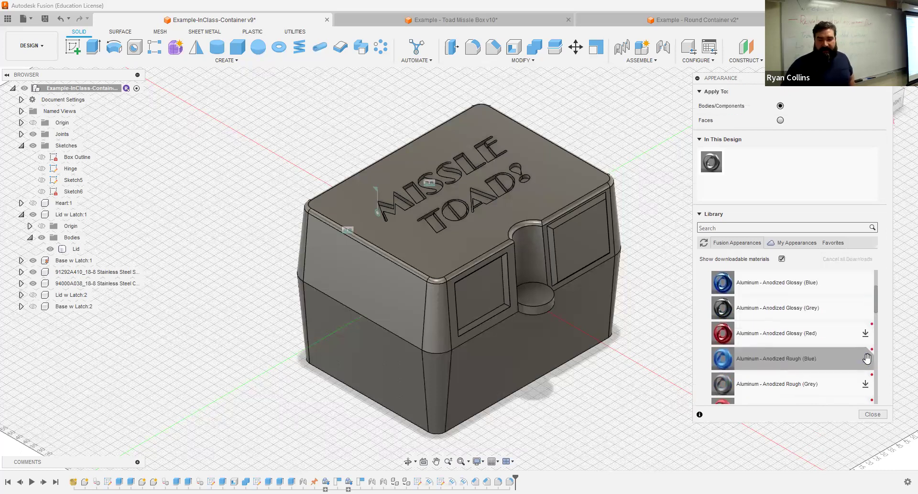
{"action": "left_click_drag", "start_coordinate": [761, 333], "coordinate": [545, 218]}
Download and apply the Aluminum - Bead Blasted appearance to the container's base, finishing the appearance assignment.
{"action": "scroll", "coordinate": [828, 370], "scroll_direction": "down", "scroll_amount": 3}
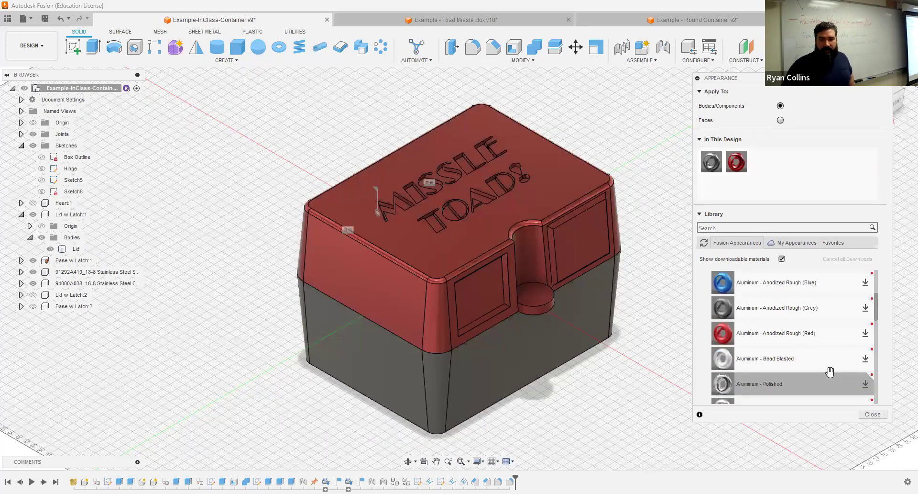
{"action": "left_click", "coordinate": [865, 358]}
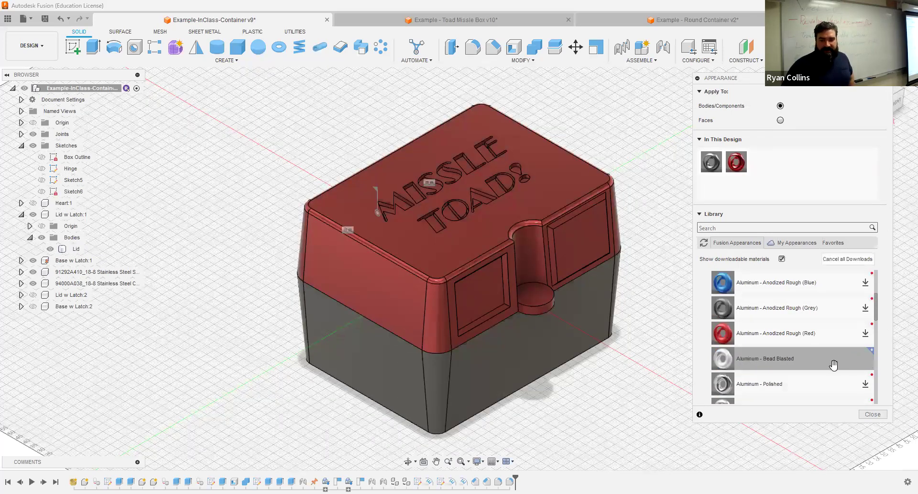
{"action": "left_click_drag", "start_coordinate": [732, 361], "coordinate": [531, 364]}
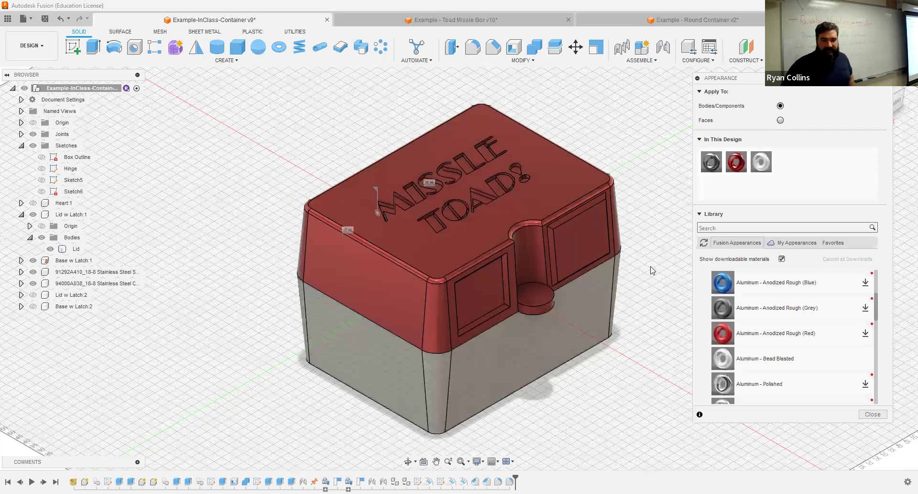
{"action": "left_click", "coordinate": [873, 413]}
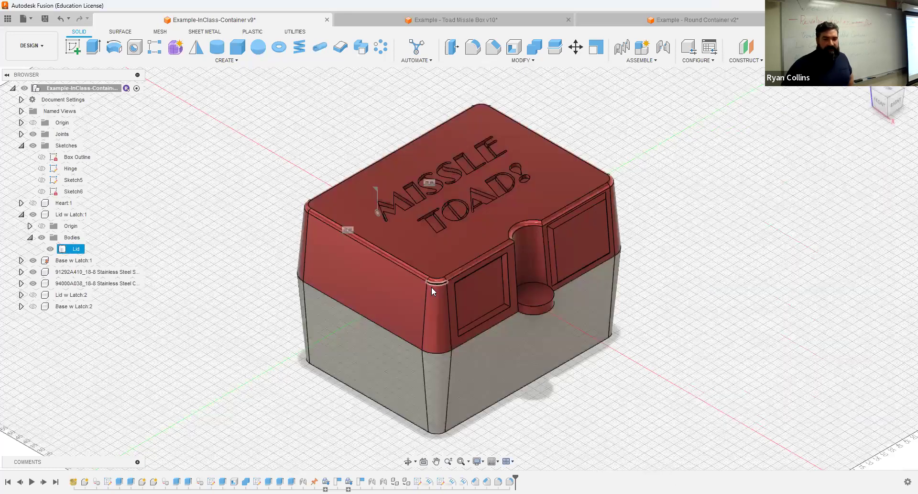
Show the Heart:1 component inside the base and swing the lid open and closed on its hinge.
{"action": "left_click_drag", "start_coordinate": [213, 140], "coordinate": [211, 139]}
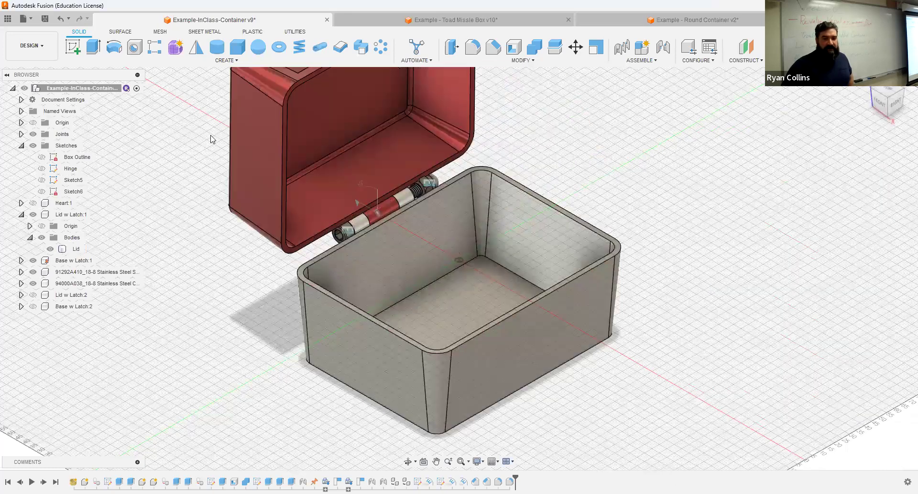
{"action": "left_click", "coordinate": [33, 202]}
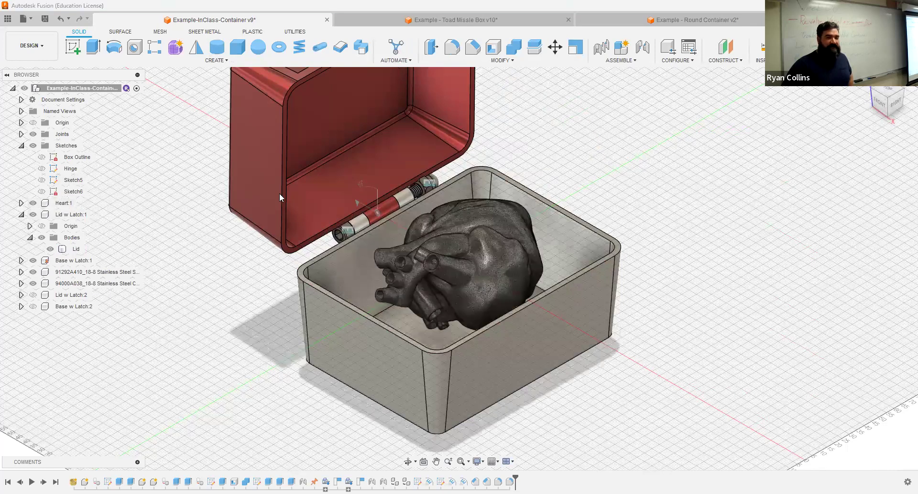
{"action": "left_click_drag", "start_coordinate": [269, 102], "coordinate": [399, 380]}
{"action": "left_click", "coordinate": [237, 242]}
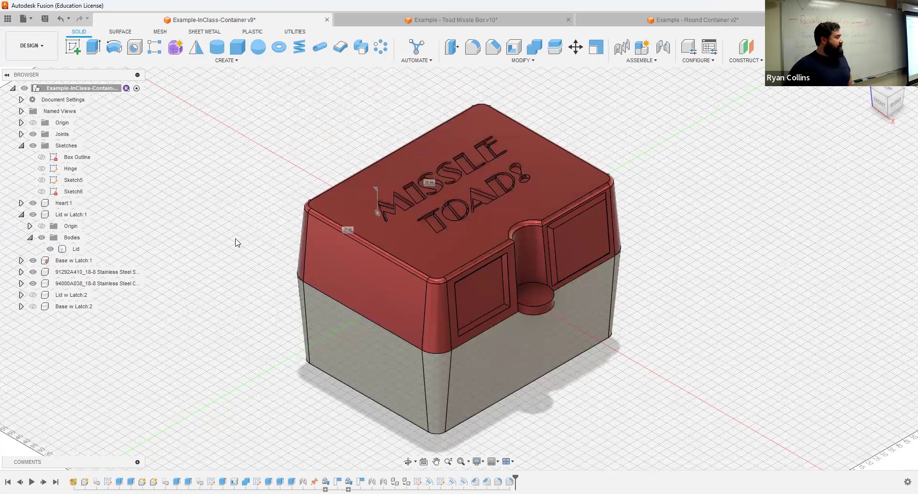